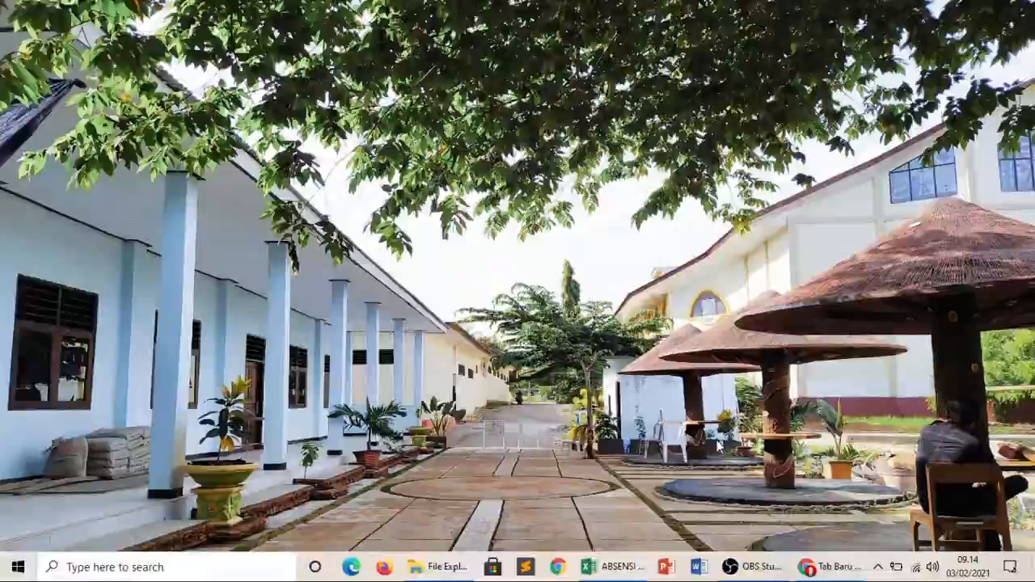
Open Google Drive in Chrome and create a new blank Google Form
{"action": "mouse_move", "coordinate": [825, 572]}
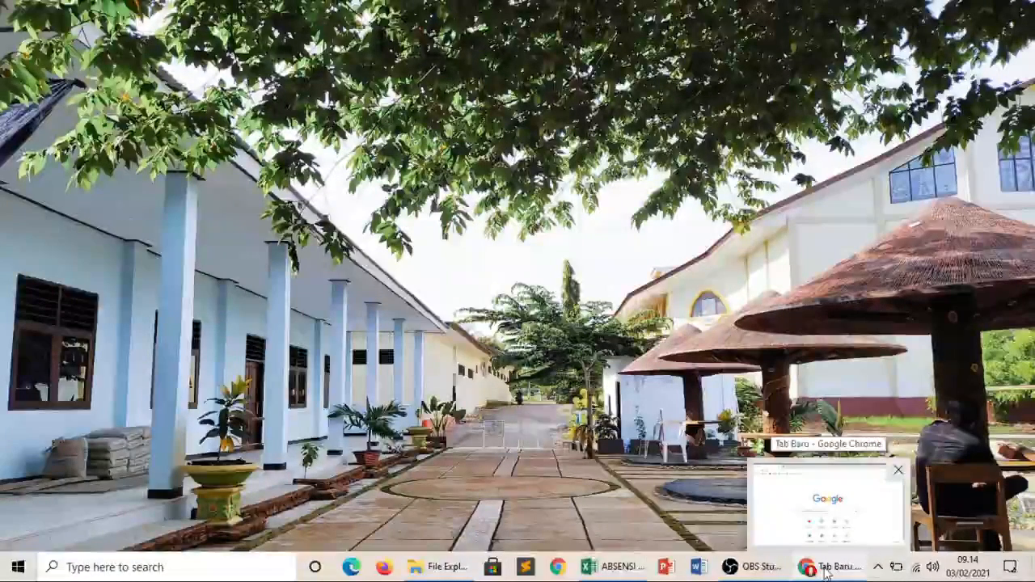
{"action": "left_click", "coordinate": [825, 571]}
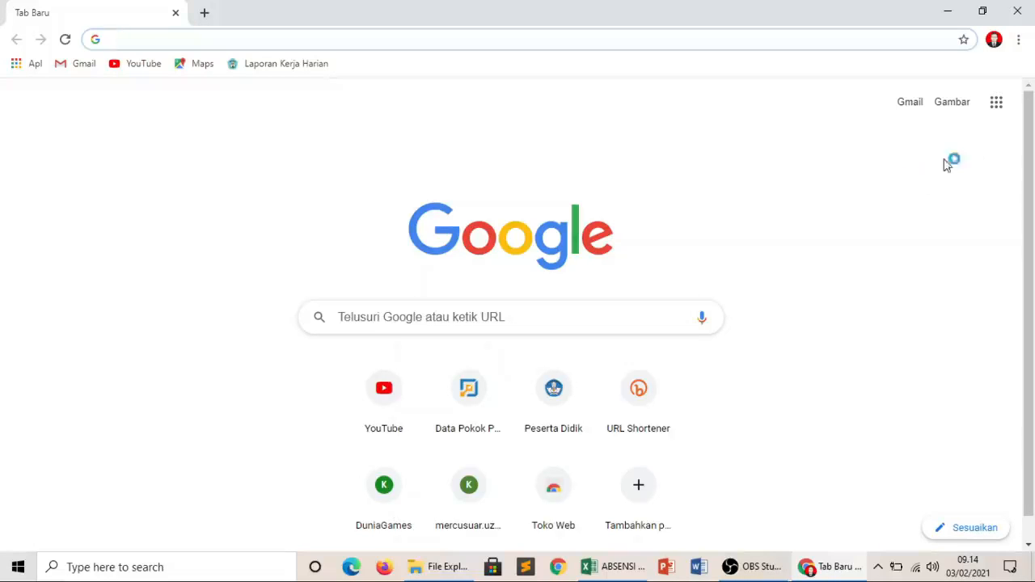
{"action": "left_click", "coordinate": [997, 103]}
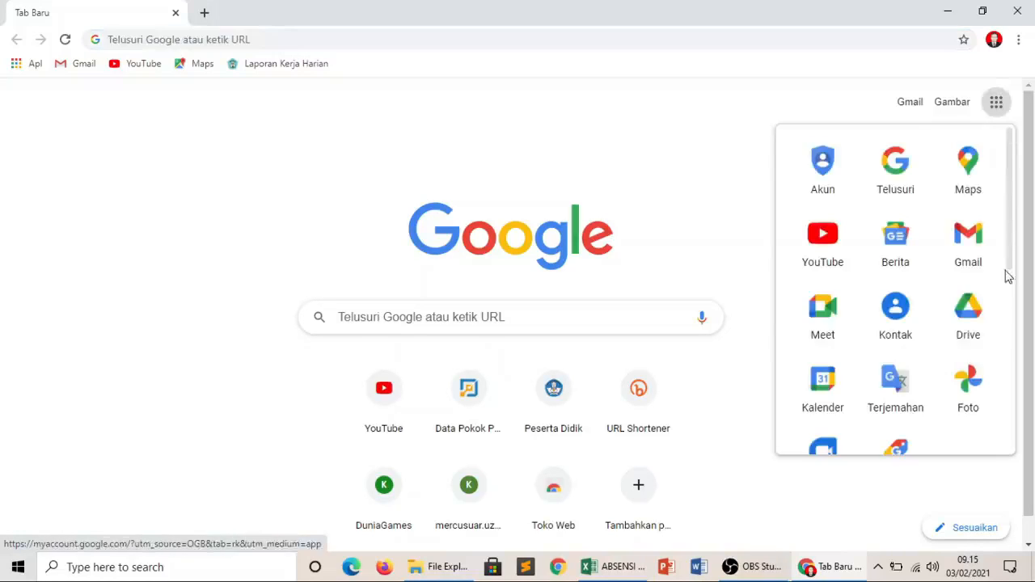
{"action": "left_click", "coordinate": [969, 320]}
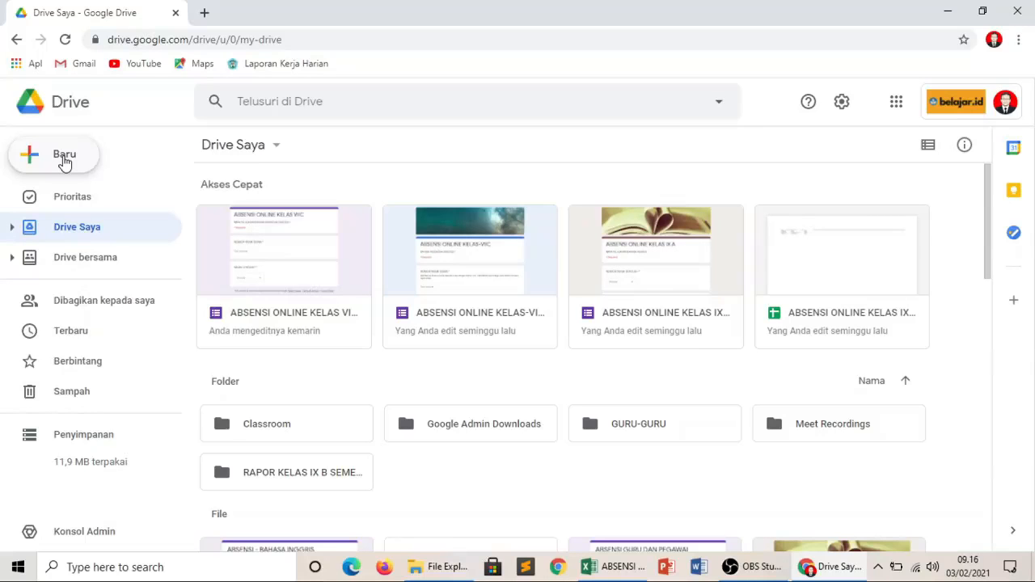
{"action": "left_click", "coordinate": [65, 157]}
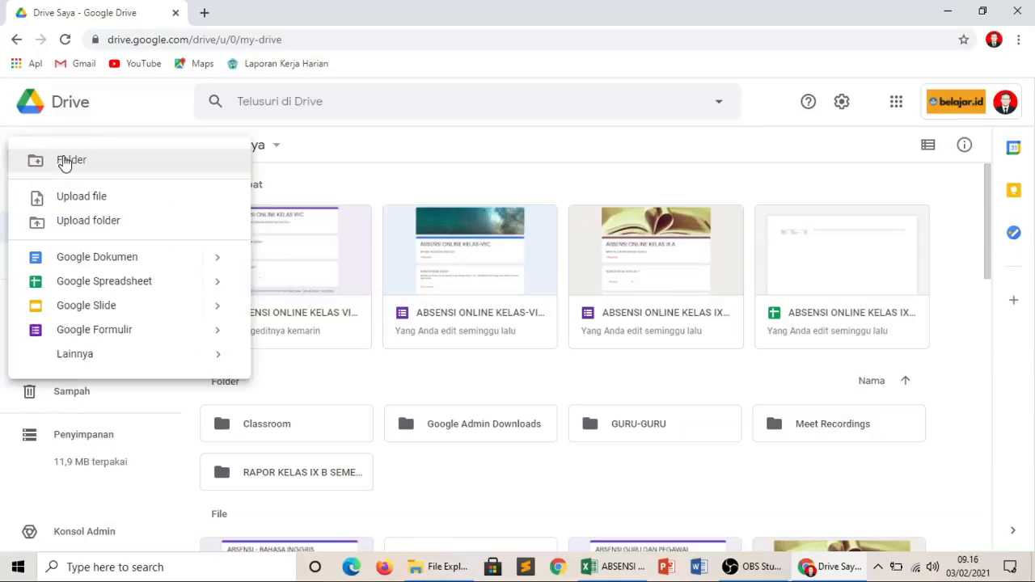
{"action": "left_click", "coordinate": [113, 331]}
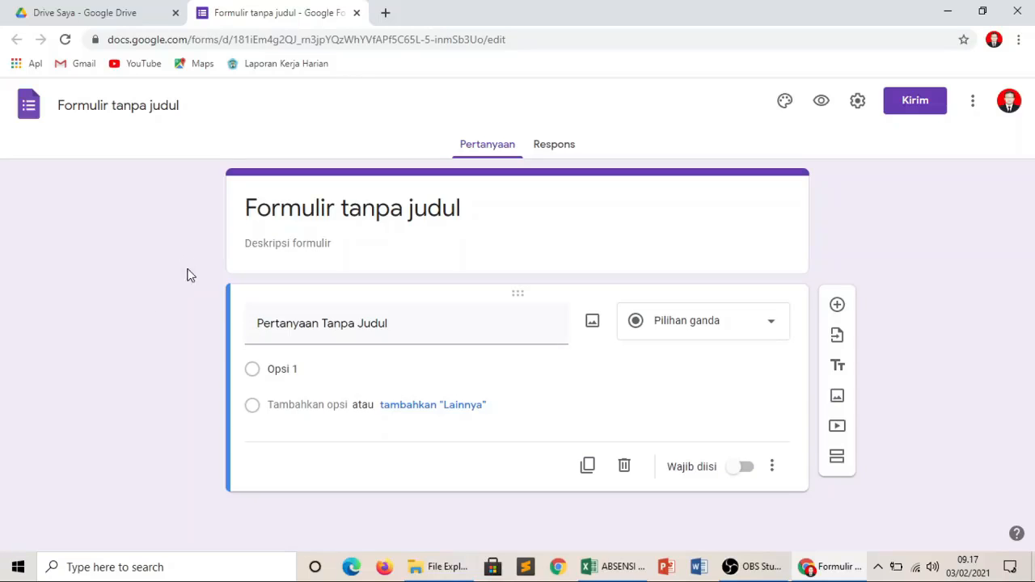
Replace the untitled form's heading with the title "ABSENSI ONLINE-IXA"
{"action": "left_click", "coordinate": [325, 208]}
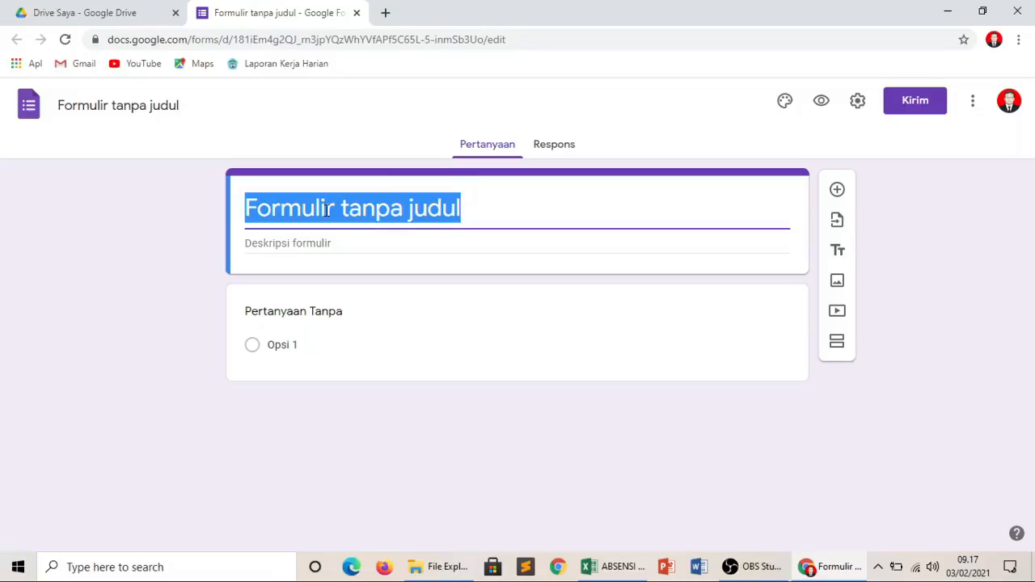
{"action": "type", "text": "ABSEN"}
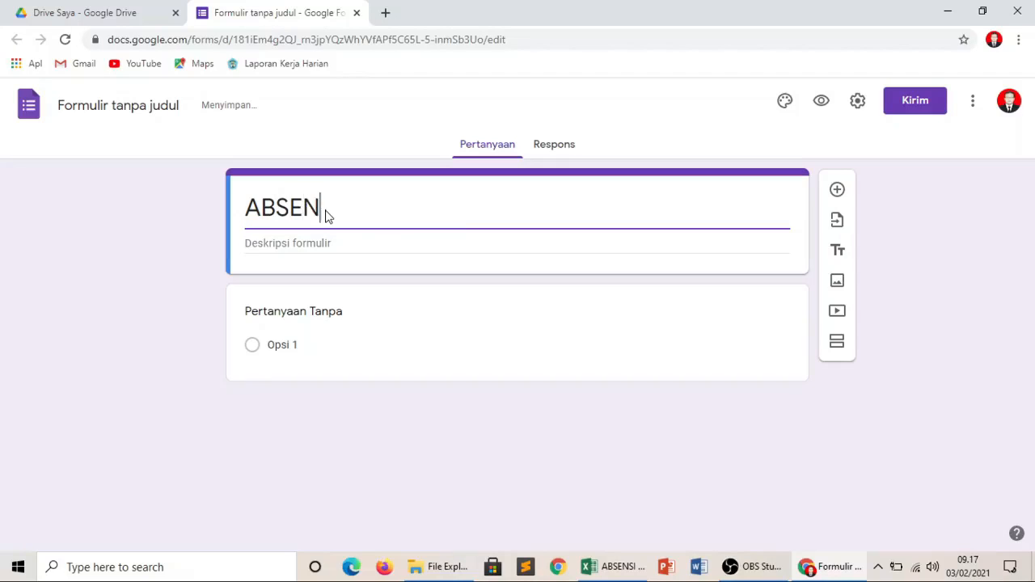
{"action": "type", "text": "SI"}
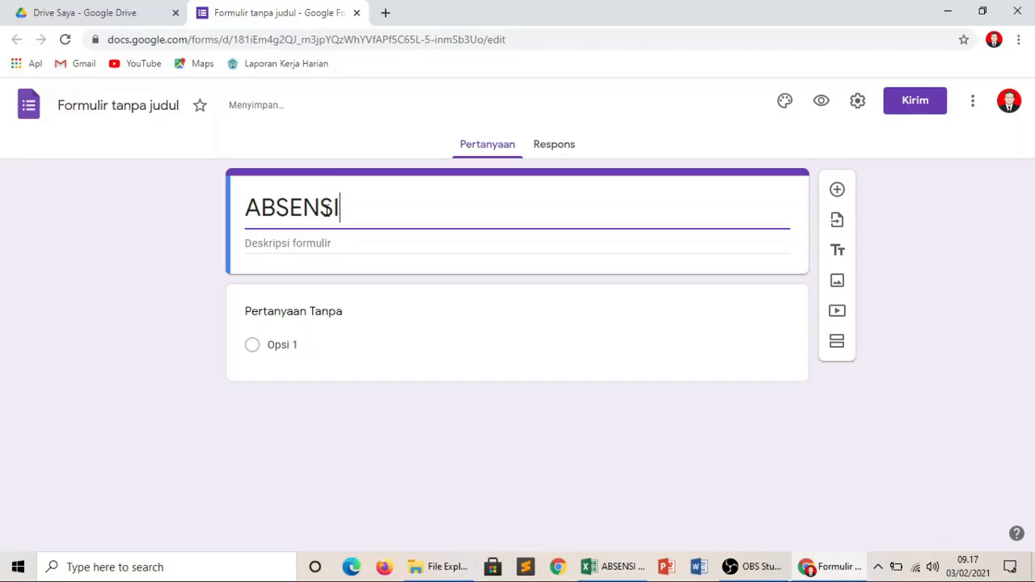
{"action": "type", "text": " ONLINE"}
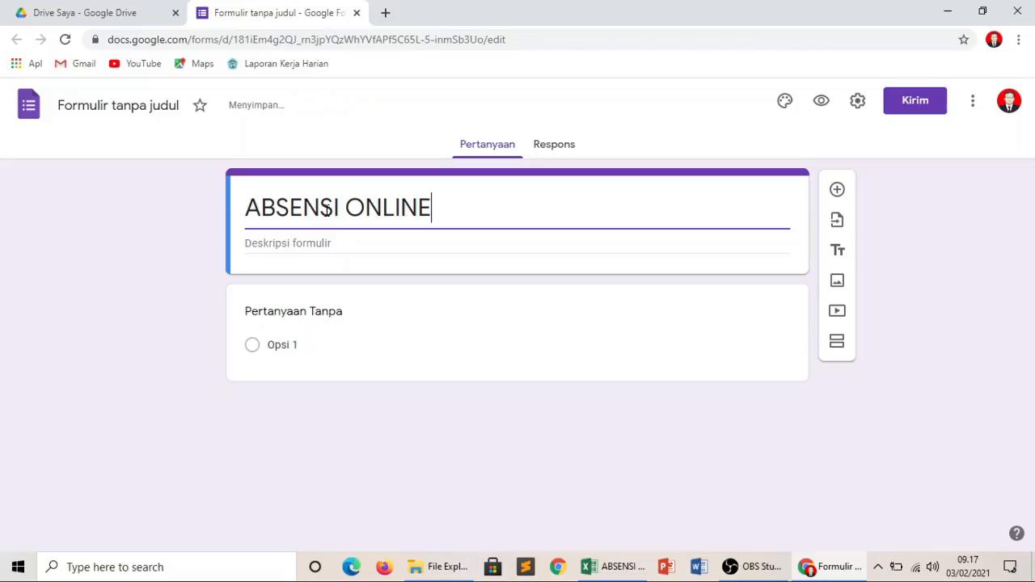
{"action": "type", "text": "-IXA"}
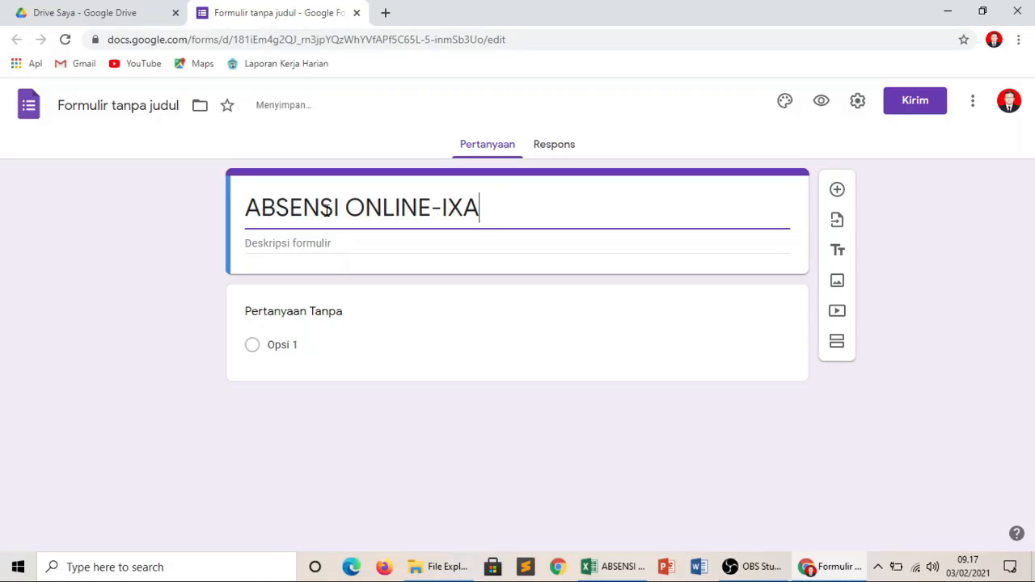
Enter "MATA PELAJARAN MATEMATIKA" as the form description and name the form file "ABSENSI ONLINE-IXA"
{"action": "left_click", "coordinate": [322, 243]}
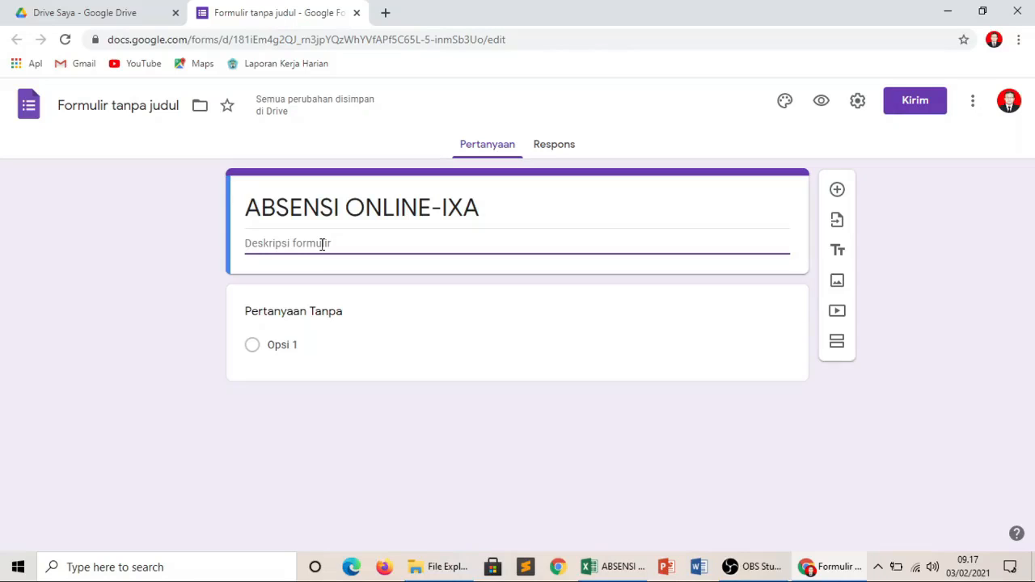
{"action": "type", "text": "MATA PELAJARAN "}
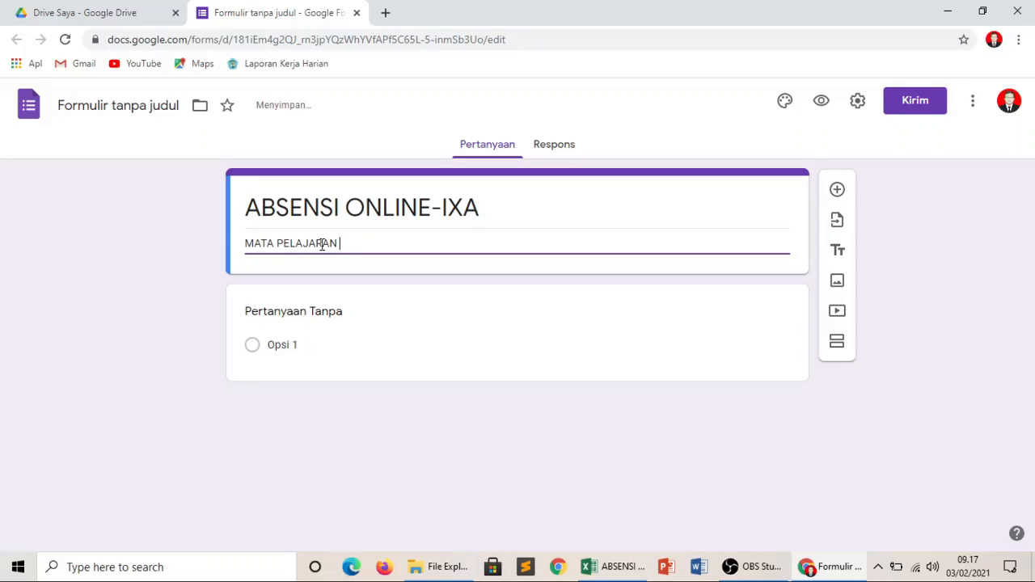
{"action": "type", "text": "MA"}
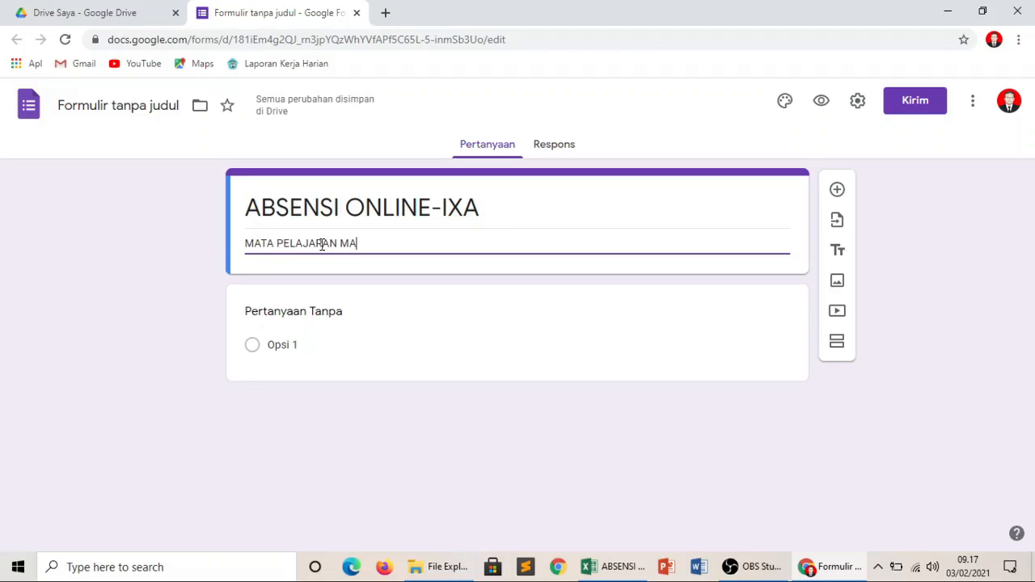
{"action": "type", "text": "TEMATIKA"}
{"action": "left_click", "coordinate": [106, 108]}
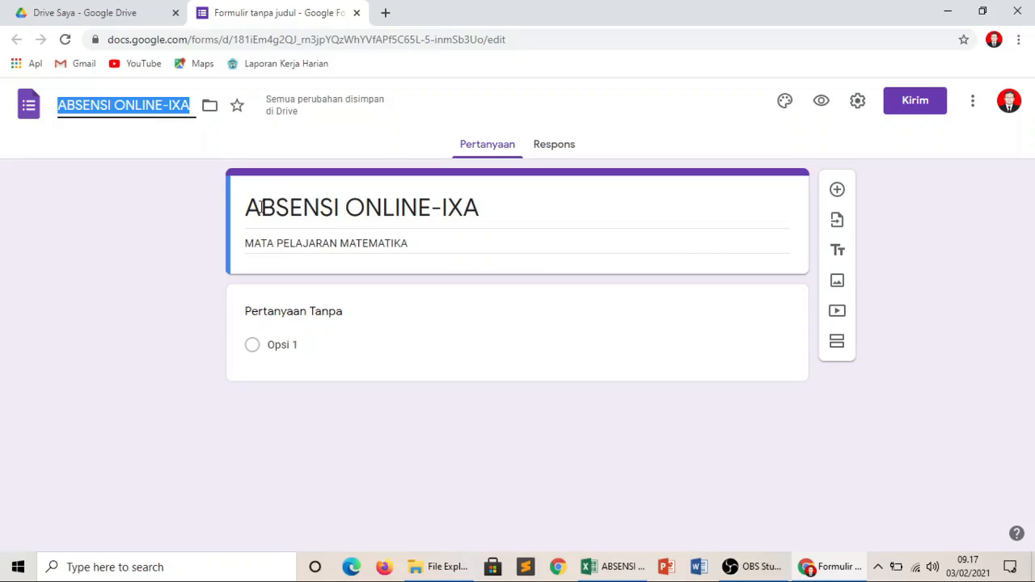
{"action": "triple_click", "coordinate": [432, 212]}
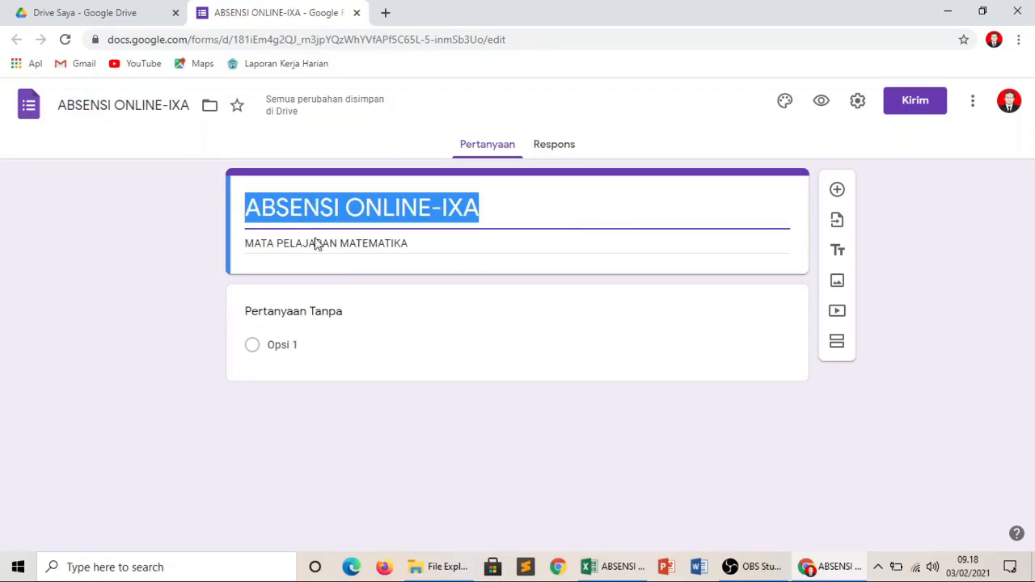
Title the first question "NOMOR INDUK SISWA", set its type to Jawaban singkat and make it required
{"action": "left_click", "coordinate": [339, 312]}
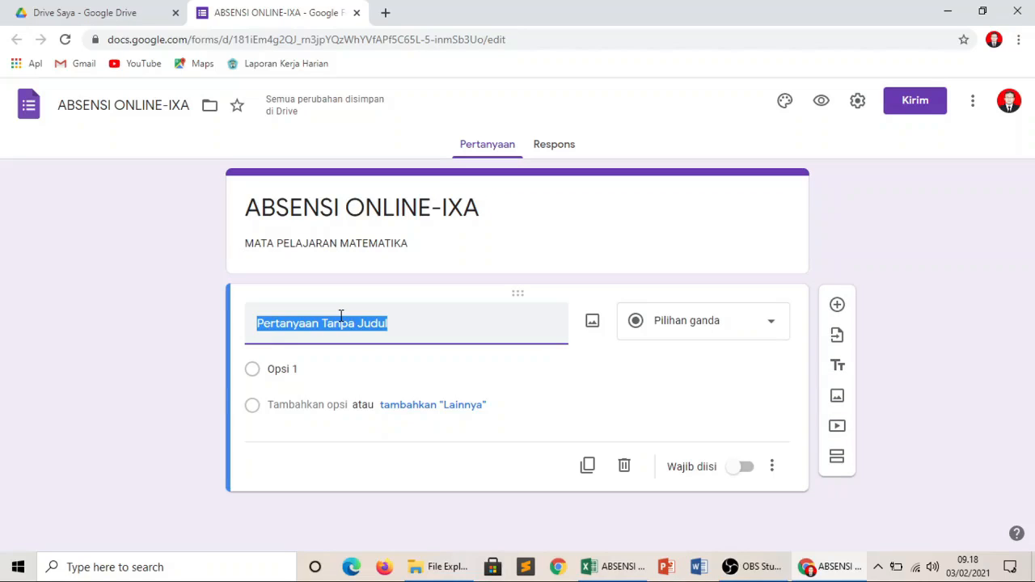
{"action": "type", "text": "NO"}
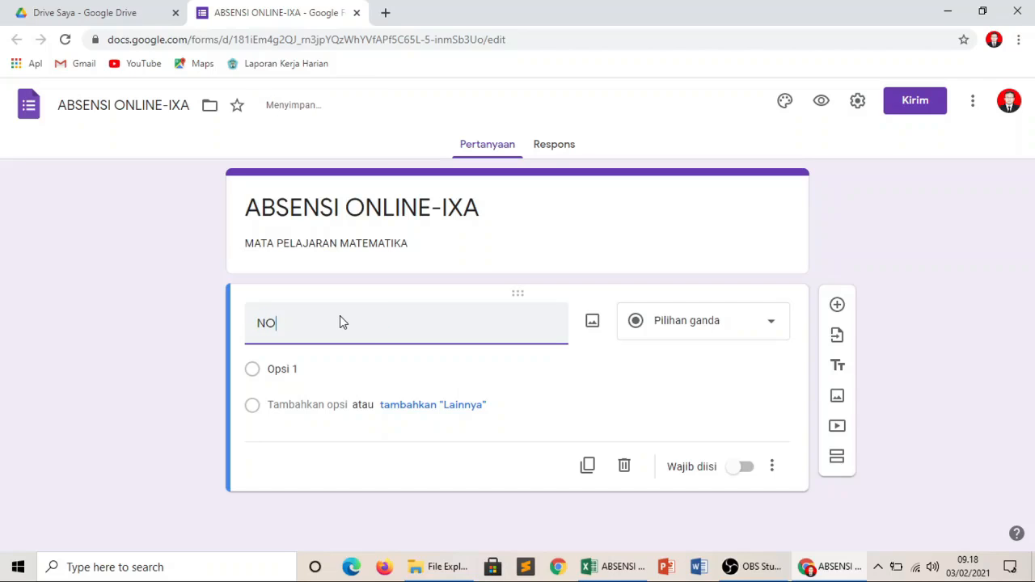
{"action": "type", "text": "MOR INDUK SISWA"}
{"action": "left_click", "coordinate": [770, 328]}
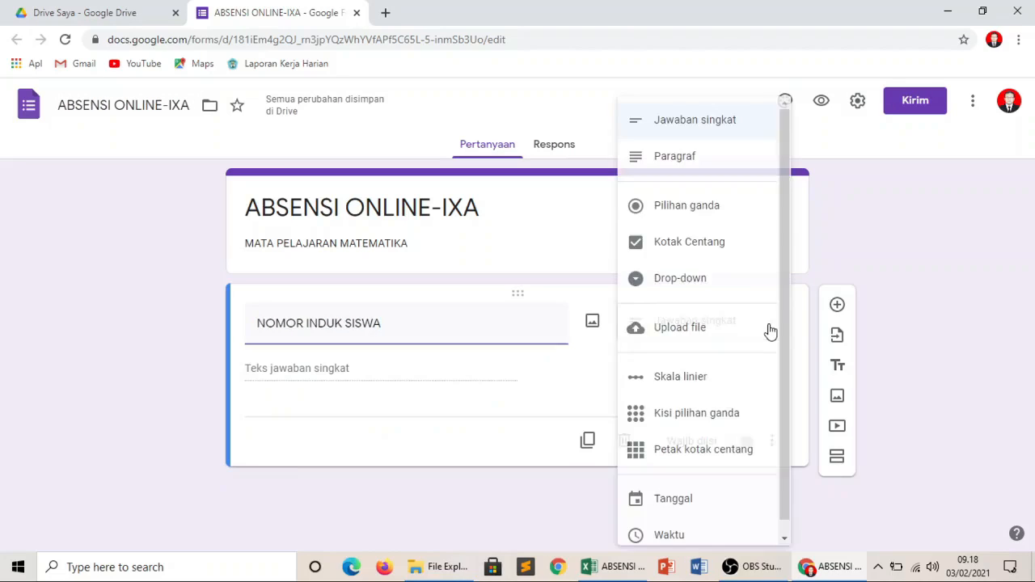
{"action": "left_click", "coordinate": [676, 128]}
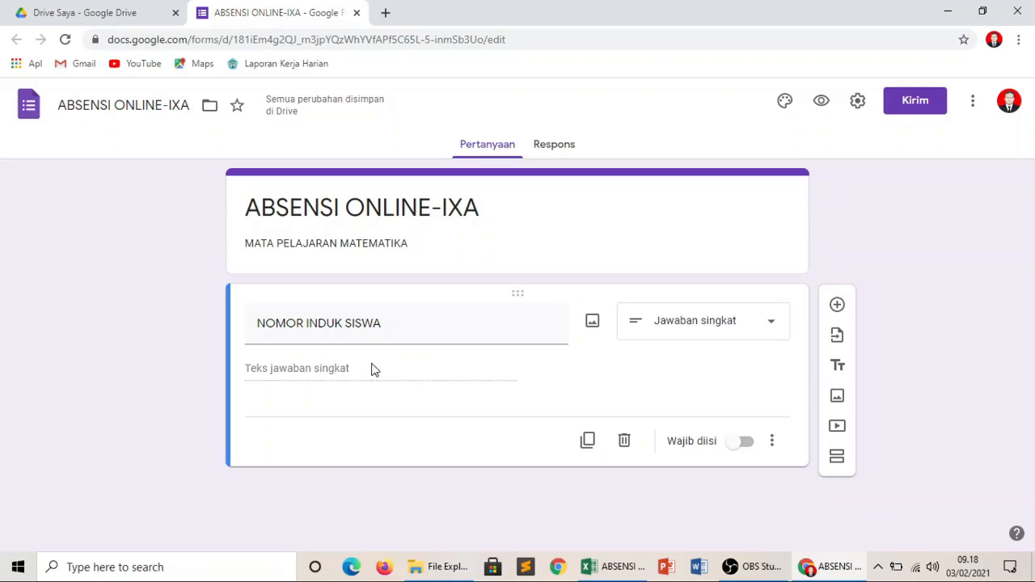
{"action": "left_click", "coordinate": [746, 447]}
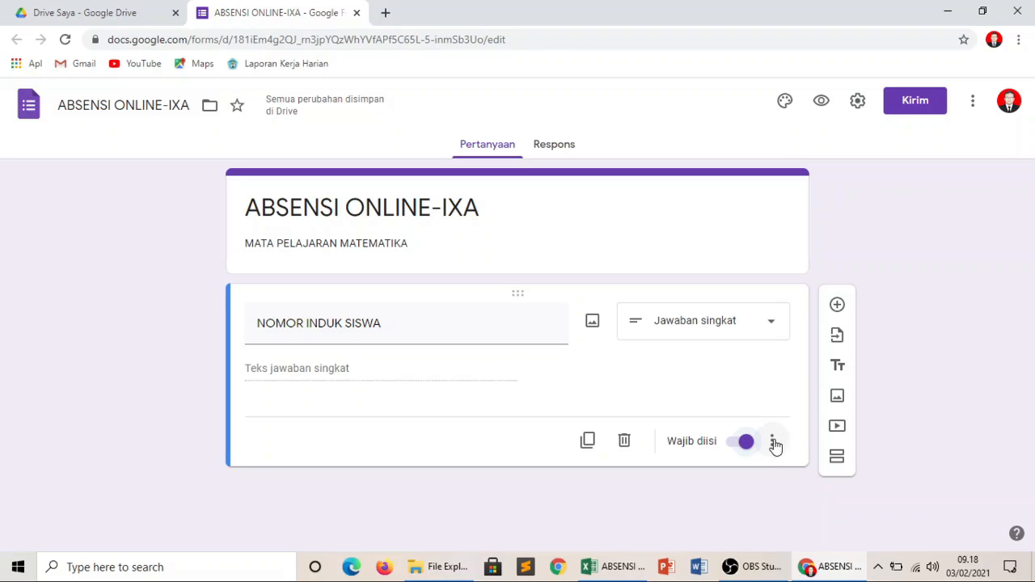
Add the description "Silahkan masukan nomor induk sekolah anda masing masing" to the NOMOR INDUK SISWA question, ending with a bracketed sample number introduced by "cth"
{"action": "left_click", "coordinate": [773, 442]}
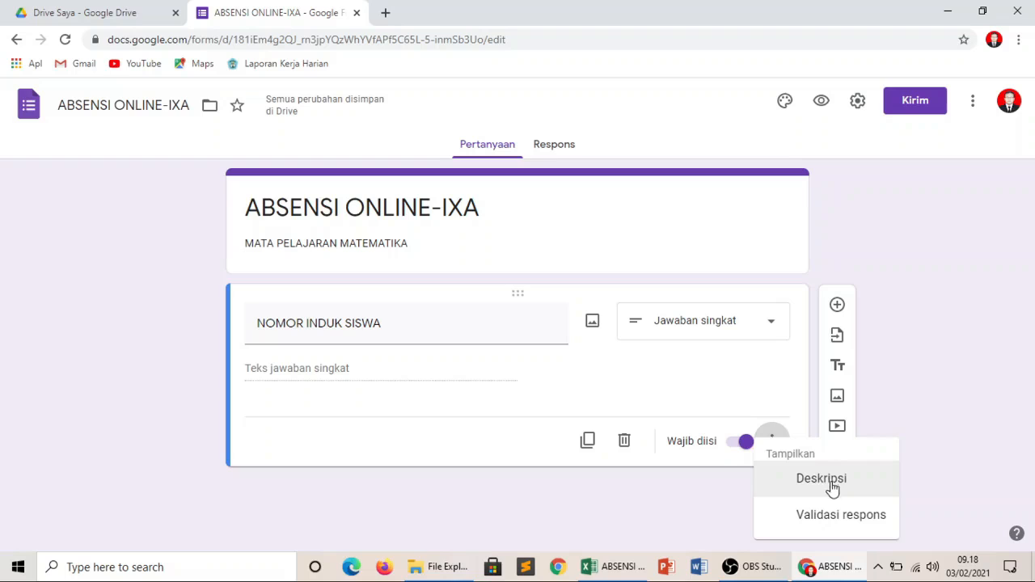
{"action": "left_click", "coordinate": [822, 480]}
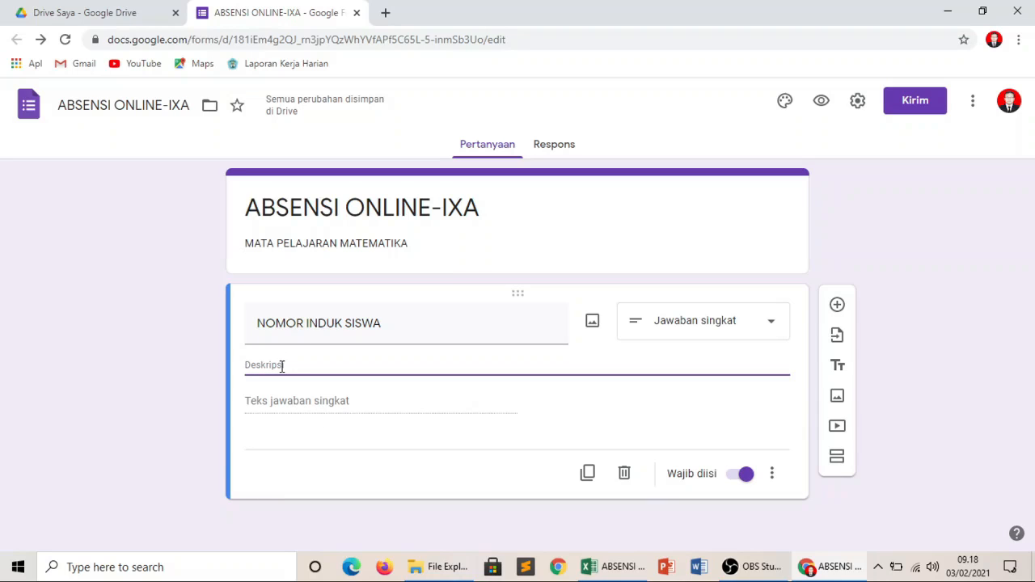
{"action": "type", "text": "s"}
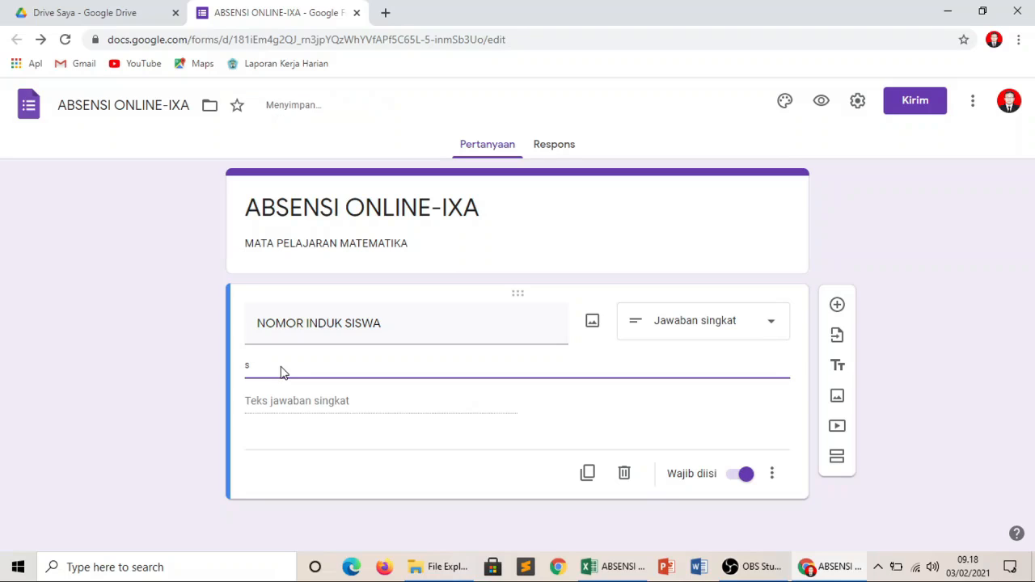
{"action": "key", "text": "BackSpace"}
{"action": "type", "text": "Silahkan masukan nomor"}
{"action": "type", "text": "induk sekolah anda"}
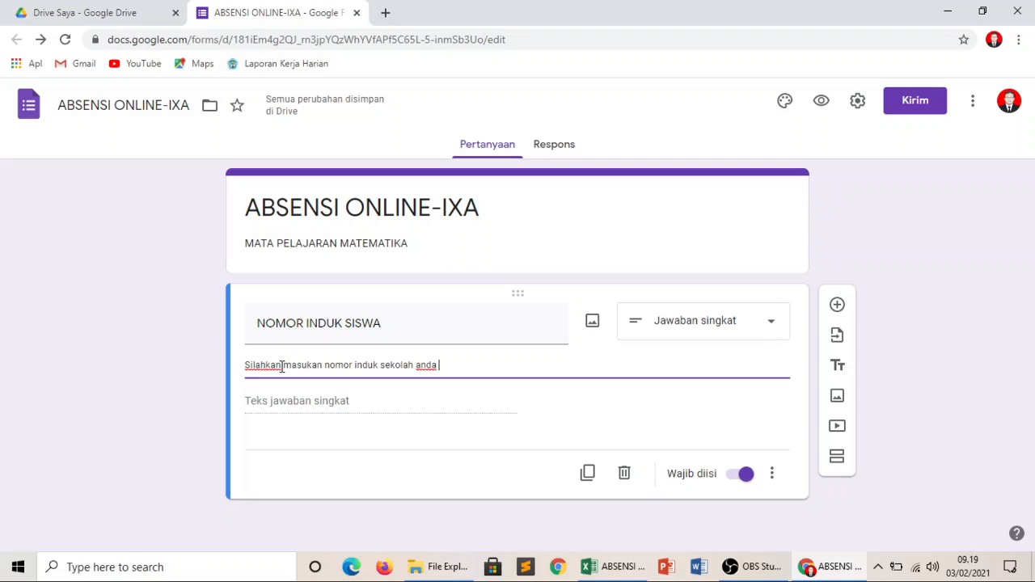
{"action": "type", "text": " masing masing (cth 20"}
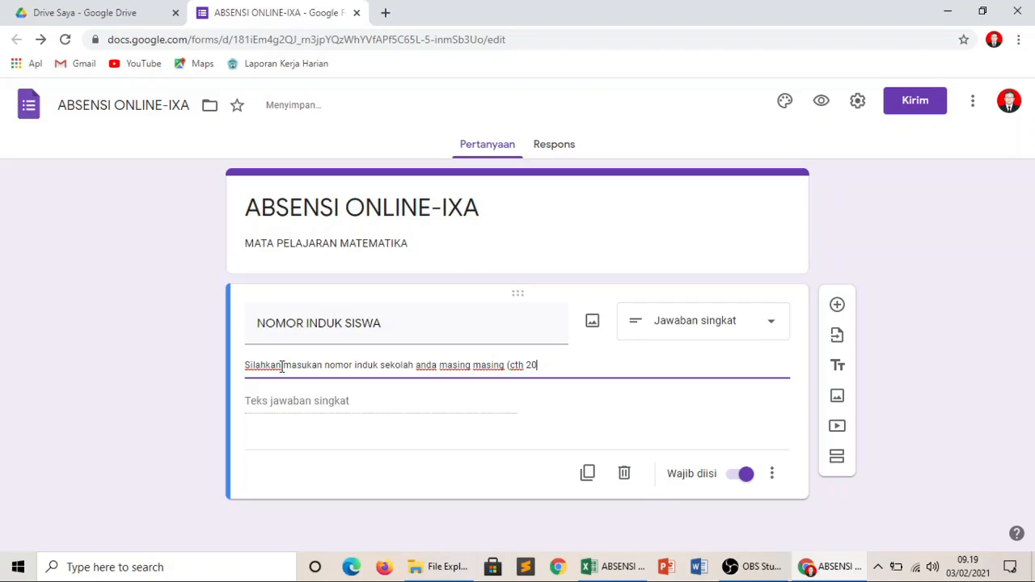
{"action": "type", "text": "34) ."}
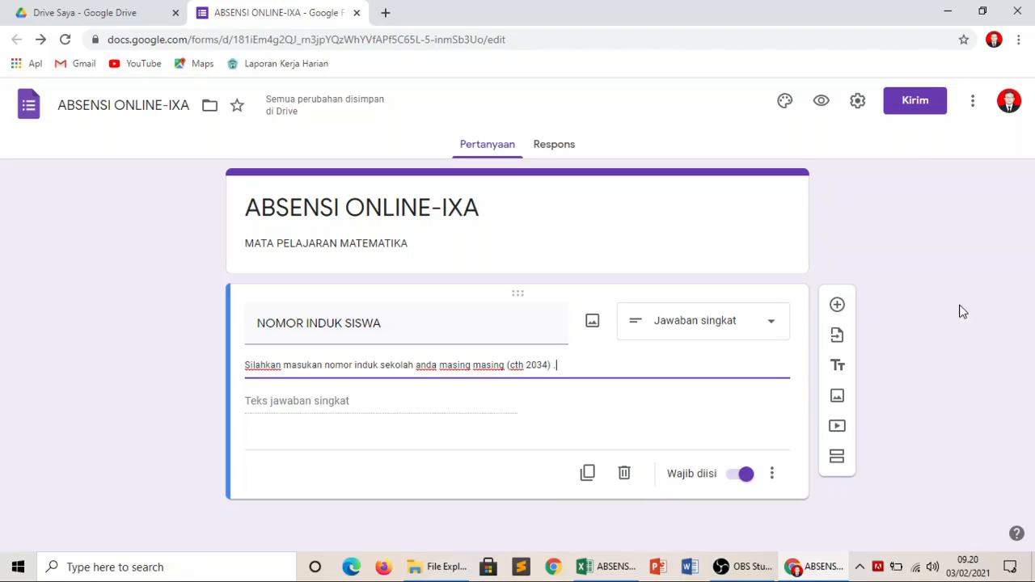
Add a second question titled "NAMA LENGKAP" and set its type to Drop-down
{"action": "left_click", "coordinate": [838, 308]}
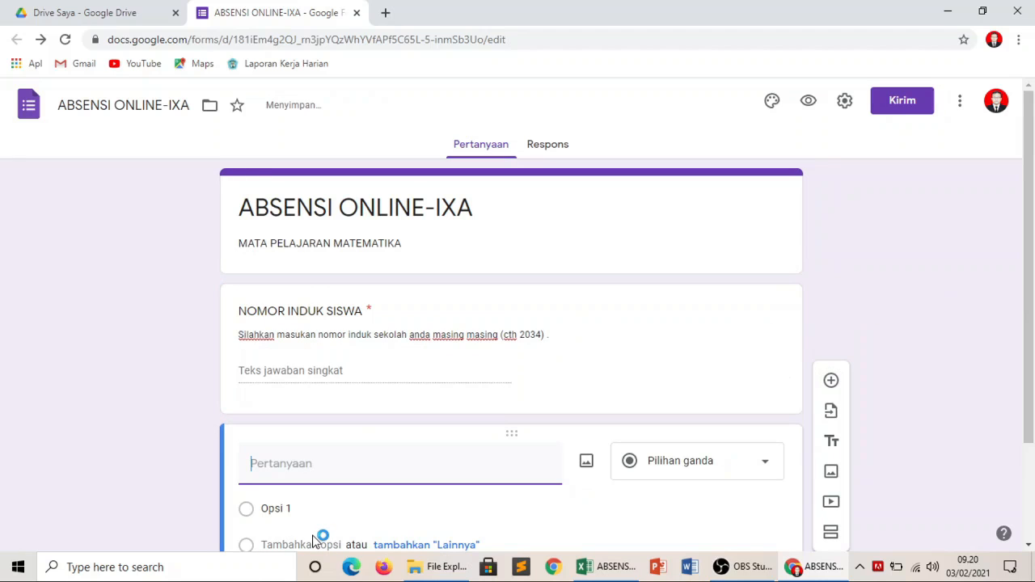
{"action": "type", "text": "N"}
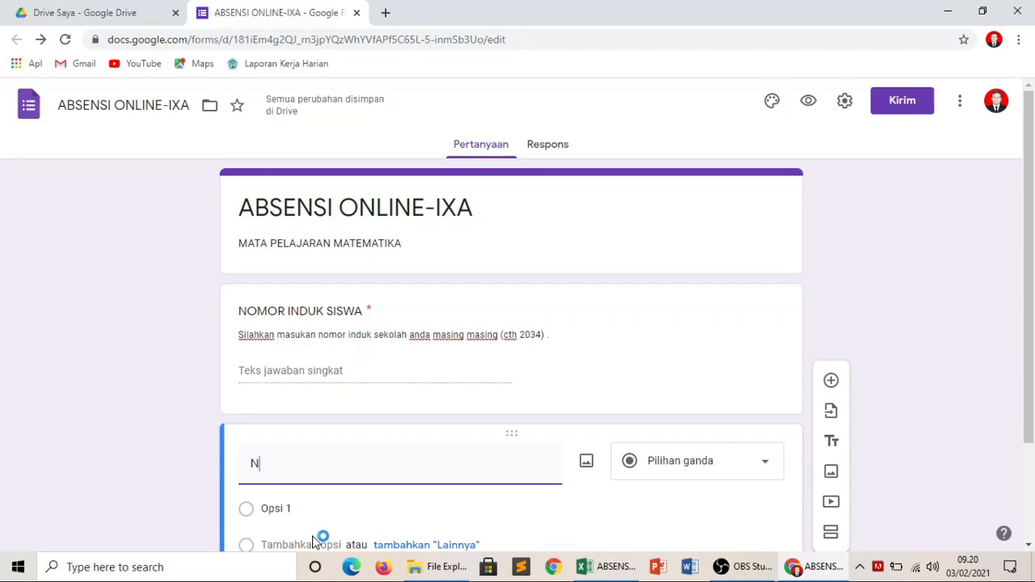
{"action": "type", "text": "AMA LENGKAP"}
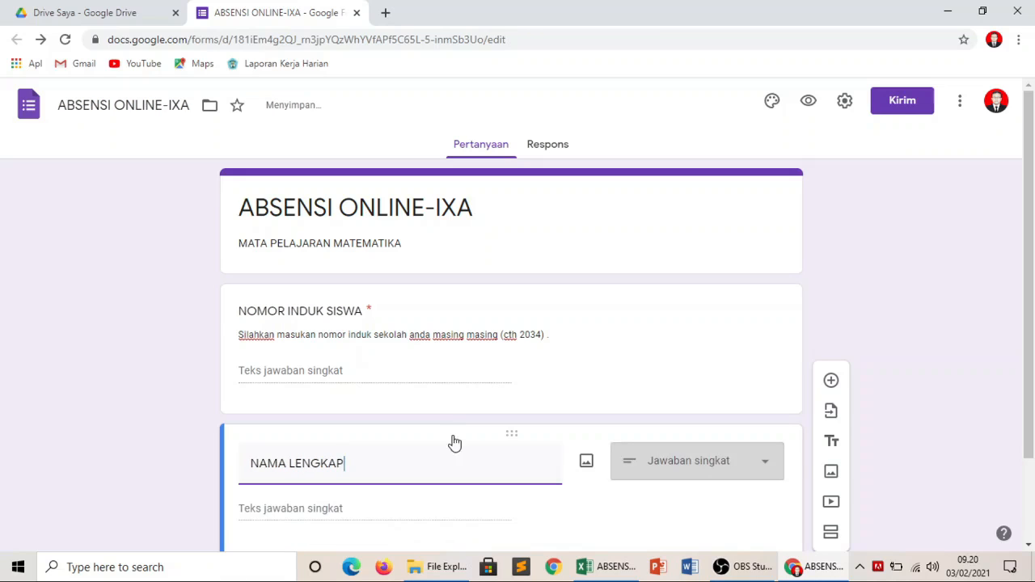
{"action": "left_click_drag", "start_coordinate": [1030, 298], "coordinate": [1032, 401]}
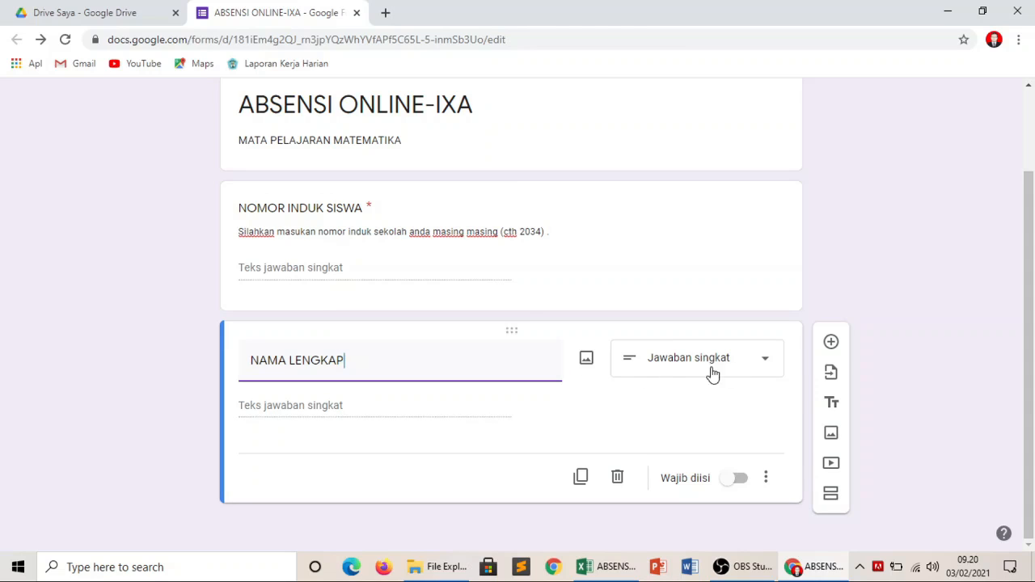
{"action": "left_click", "coordinate": [766, 364]}
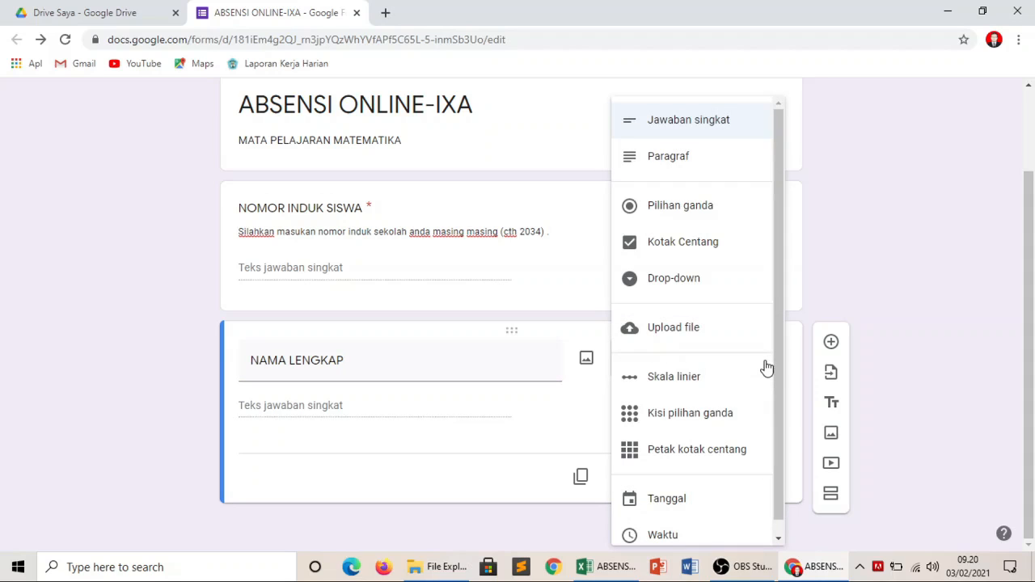
{"action": "left_click", "coordinate": [700, 281]}
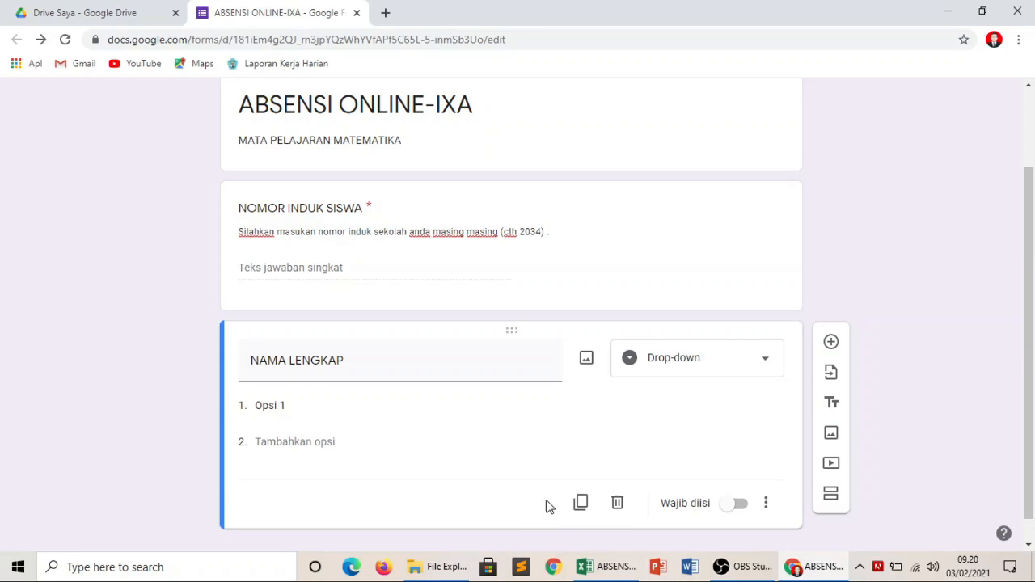
Switch to the ABSENSI SISWA 9-A workbook in Excel and copy all student names in the NAMA column, C8 through C38
{"action": "left_click", "coordinate": [610, 571]}
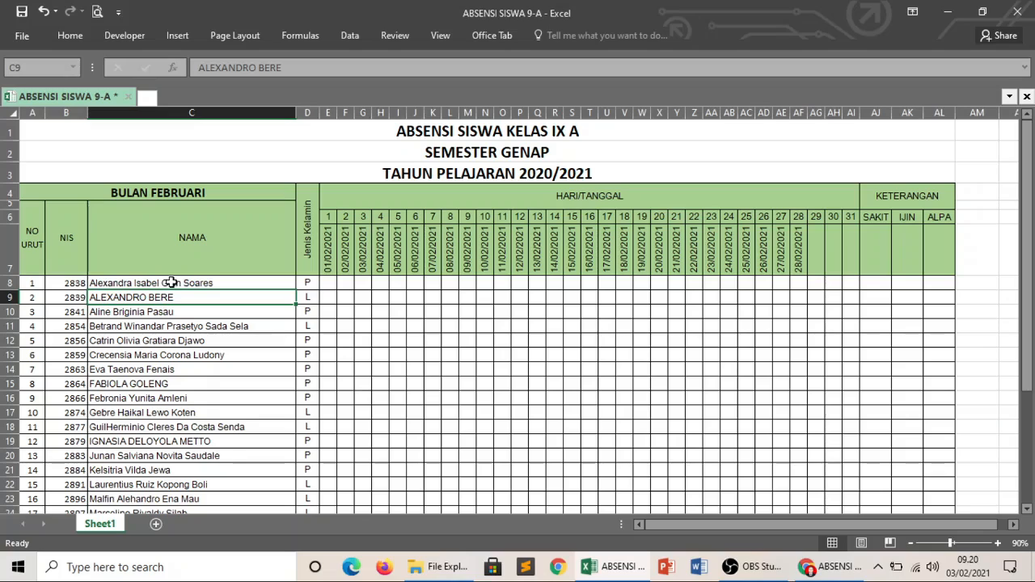
{"action": "left_click_drag", "start_coordinate": [166, 283], "coordinate": [191, 482]}
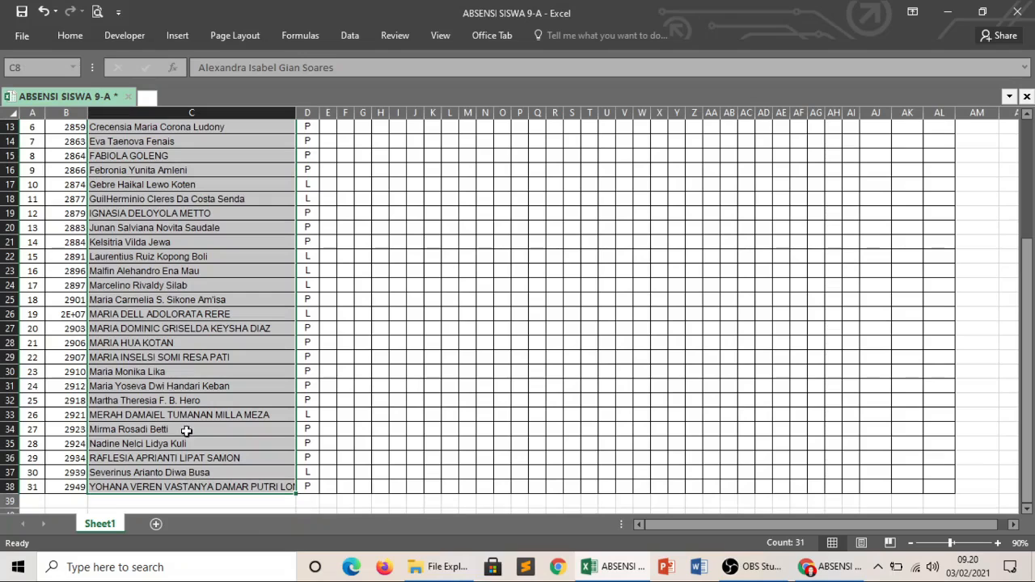
{"action": "right_click", "coordinate": [142, 231]}
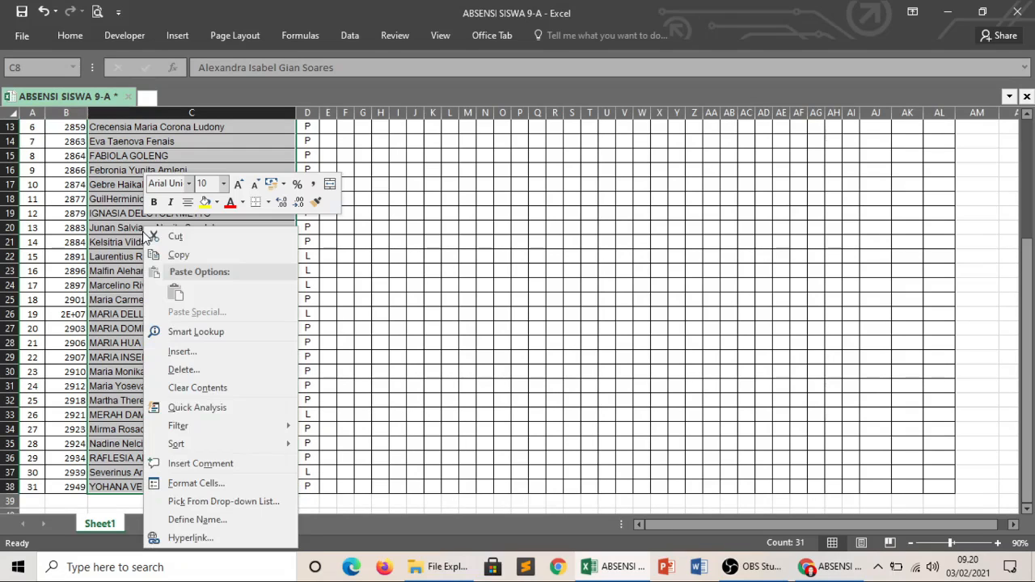
{"action": "left_click", "coordinate": [175, 257]}
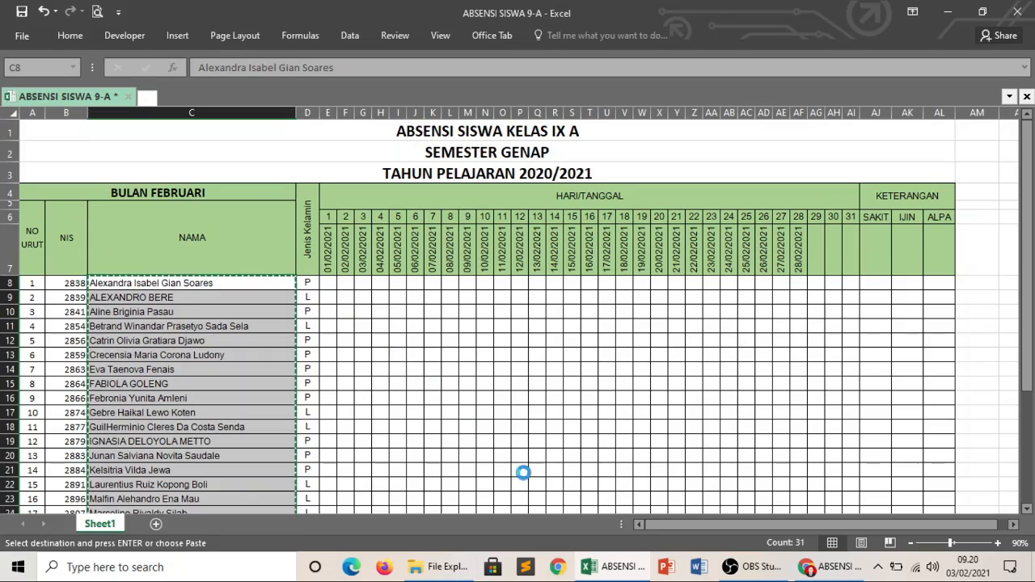
Return to the form in Chrome, paste the copied student names as the NAMA LENGKAP drop-down options, and make the question required
{"action": "left_click", "coordinate": [807, 568]}
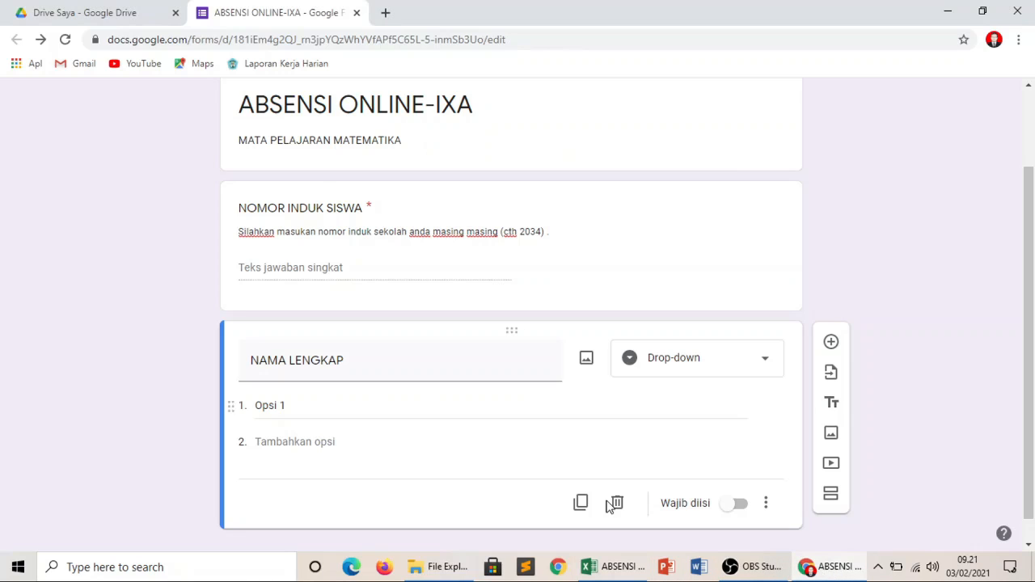
{"action": "left_click", "coordinate": [265, 404]}
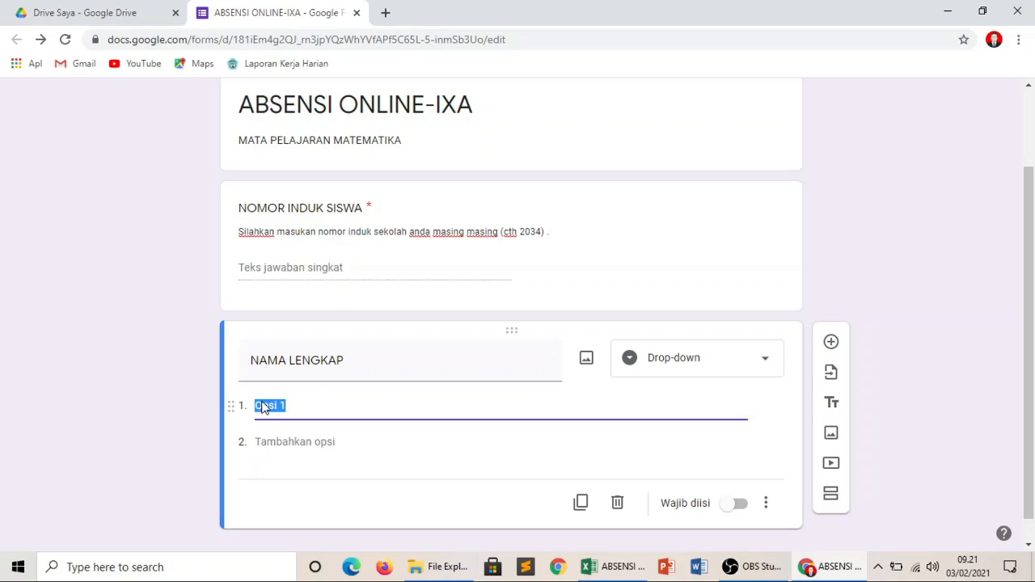
{"action": "key", "text": "ctrl+v"}
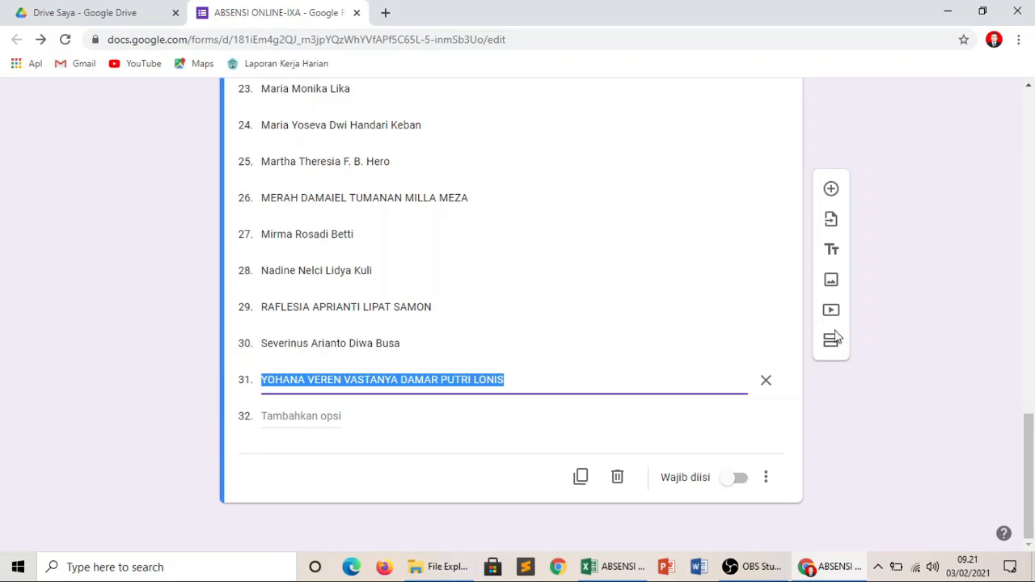
{"action": "left_click_drag", "start_coordinate": [1029, 438], "coordinate": [1030, 525]}
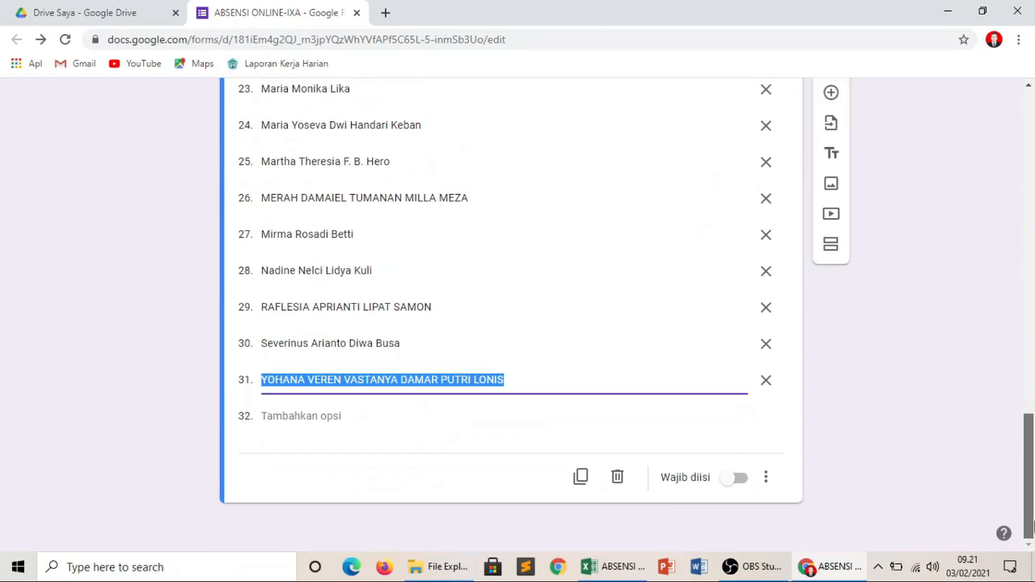
{"action": "left_click", "coordinate": [738, 483]}
{"action": "left_click", "coordinate": [740, 484]}
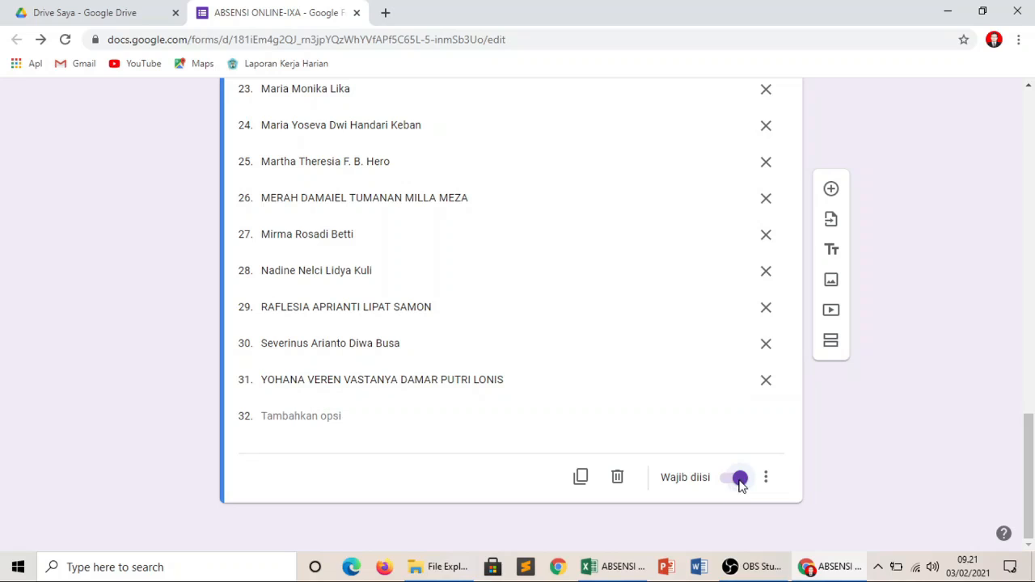
Add the description "SILAHKAN ANDA PILIH NAMA ANDA SESUAI YANG TERTERA PADA DAFTAR BERIKUT" to the NAMA LENGKAP question
{"action": "left_click", "coordinate": [767, 481]}
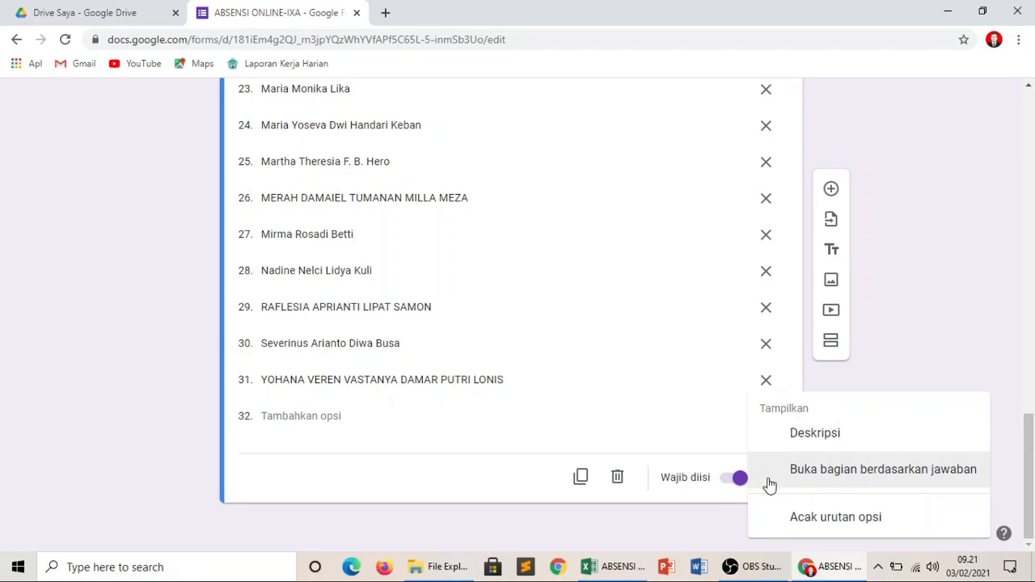
{"action": "left_click", "coordinate": [803, 435]}
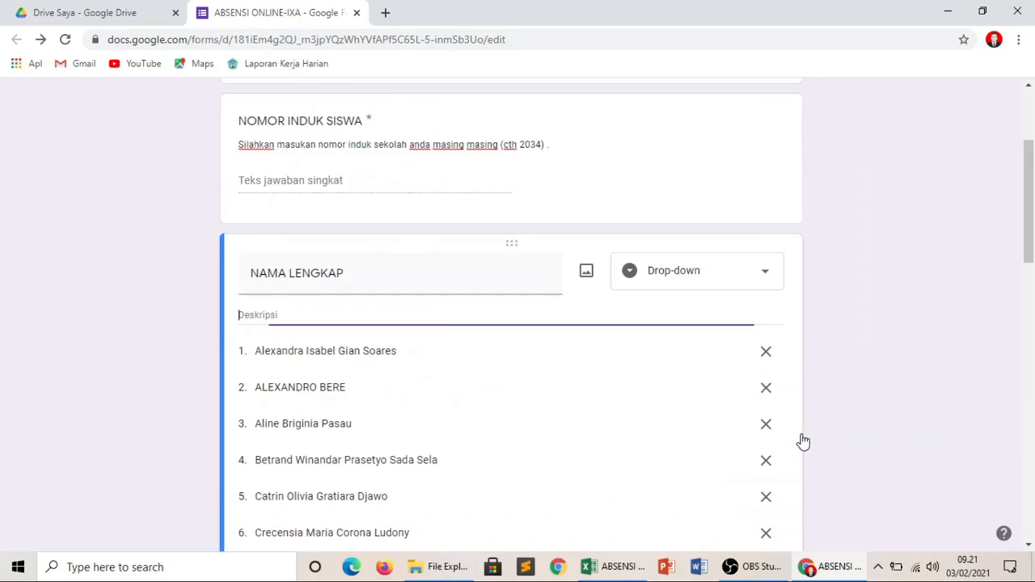
{"action": "scroll", "coordinate": [519, 388], "scroll_direction": "down", "scroll_amount": 12}
{"action": "left_click_drag", "start_coordinate": [1030, 461], "coordinate": [999, 191]}
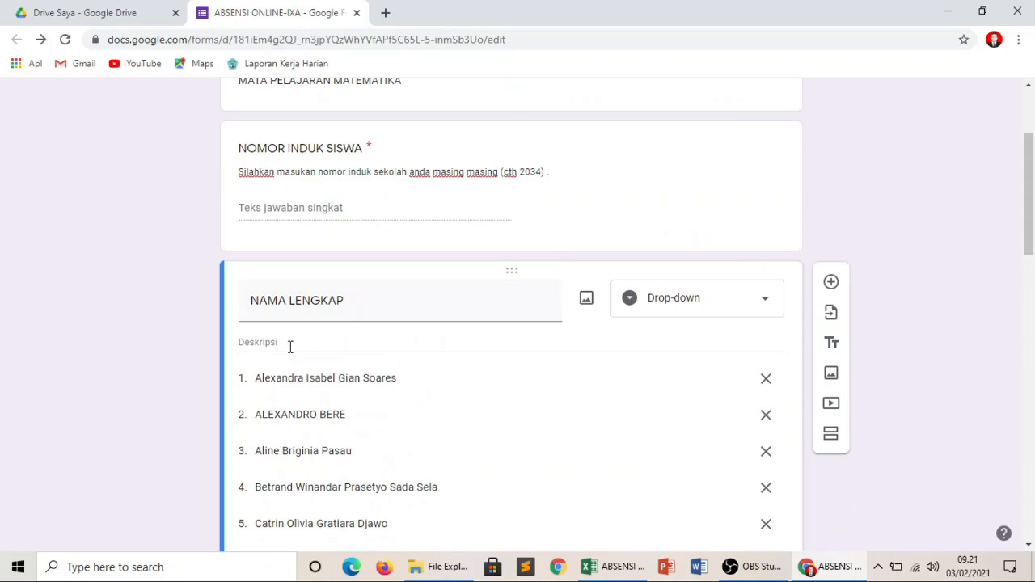
{"action": "type", "text": "sILAHKAN"}
{"action": "key", "text": "BackSpace"}
{"action": "key", "text": "BackSpace"}
{"action": "key", "text": "BackSpace"}
{"action": "key", "text": "BackSpace"}
{"action": "key", "text": "BackSpace"}
{"action": "type", "text": "SILAHKAN ANDA PIL"}
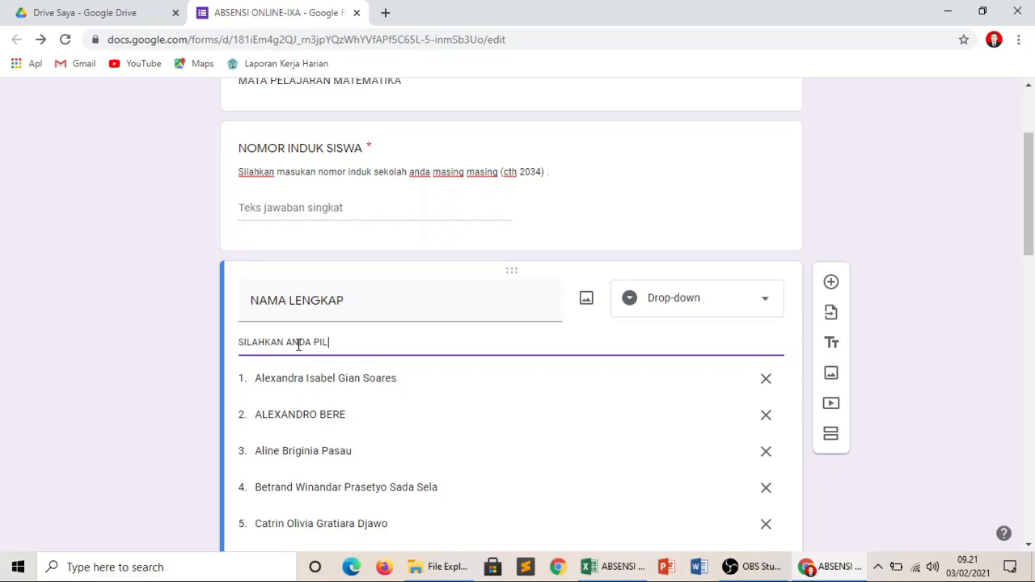
{"action": "type", "text": "IH NAA MA ANDA SESUAI YANG TERTE"}
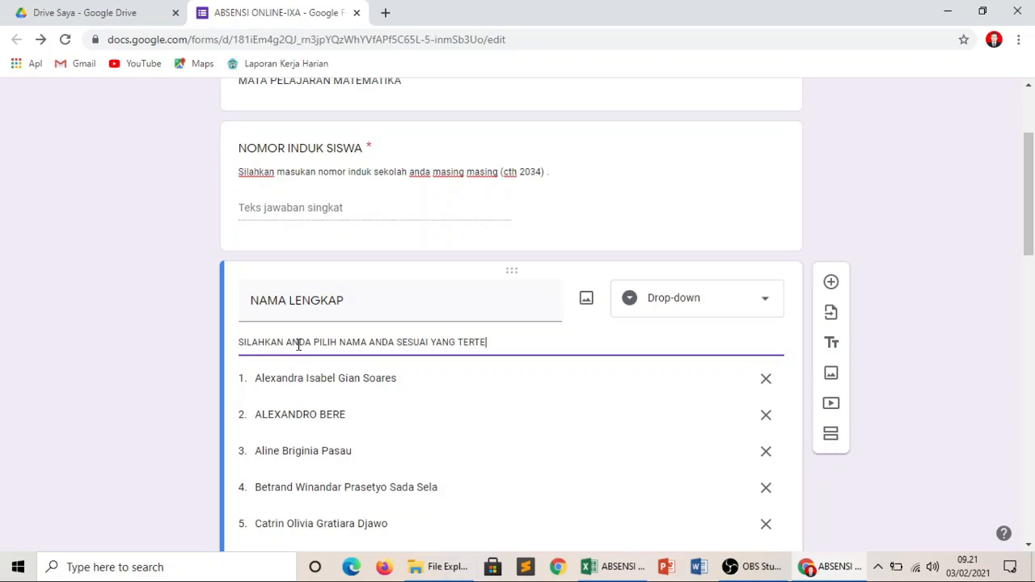
{"action": "type", "text": "RA PADA DAFTAR BERIKUT"}
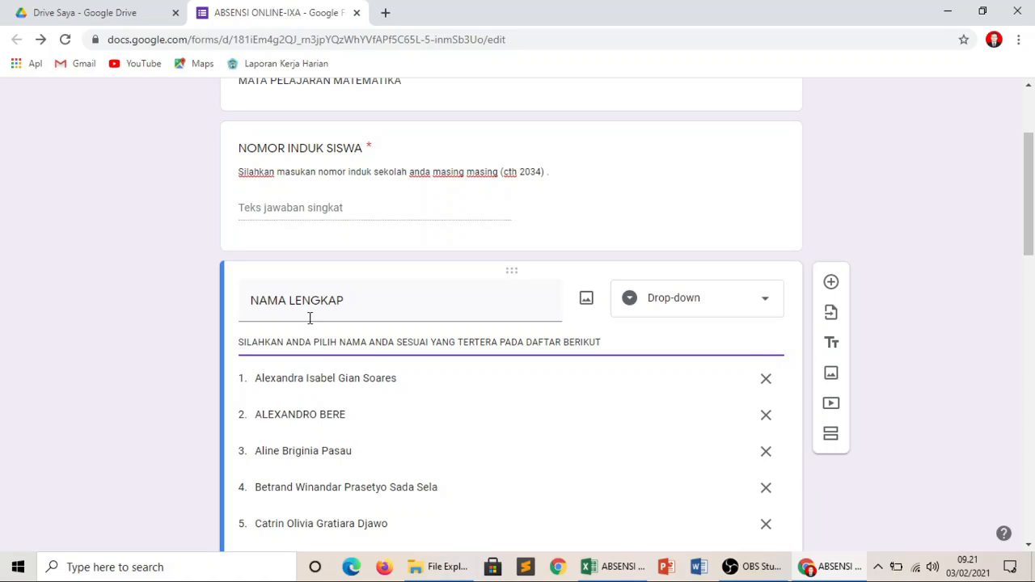
Add a third question titled "TANGGAL" with the Tanggal type and make it required
{"action": "left_click_drag", "start_coordinate": [1030, 214], "coordinate": [1032, 373]}
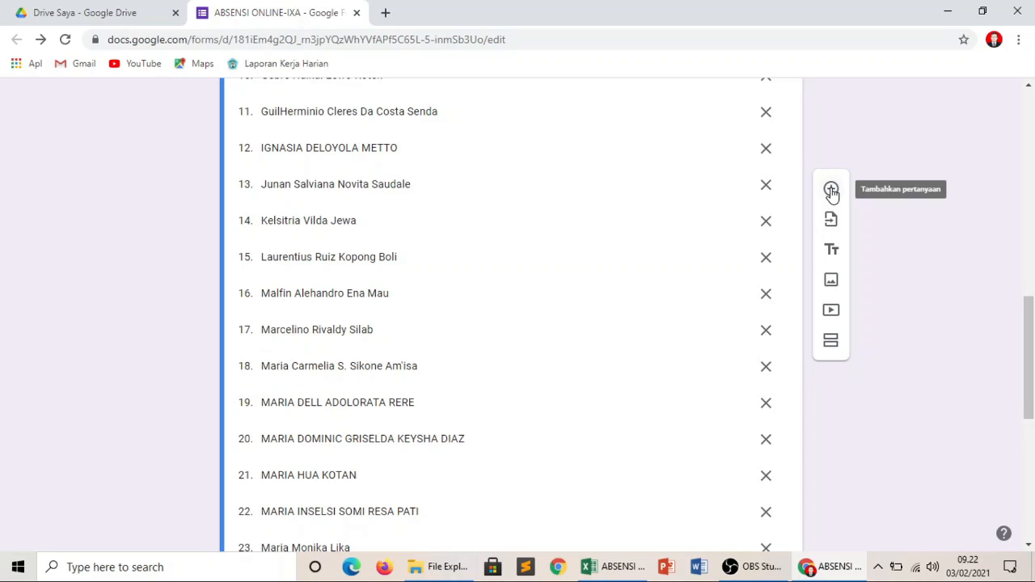
{"action": "left_click_drag", "start_coordinate": [1033, 343], "coordinate": [1032, 471]}
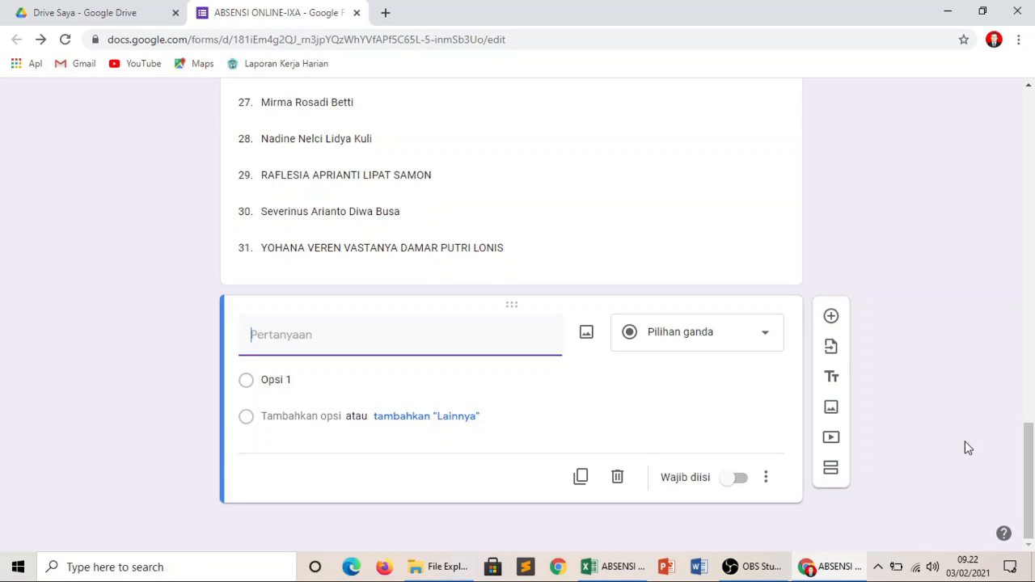
{"action": "type", "text": "TANGGAL"}
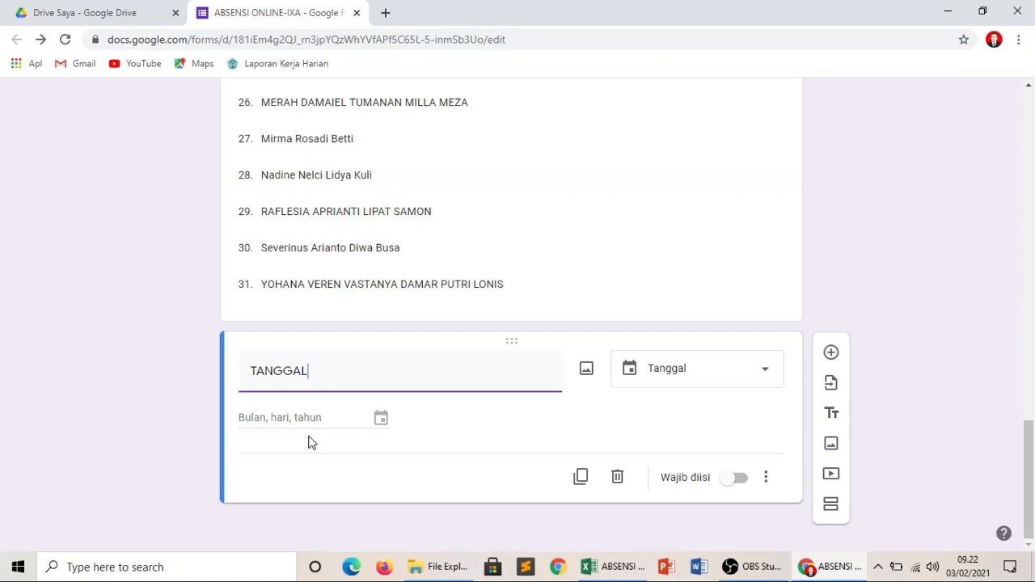
{"action": "left_click", "coordinate": [740, 480]}
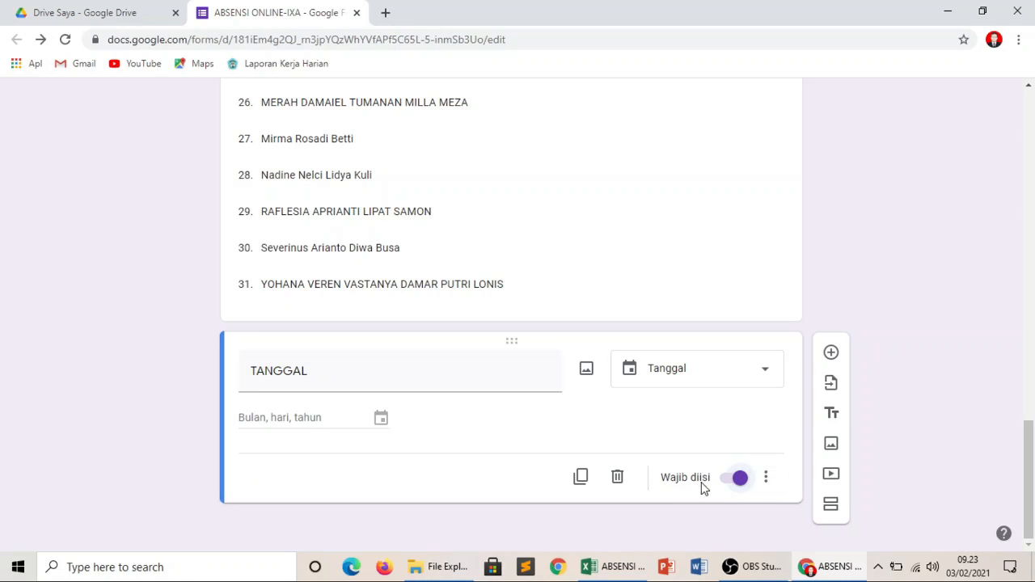
Add the description "SILAHKAN ISIKAN TANGGAL PADA SAAT ANDA MELAKUKAN ABSENSI" to the TANGGAL question
{"action": "left_click", "coordinate": [765, 482]}
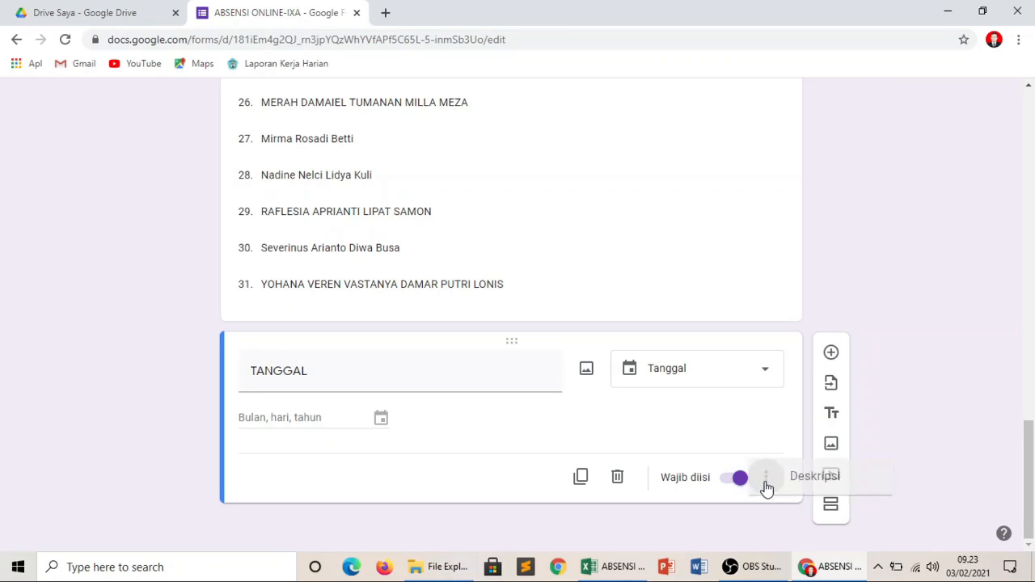
{"action": "left_click", "coordinate": [798, 450]}
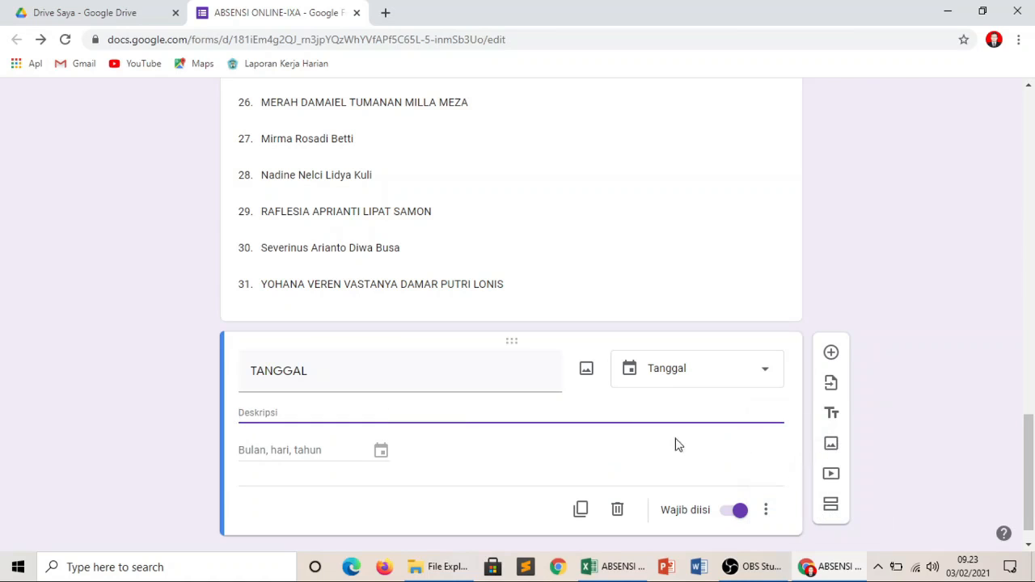
{"action": "type", "text": "sILAH"}
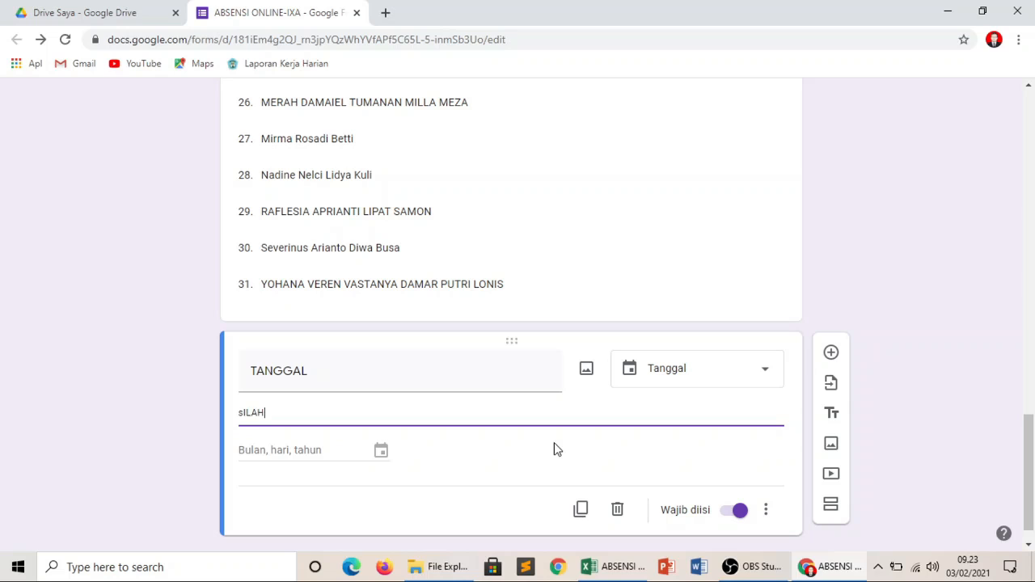
{"action": "key", "text": "BackSpace"}
{"action": "key", "text": "BackSpace"}
{"action": "key", "text": "BackSpace"}
{"action": "type", "text": "SILAHKAN ISIKAN TANGGA"}
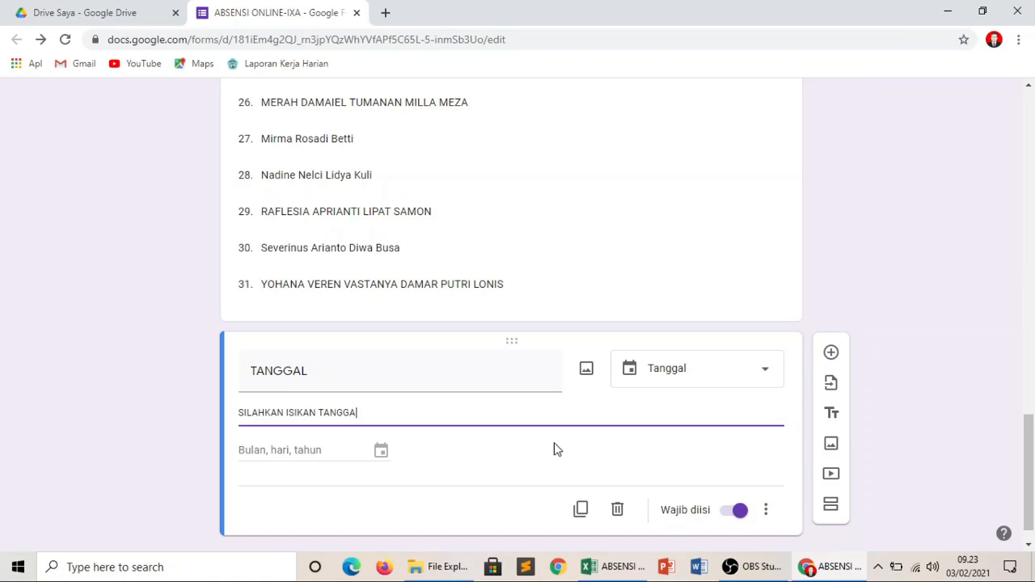
{"action": "type", "text": "L PADA SAAT ANDA MELAK"}
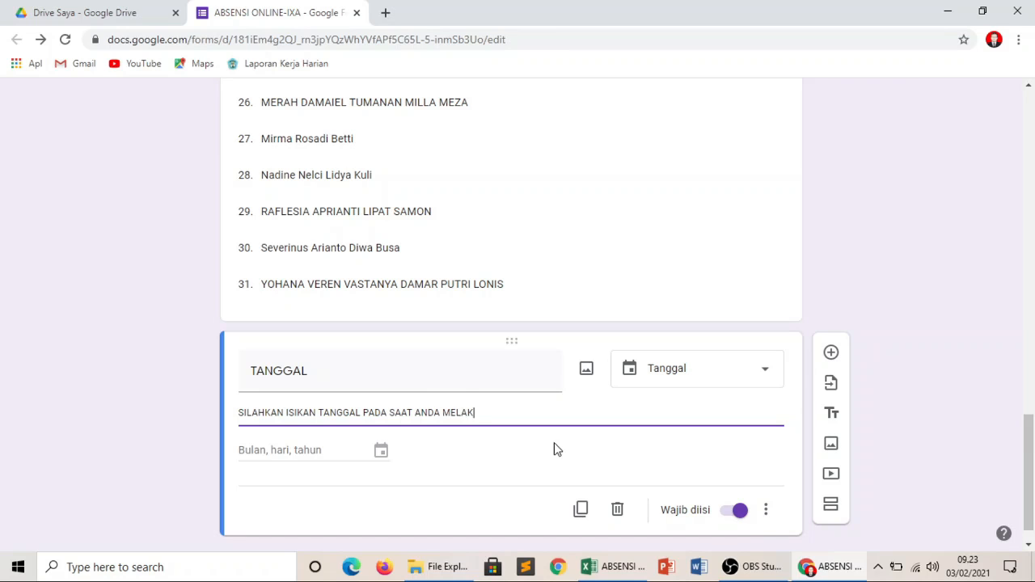
{"action": "type", "text": "UKAN ABSENSI"}
{"action": "left_click_drag", "start_coordinate": [1029, 445], "coordinate": [1023, 464]}
{"action": "left_click", "coordinate": [952, 446]}
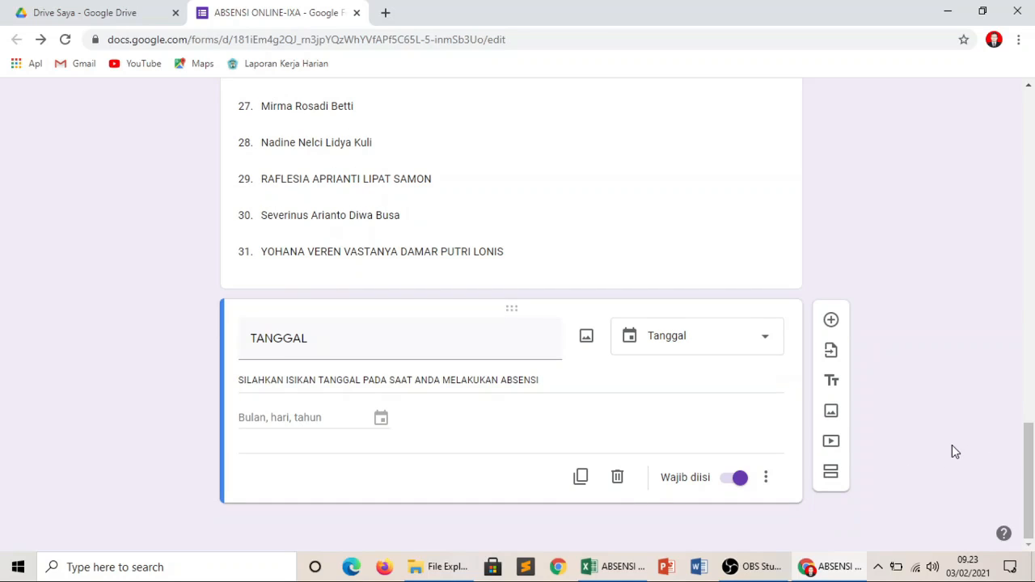
Add a fourth question titled "KEHADIRAN", set its type to Kisi pilihan ganda and name its first row "KEHADIRAN"
{"action": "left_click", "coordinate": [831, 323]}
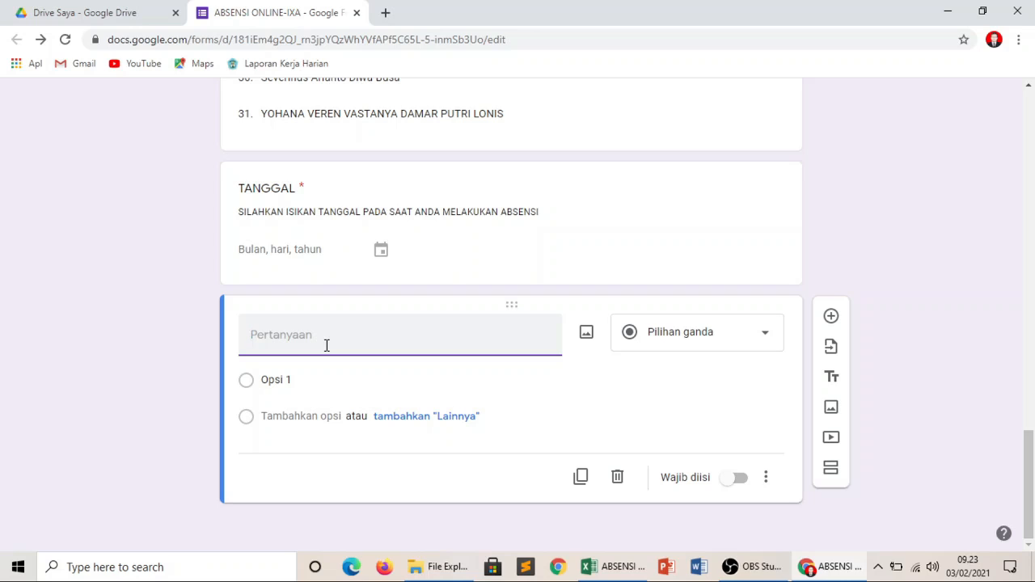
{"action": "type", "text": "KEHADIRAN"}
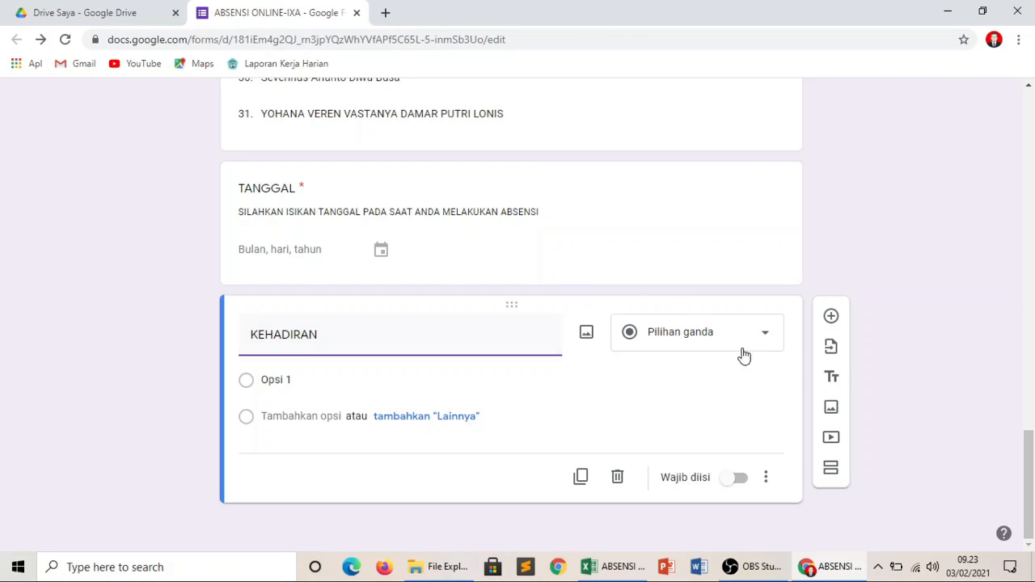
{"action": "left_click", "coordinate": [767, 338]}
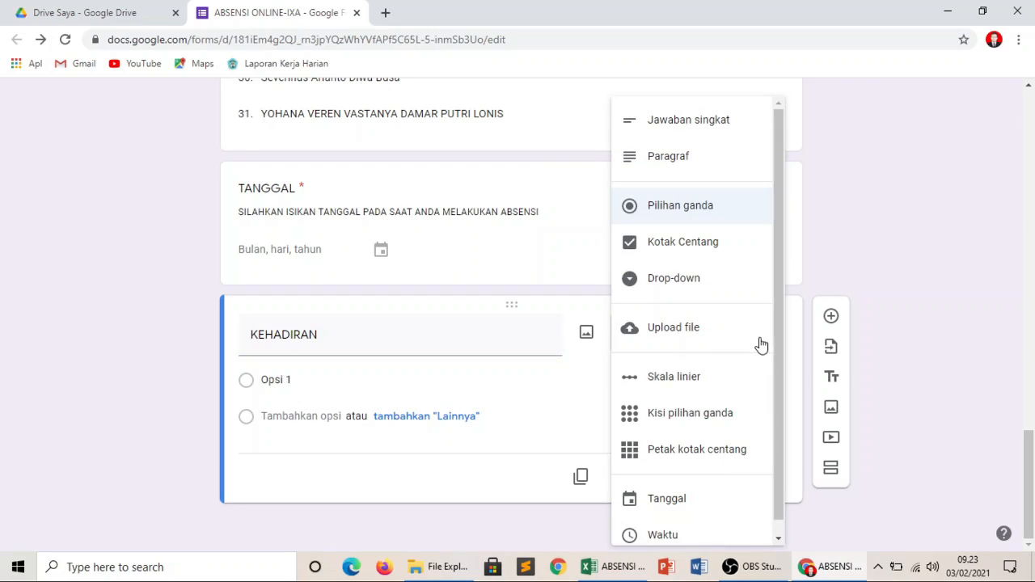
{"action": "left_click", "coordinate": [677, 418]}
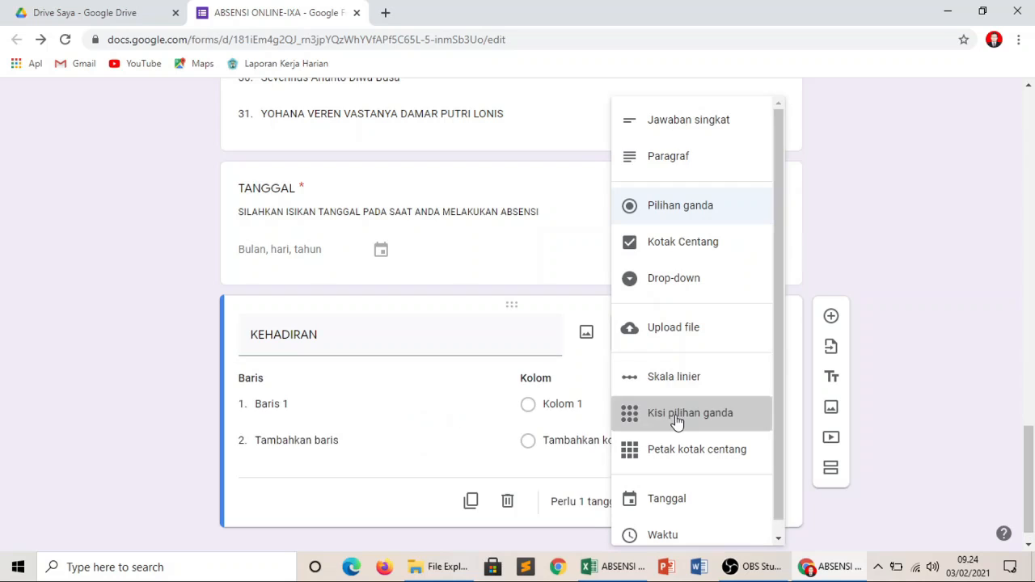
{"action": "left_click", "coordinate": [281, 404]}
{"action": "type", "text": "KEHADIRAN"}
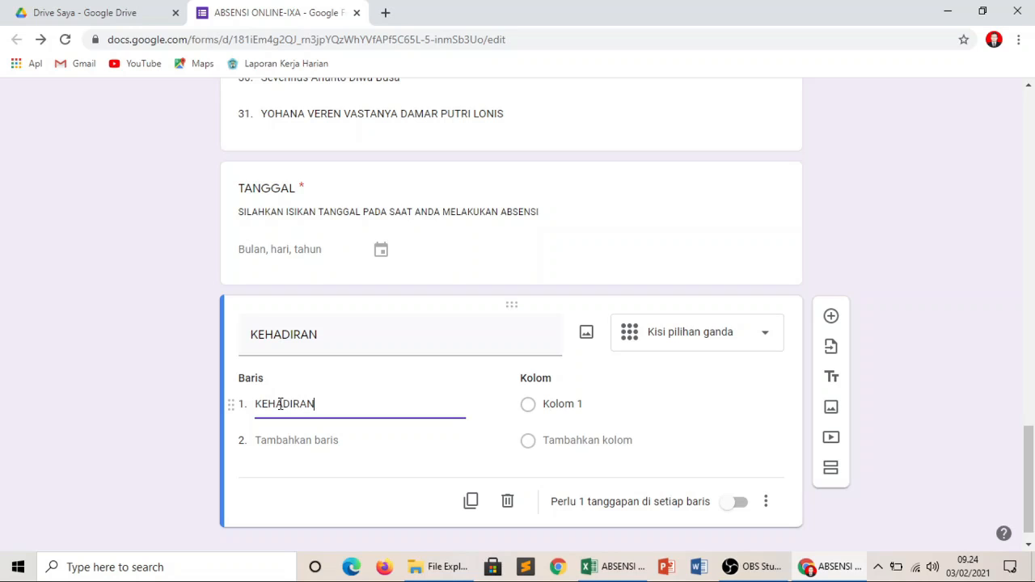
Name the first column of the KEHADIRAN grid "SAKIT" and add a second column "IJIN"
{"action": "left_click", "coordinate": [599, 400]}
{"action": "type", "text": "SAKIT"}
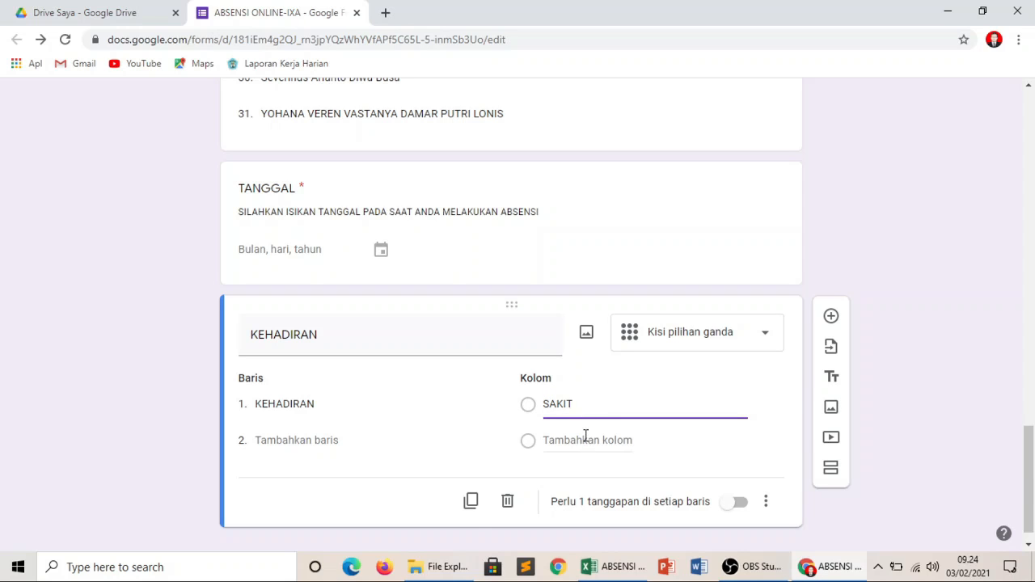
{"action": "left_click", "coordinate": [584, 437]}
{"action": "type", "text": "IJIN"}
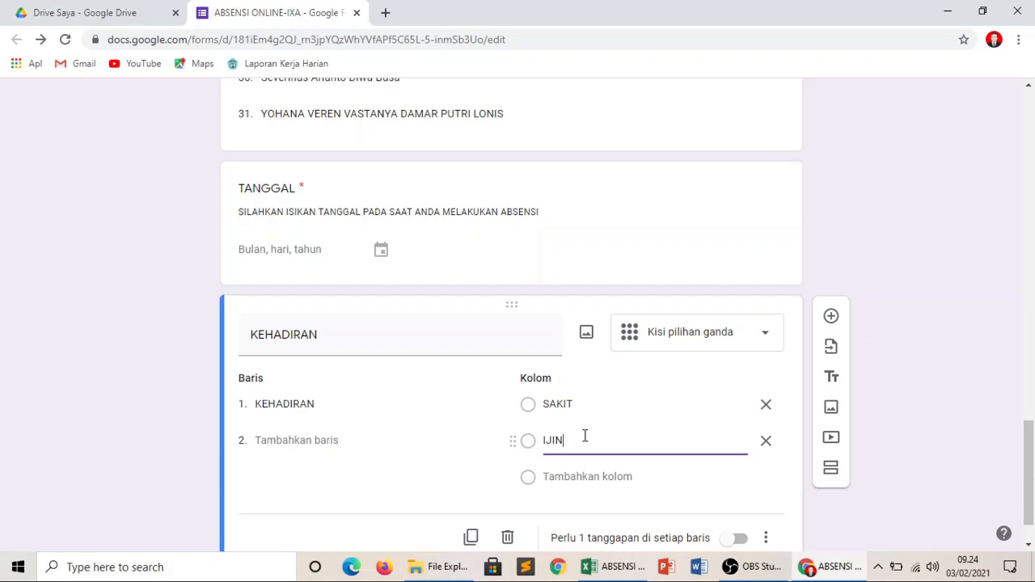
Set the KEHADIRAN grid's columns, in order, to HADIR, SAKIT, IJIN and ALPA
{"action": "left_click", "coordinate": [573, 403]}
{"action": "type", "text": "HADIR"}
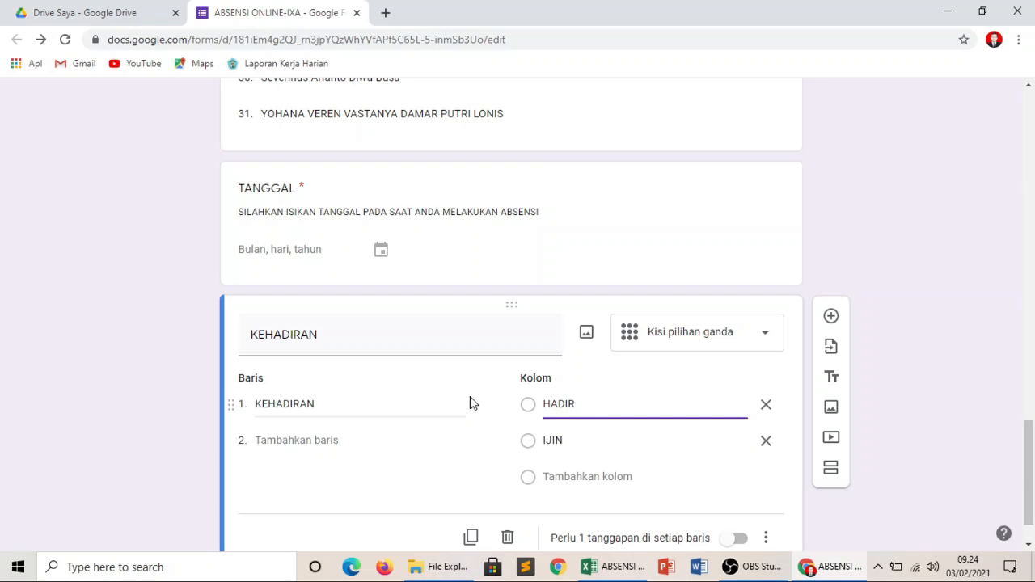
{"action": "left_click", "coordinate": [548, 440]}
{"action": "type", "text": "SAKIT"}
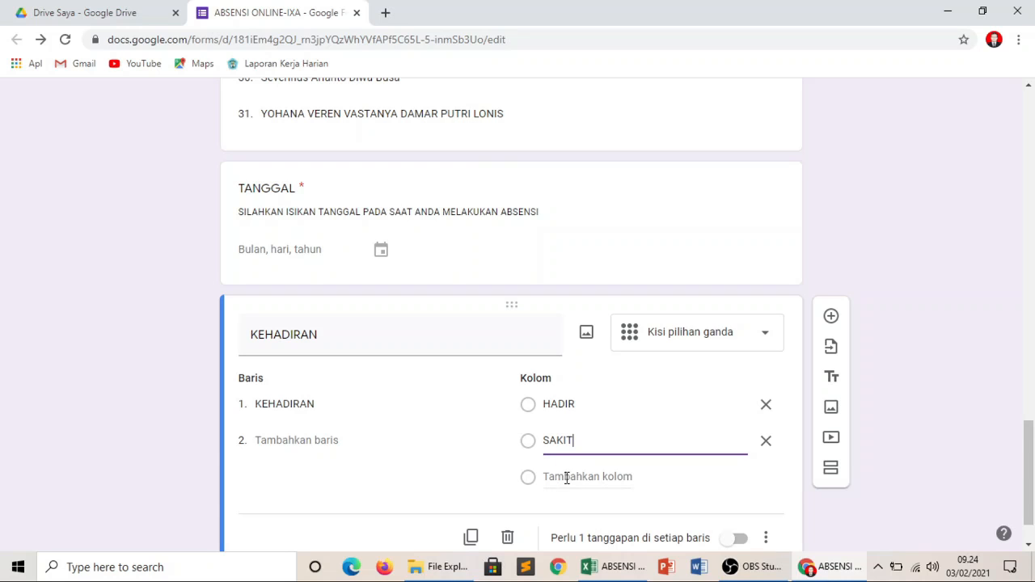
{"action": "left_click", "coordinate": [567, 477]}
{"action": "type", "text": "IJIN"}
{"action": "left_click", "coordinate": [578, 511]}
{"action": "type", "text": "ALPA"}
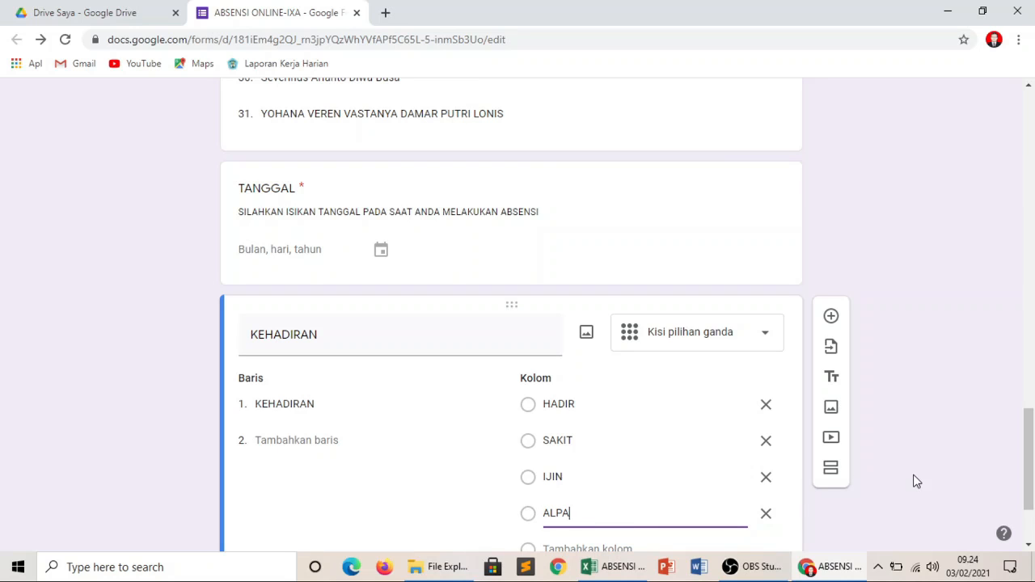
Require a response in each KEHADIRAN row and add the description "SILAHKAN PILIH SALAH SATU PILIHAN BERIKUT" to the question
{"action": "scroll", "coordinate": [1025, 432], "scroll_direction": "down", "scroll_amount": 3}
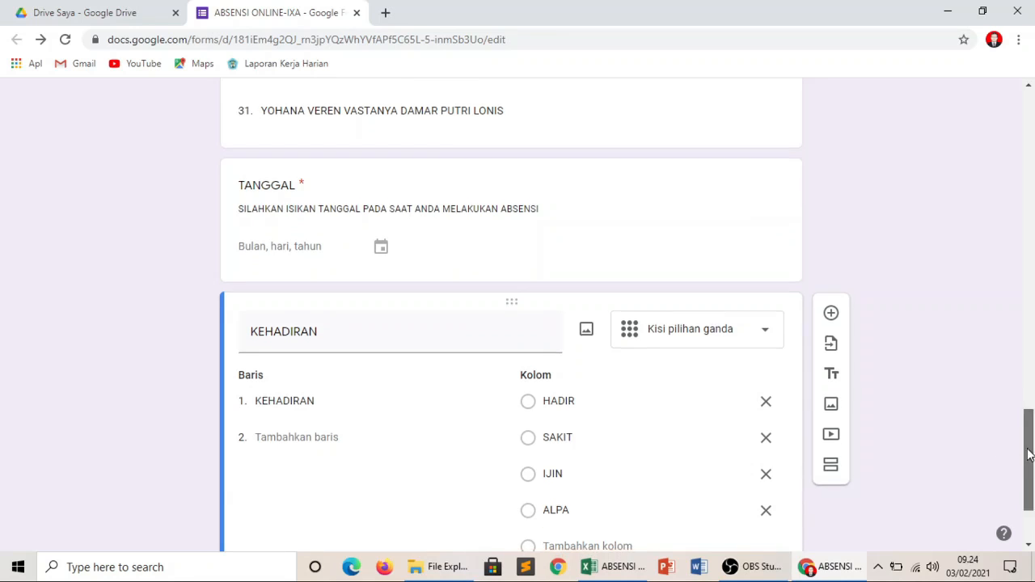
{"action": "left_click", "coordinate": [739, 481]}
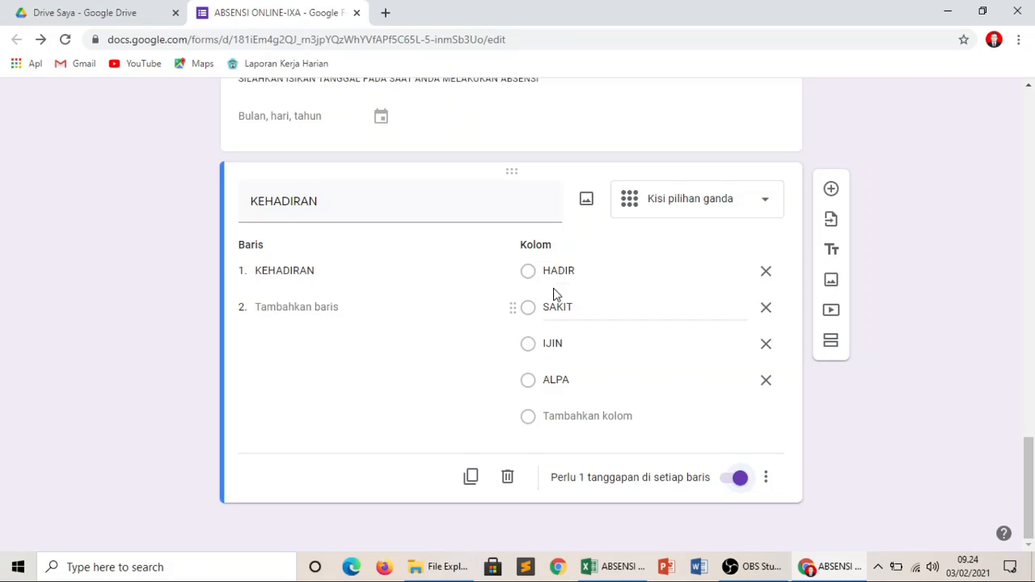
{"action": "left_click", "coordinate": [768, 479]}
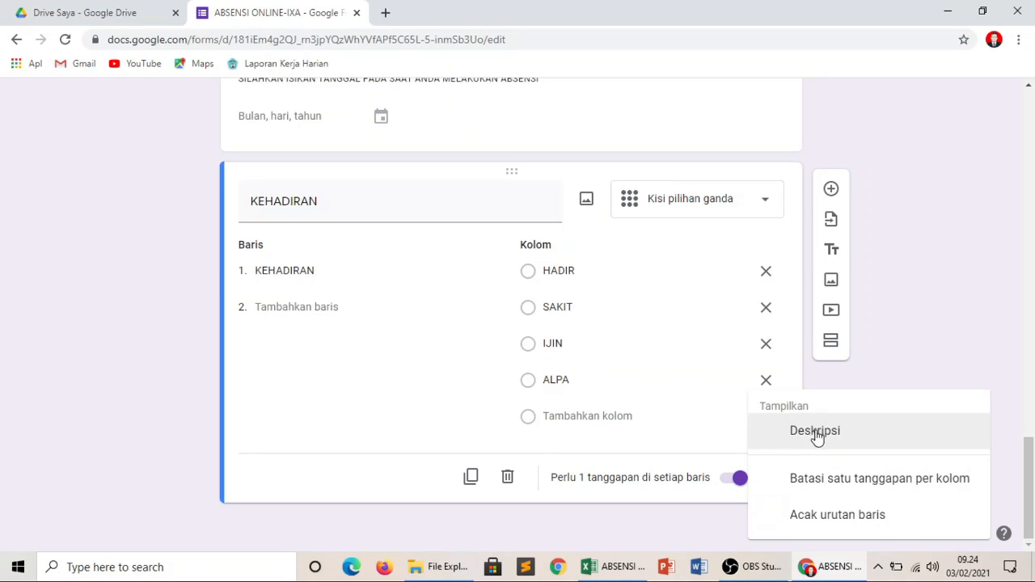
{"action": "left_click", "coordinate": [815, 431]}
{"action": "type", "text": "SILAHKAN PILIH SALAH SATU PILIHAN BERIKUT"}
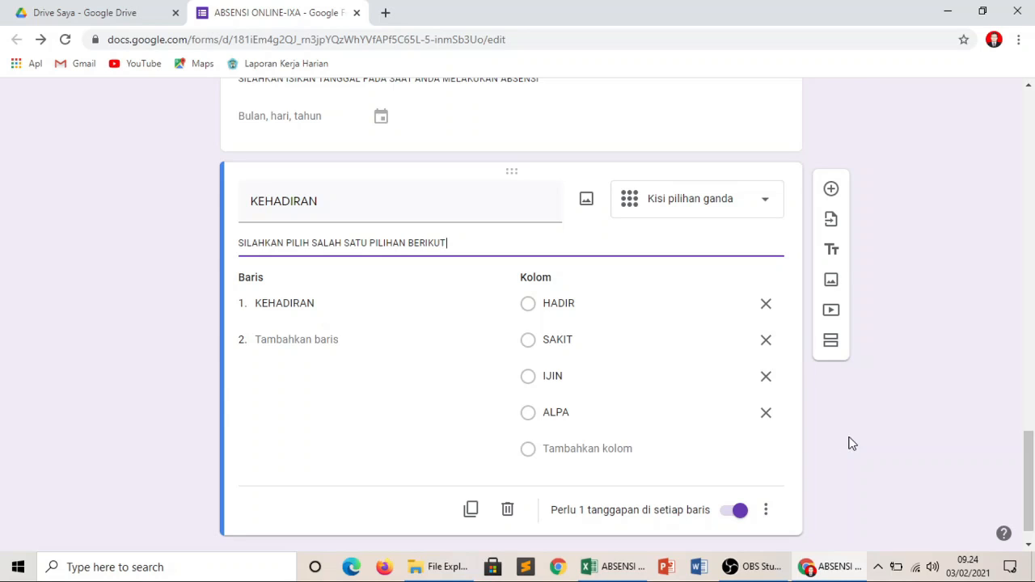
Insert the purple bubbles image from the Kantor dan Sekolah themes as the form's header, keeping the suggested colours and font
{"action": "left_click_drag", "start_coordinate": [1029, 484], "coordinate": [1028, 137]}
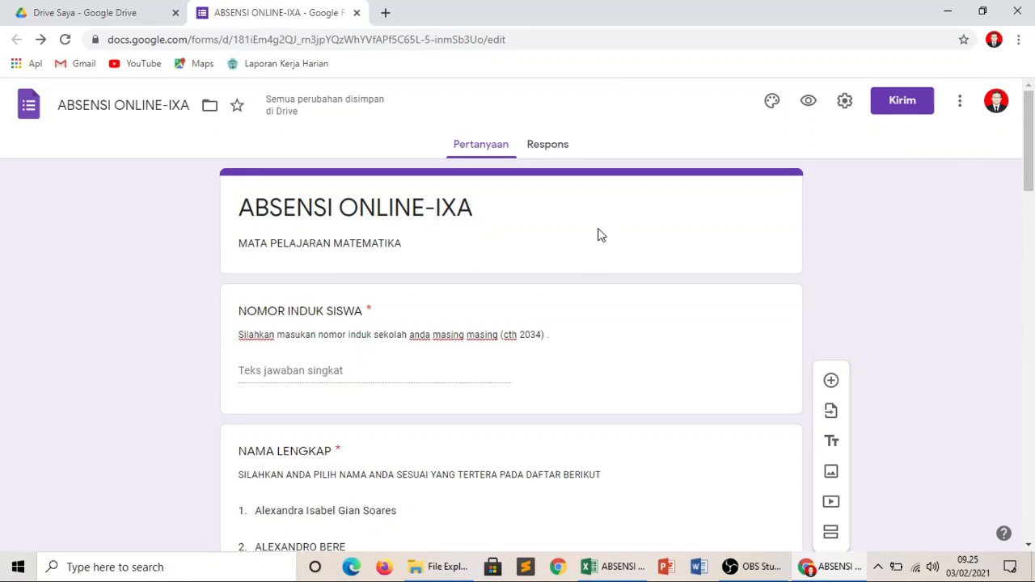
{"action": "left_click", "coordinate": [773, 110]}
{"action": "left_click", "coordinate": [772, 108]}
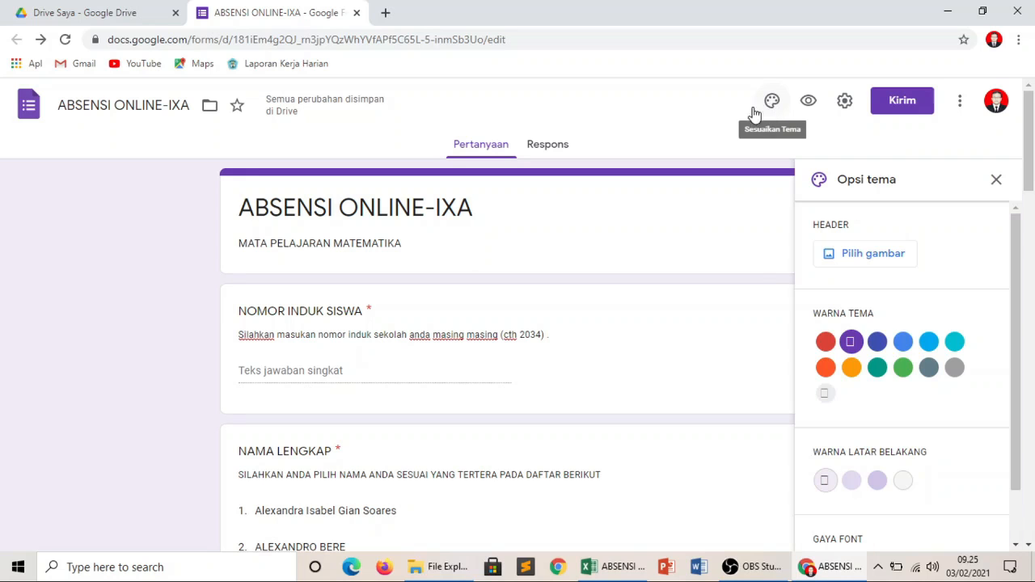
{"action": "left_click", "coordinate": [865, 263]}
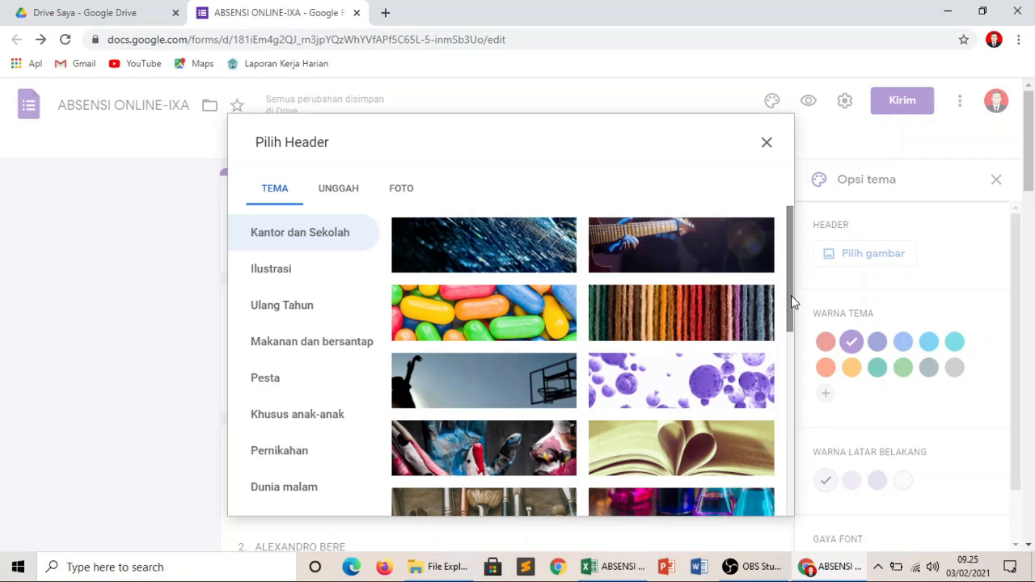
{"action": "left_click", "coordinate": [669, 393]}
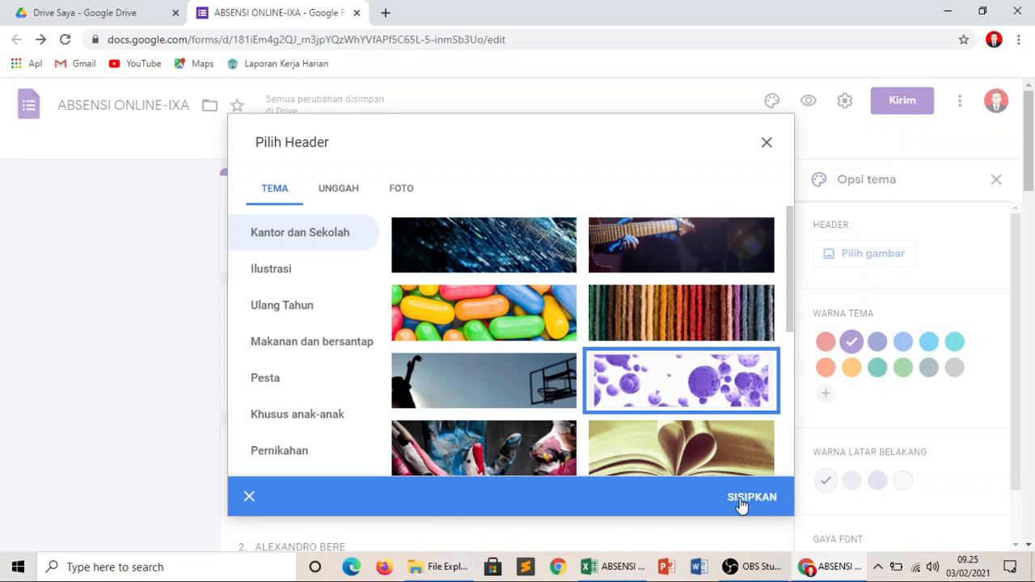
{"action": "left_click", "coordinate": [742, 505]}
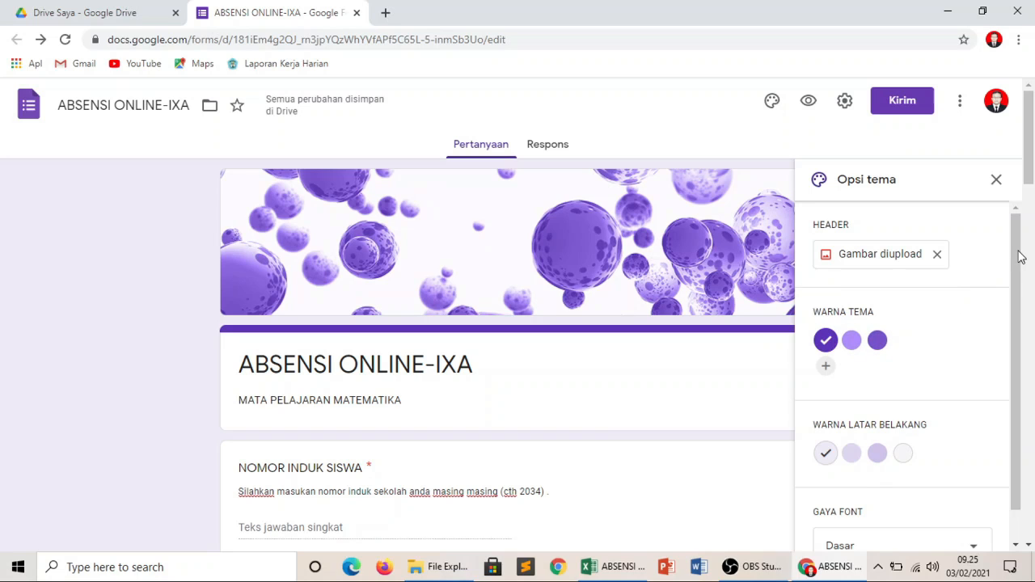
{"action": "scroll", "coordinate": [1006, 311], "scroll_direction": "down", "scroll_amount": 1}
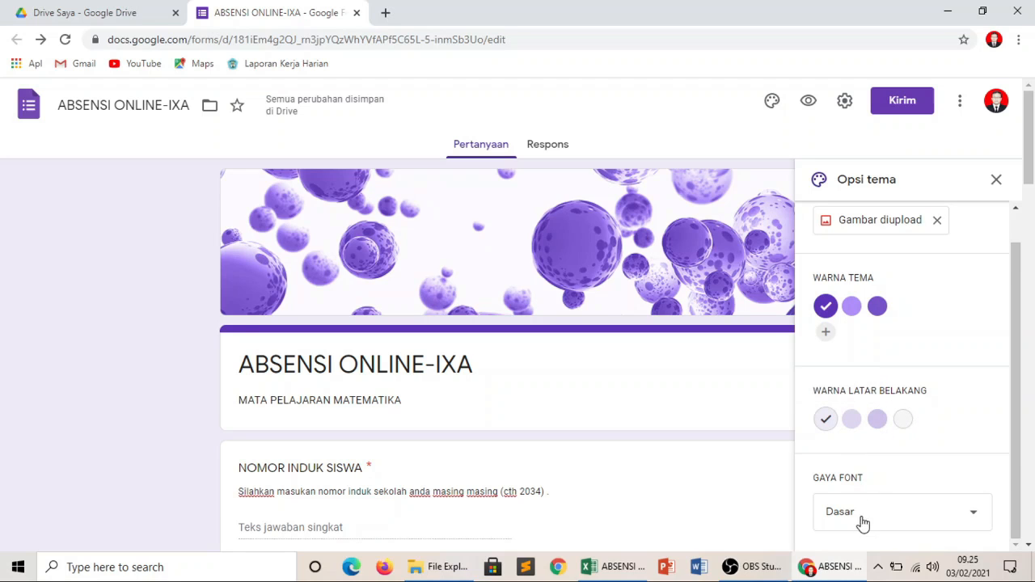
{"action": "left_click", "coordinate": [996, 185]}
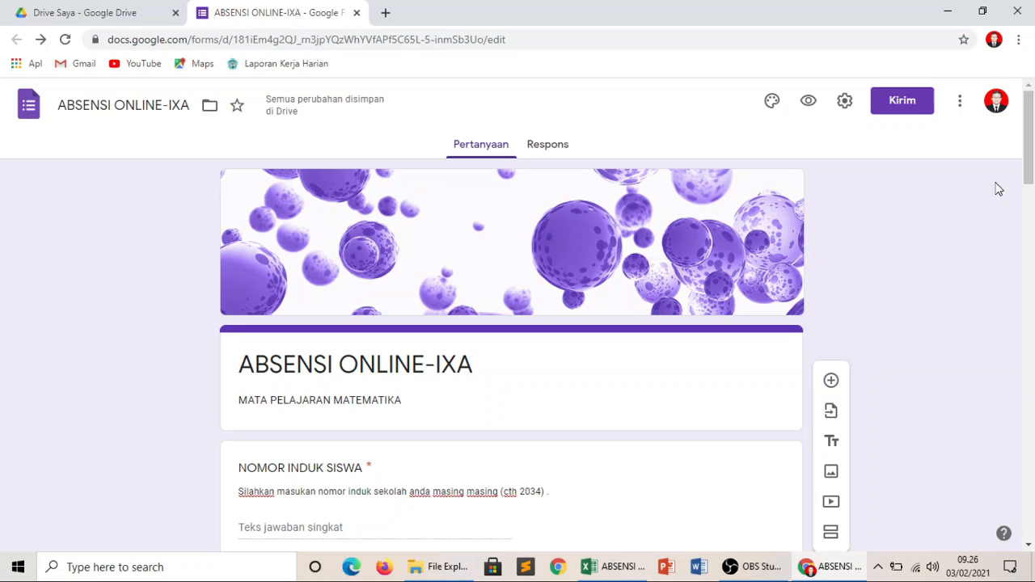
Preview the form as respondents see it, look through its questions and close the preview
{"action": "left_click_drag", "start_coordinate": [1030, 186], "coordinate": [1030, 81]}
{"action": "left_click", "coordinate": [808, 106]}
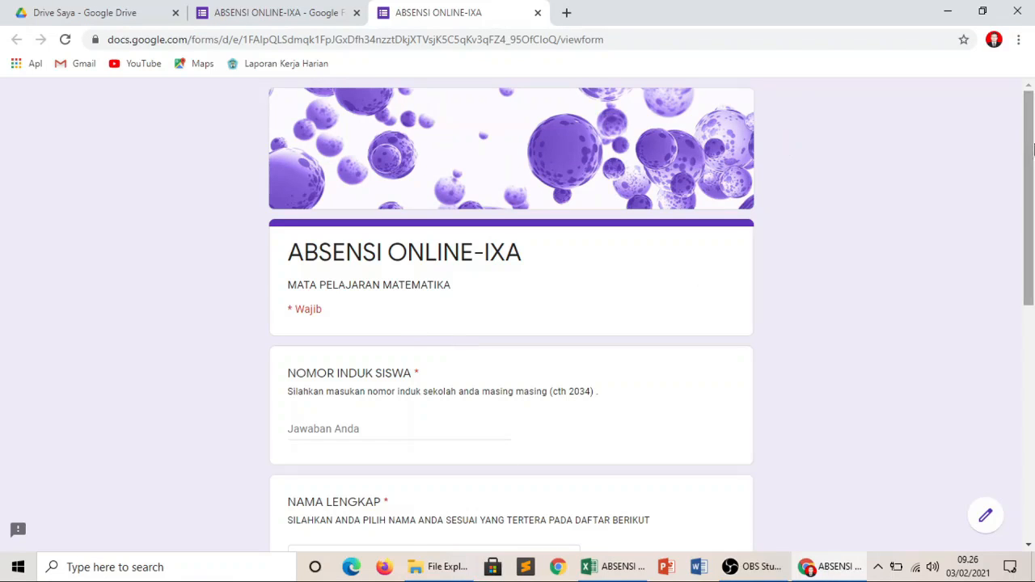
{"action": "left_click_drag", "start_coordinate": [1028, 144], "coordinate": [970, 90]}
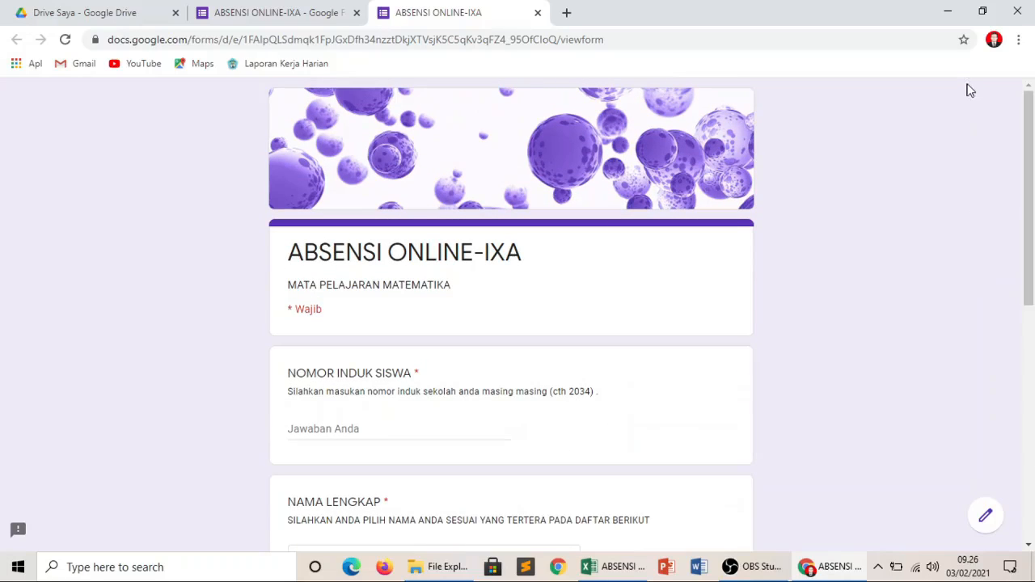
{"action": "left_click", "coordinate": [537, 12]}
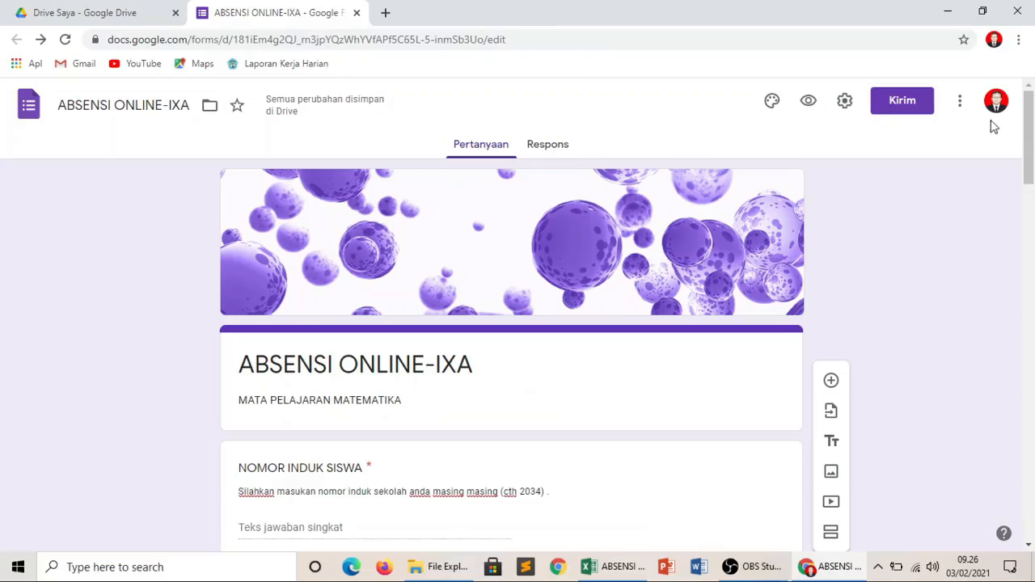
Create a new response spreadsheet for the form named "ABSENSI ONLINE-IXA"
{"action": "left_click", "coordinate": [547, 150]}
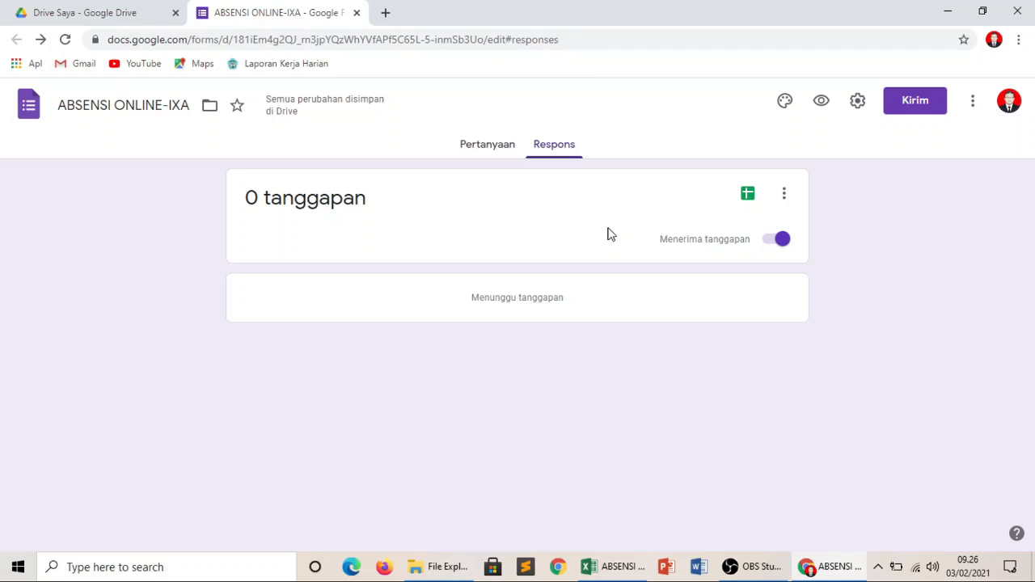
{"action": "left_click", "coordinate": [746, 194]}
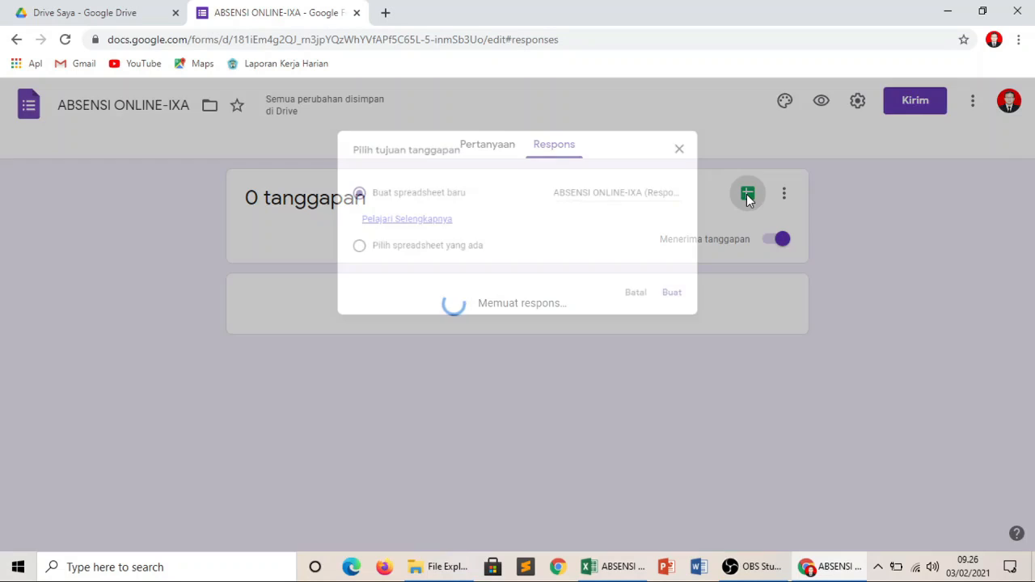
{"action": "left_click", "coordinate": [670, 188]}
{"action": "left_click_drag", "start_coordinate": [668, 187], "coordinate": [756, 198]}
{"action": "key", "text": "BackSpace"}
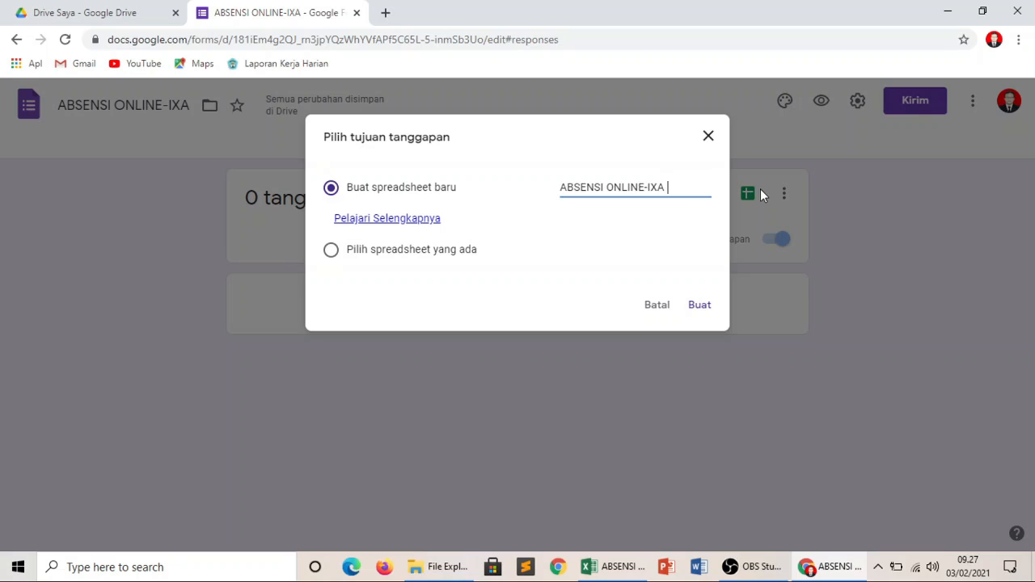
{"action": "left_click", "coordinate": [700, 307]}
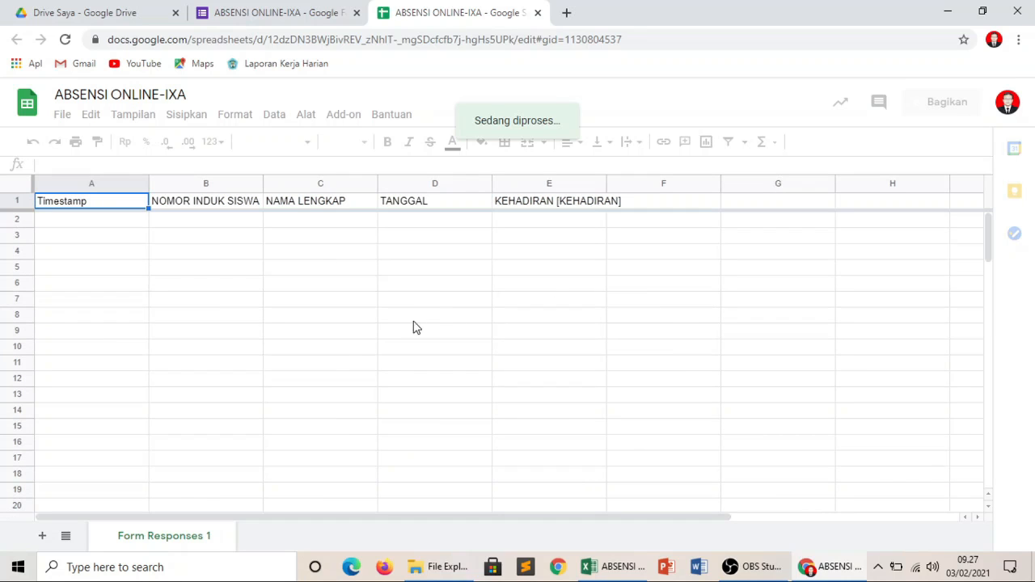
Add a second sheet to the response spreadsheet and rename it "REKAP ABSENSI-IXA"
{"action": "left_click", "coordinate": [43, 537]}
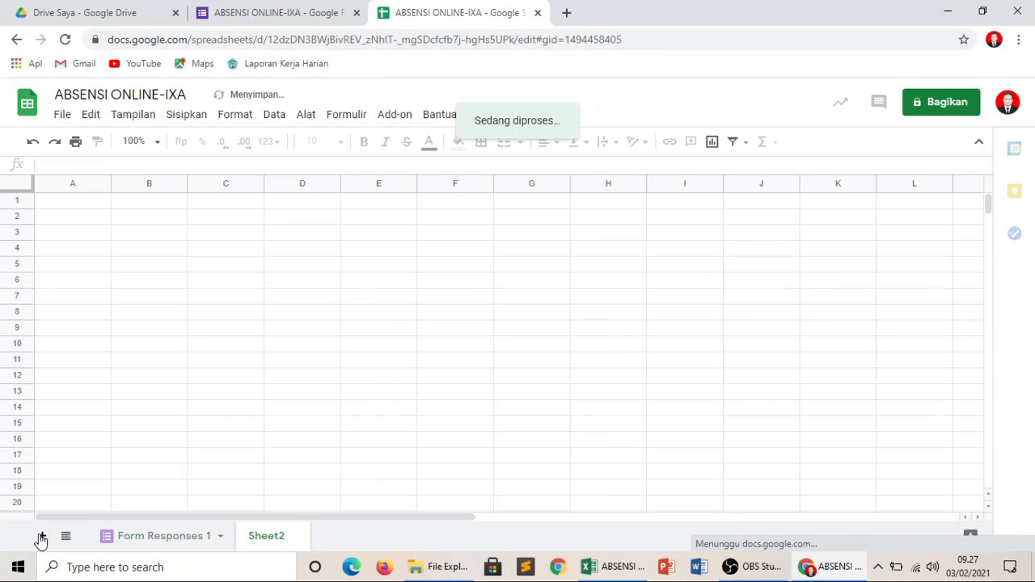
{"action": "right_click", "coordinate": [269, 540]}
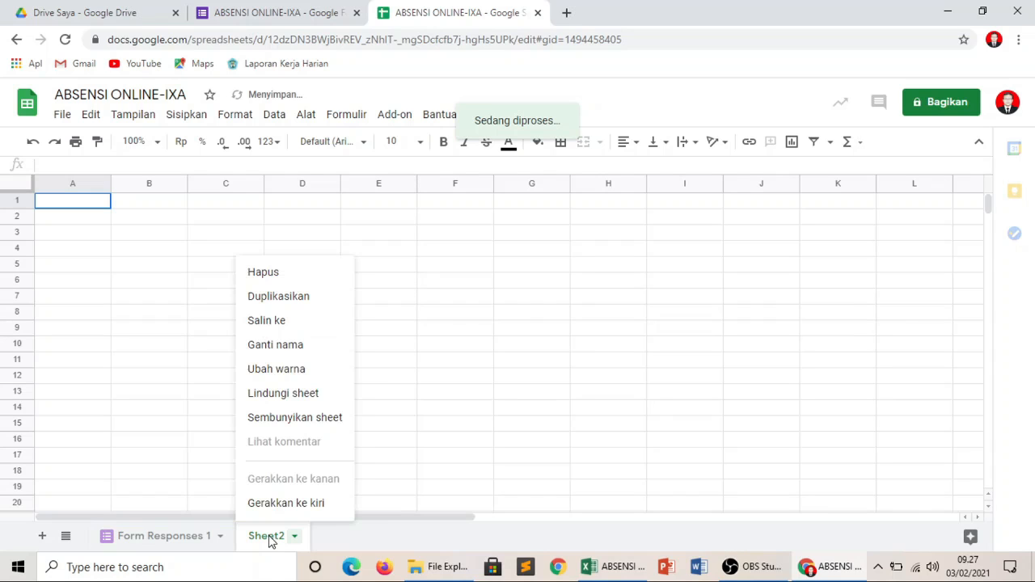
{"action": "left_click", "coordinate": [291, 348]}
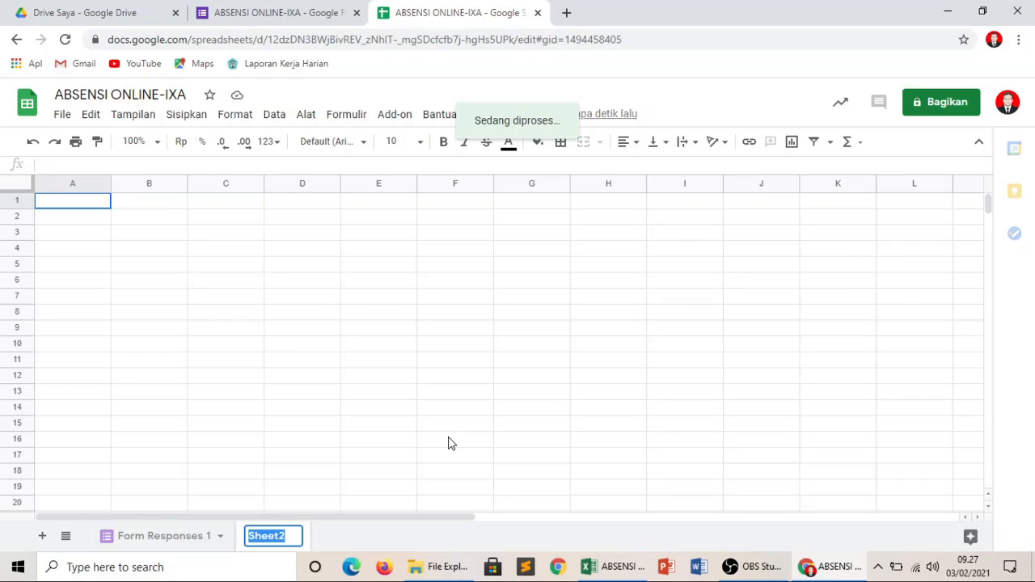
{"action": "type", "text": "REKAP"}
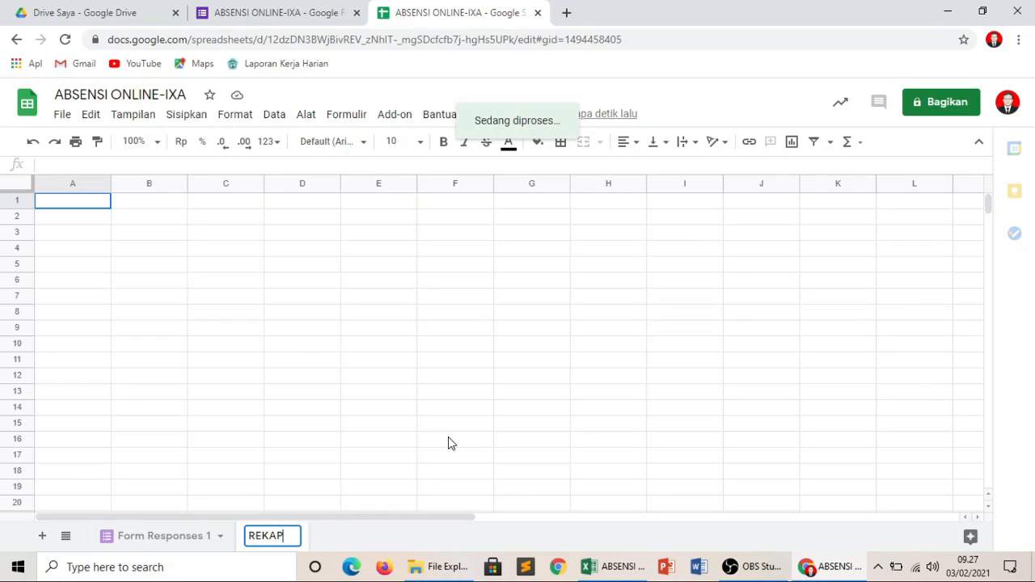
{"action": "type", "text": " ABSEN"}
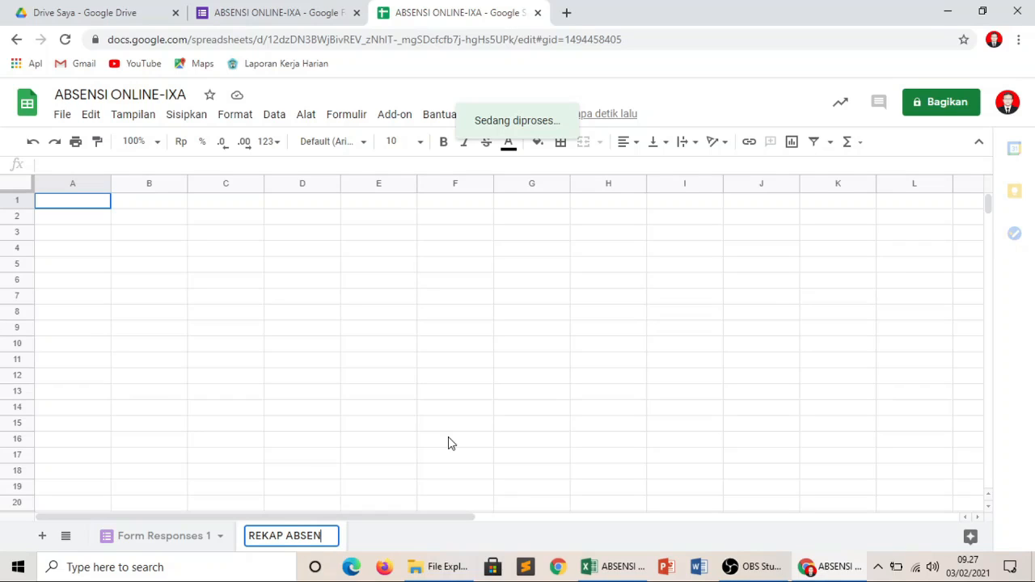
{"action": "type", "text": "SI-IXA"}
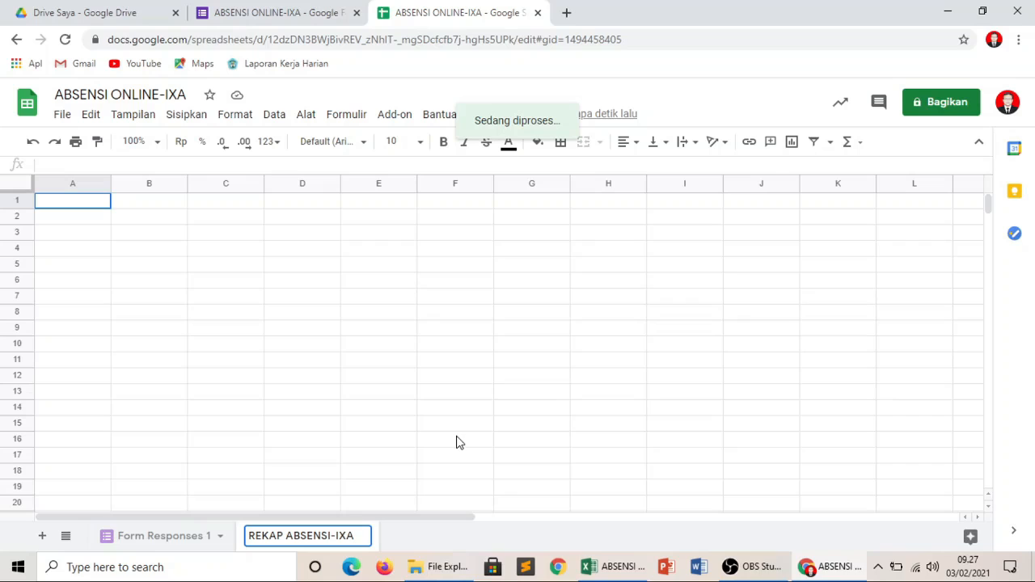
{"action": "key", "text": "Return"}
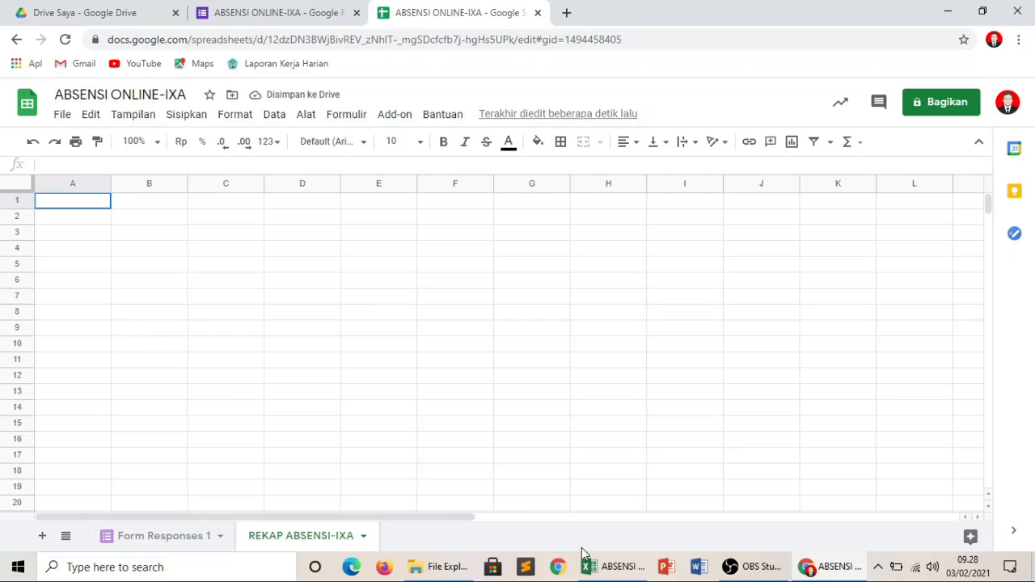
Copy the whole attendance table from the Excel workbook ABSENSI SISWA 9-A and paste it at A1 of the REKAP ABSENSI-IXA sheet
{"action": "left_click", "coordinate": [613, 568]}
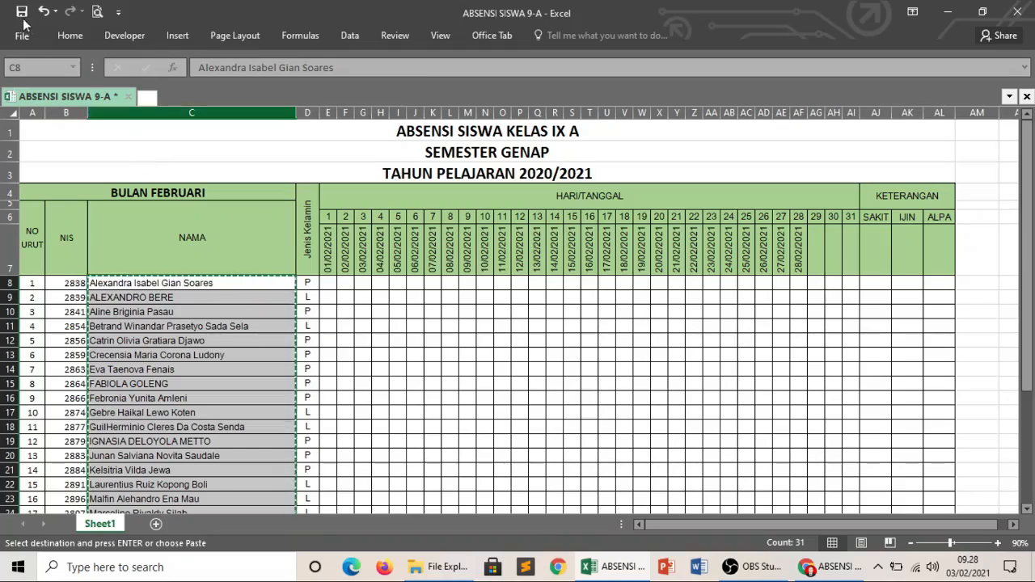
{"action": "left_click_drag", "start_coordinate": [256, 129], "coordinate": [236, 474]}
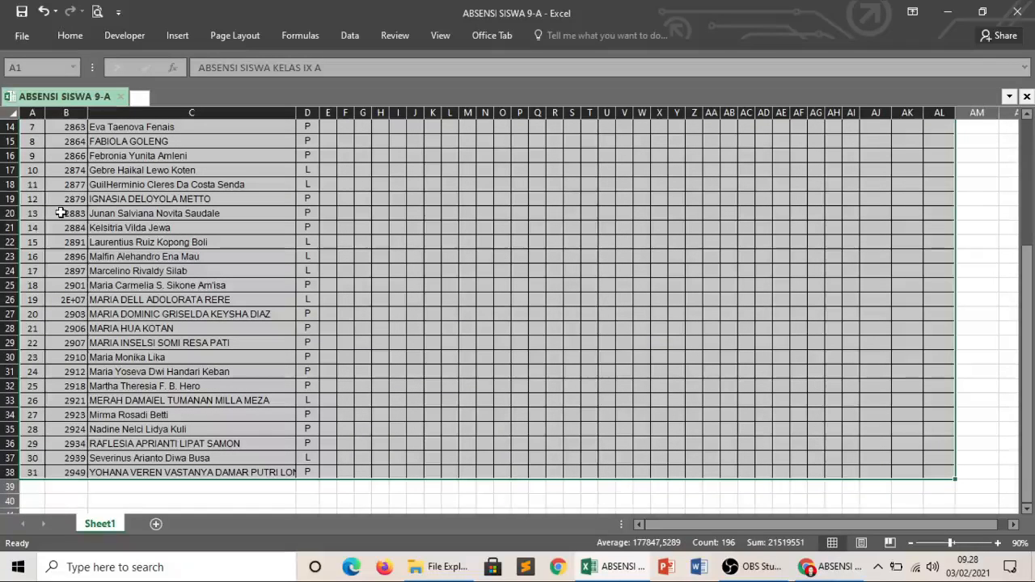
{"action": "right_click", "coordinate": [62, 214]}
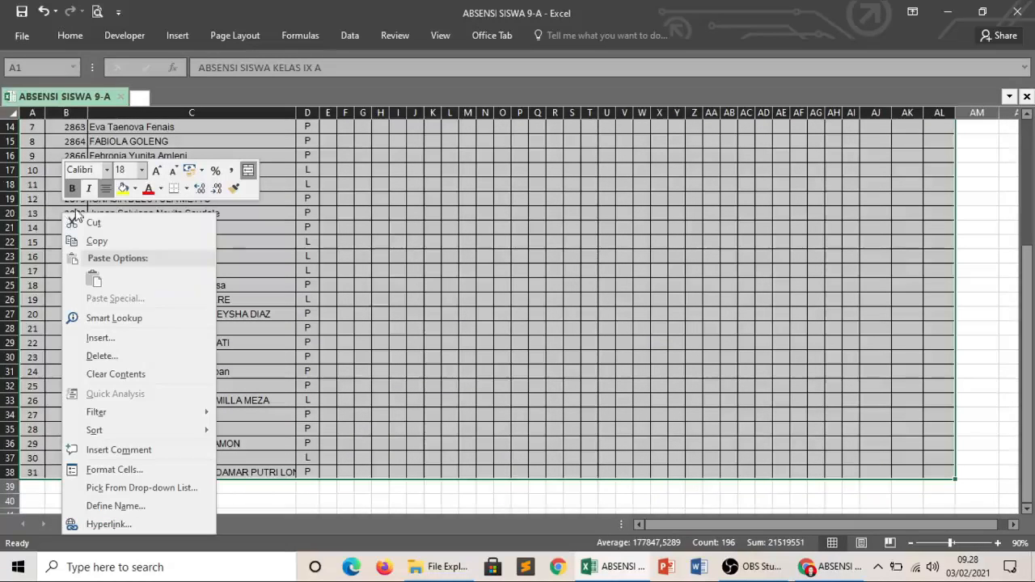
{"action": "left_click", "coordinate": [96, 241]}
{"action": "scroll", "coordinate": [408, 428], "scroll_direction": "up", "scroll_amount": 5}
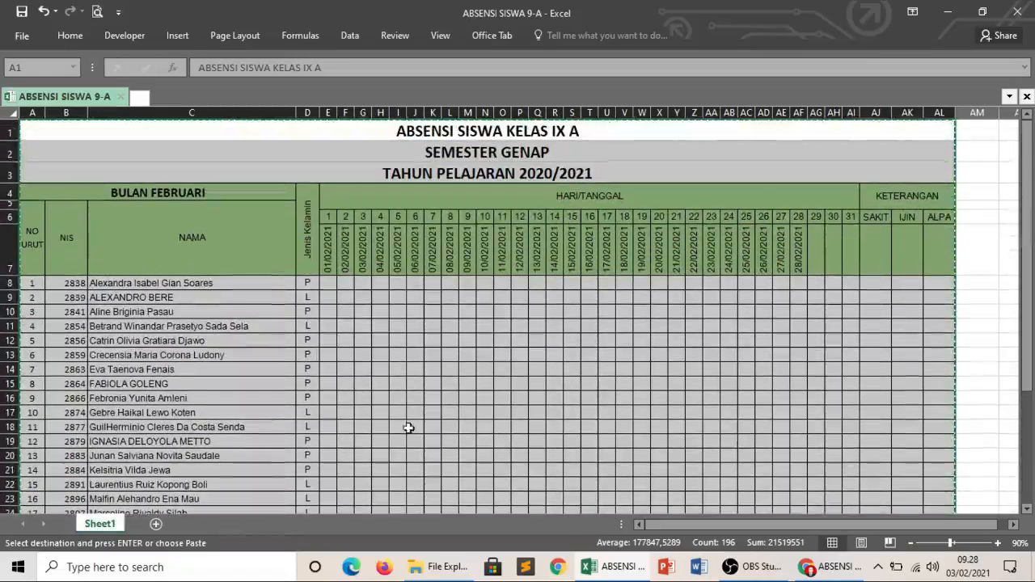
{"action": "left_click", "coordinate": [828, 569]}
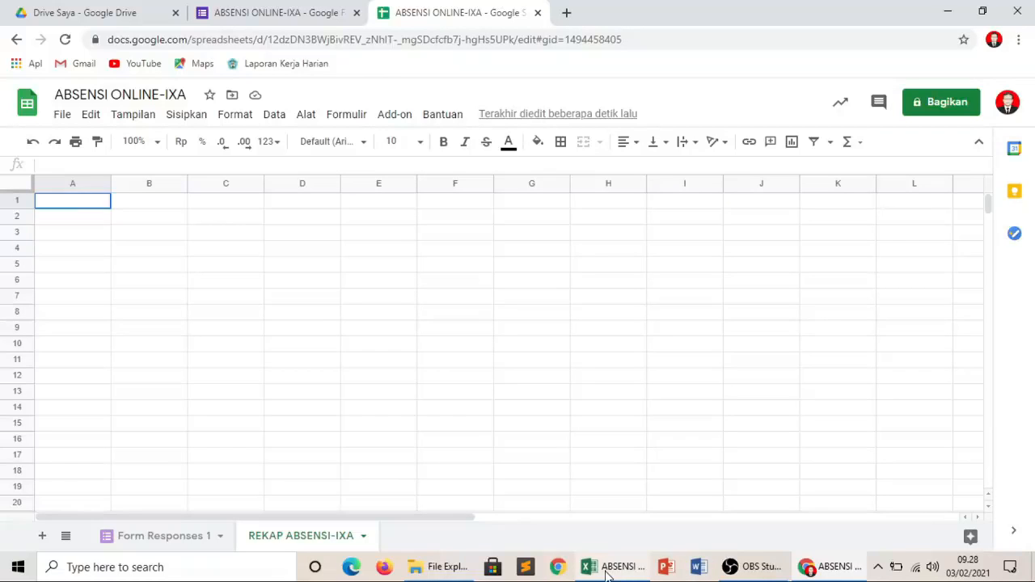
{"action": "mouse_move", "coordinate": [607, 571]}
{"action": "key", "text": "ctrl+v"}
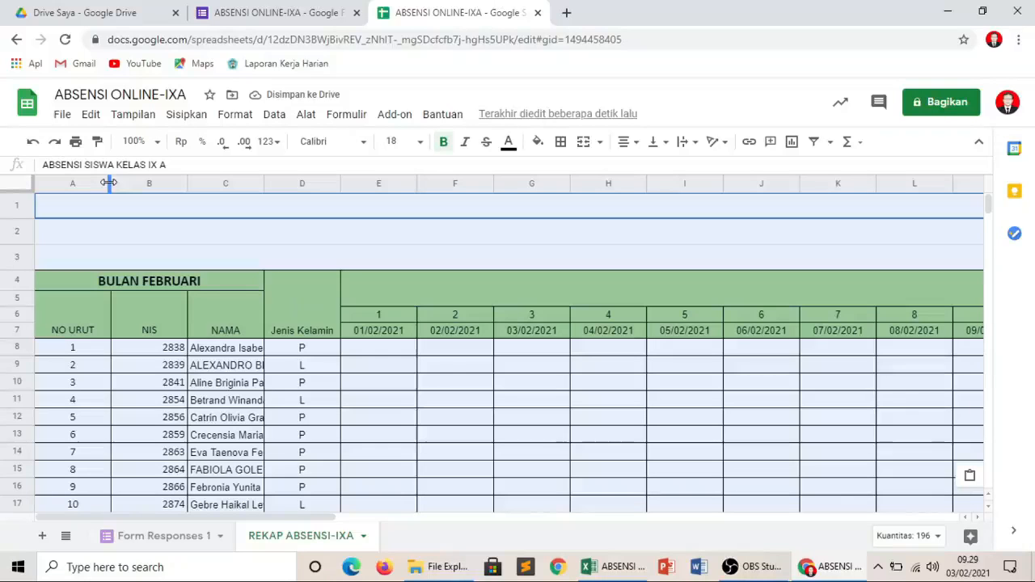
Narrow the NO URUT and NIS columns and widen the NAMA column to fit the students' full names
{"action": "left_click_drag", "start_coordinate": [89, 179], "coordinate": [58, 170]}
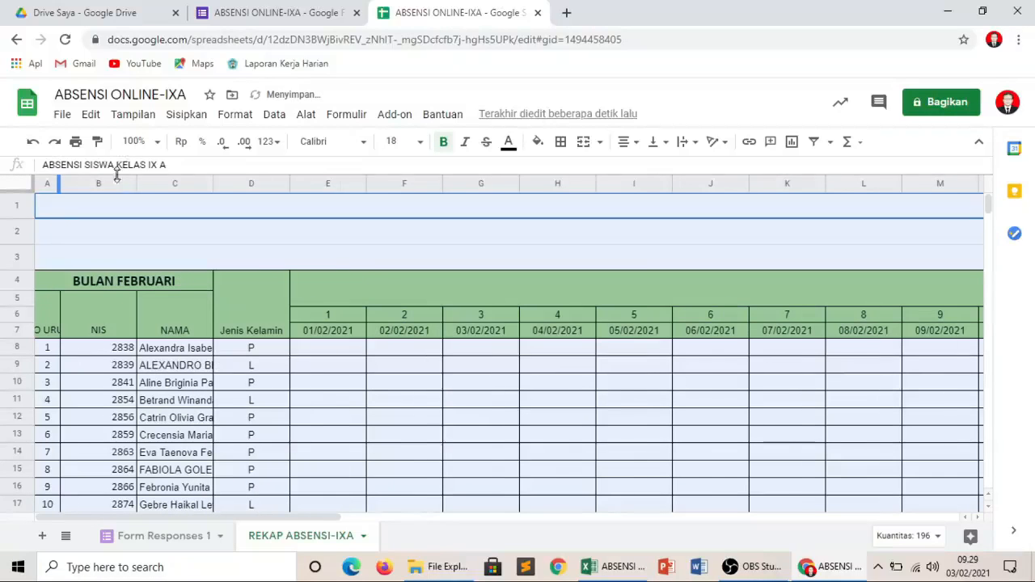
{"action": "left_click_drag", "start_coordinate": [136, 178], "coordinate": [107, 178]}
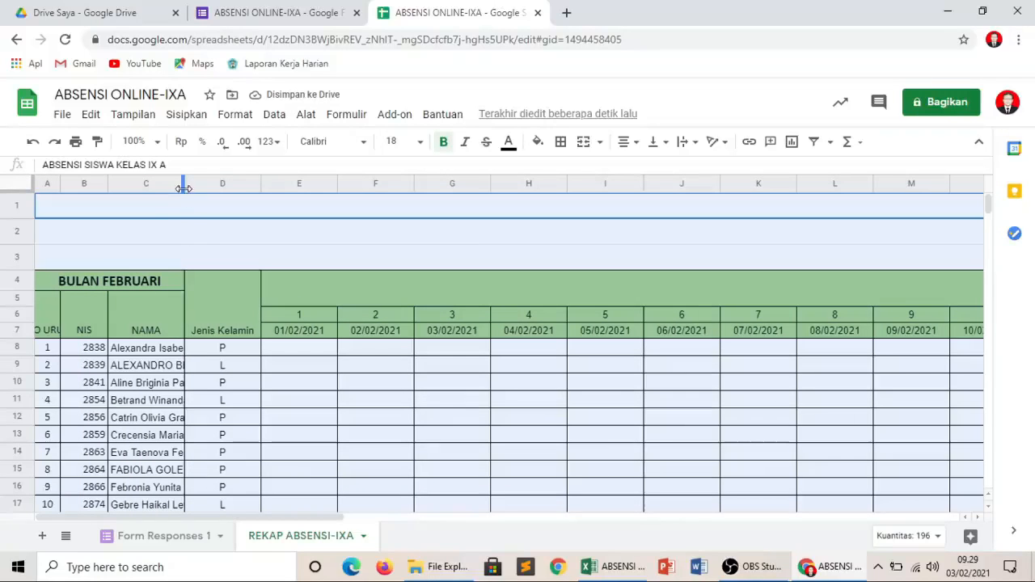
{"action": "left_click_drag", "start_coordinate": [192, 189], "coordinate": [269, 224]}
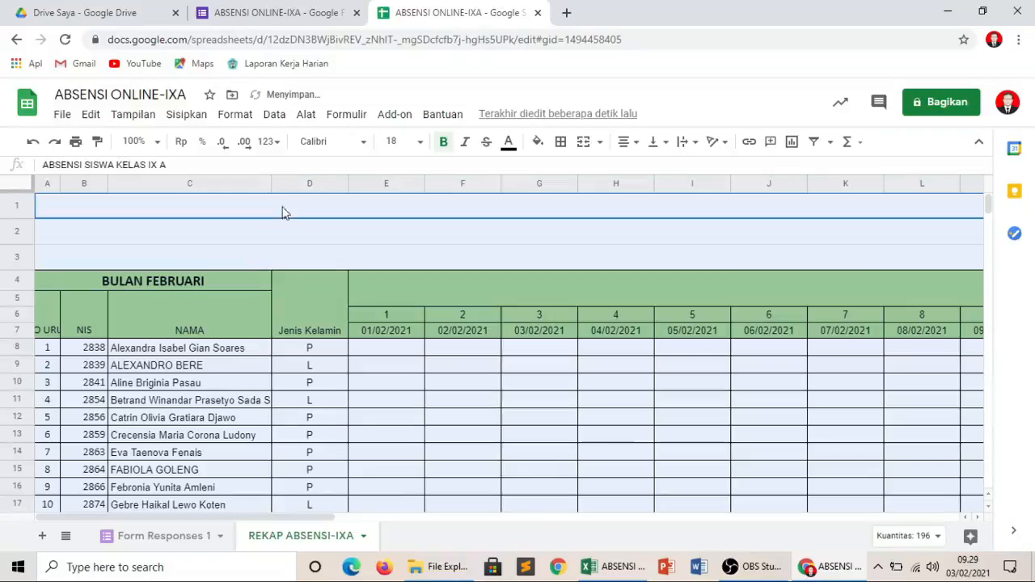
{"action": "left_click_drag", "start_coordinate": [271, 188], "coordinate": [302, 218]}
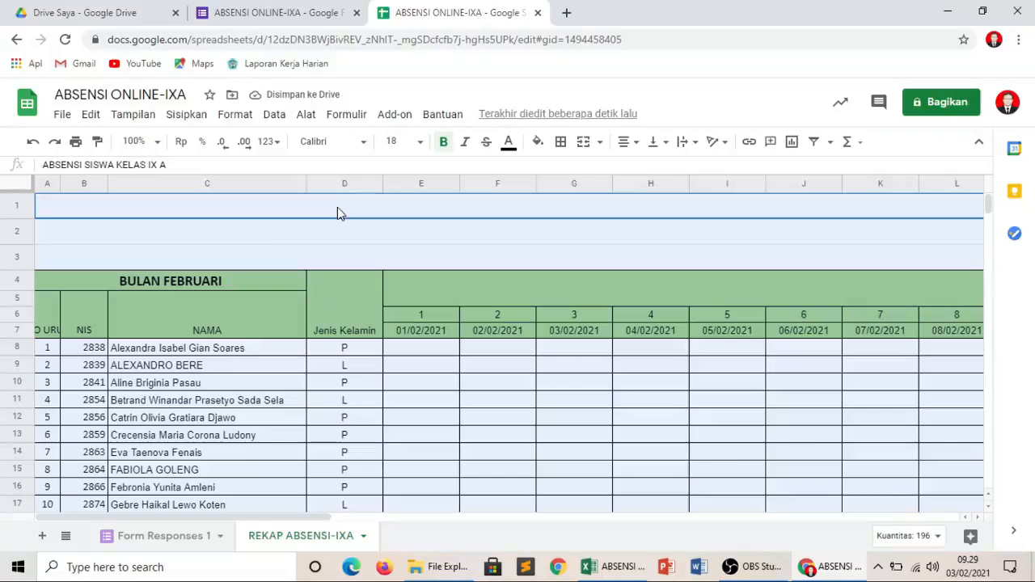
Narrow columns D through AL to an equal small width and increase the height of row 7 for upright dates
{"action": "left_click_drag", "start_coordinate": [340, 185], "coordinate": [919, 206]}
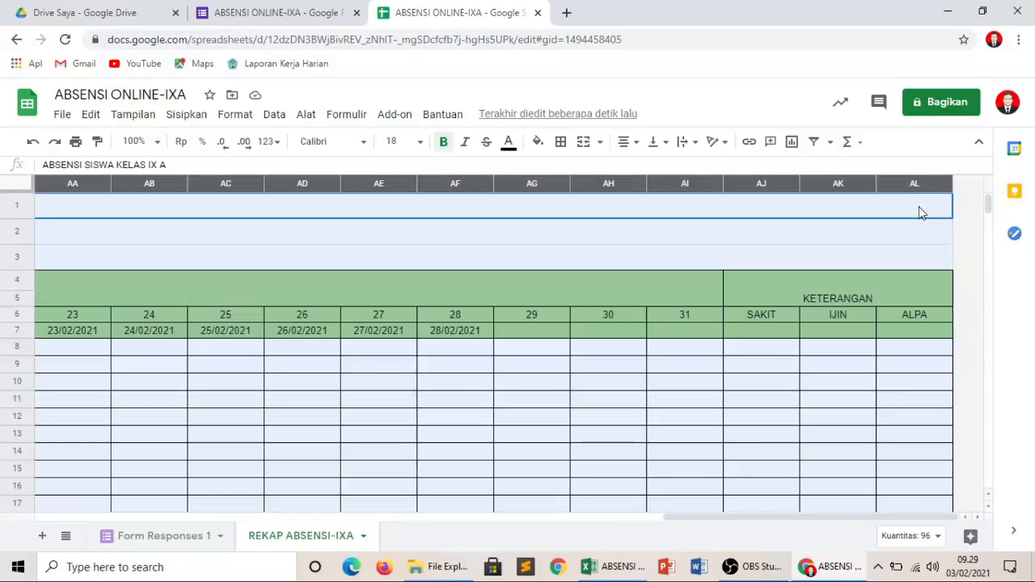
{"action": "left_click_drag", "start_coordinate": [799, 186], "coordinate": [752, 179]}
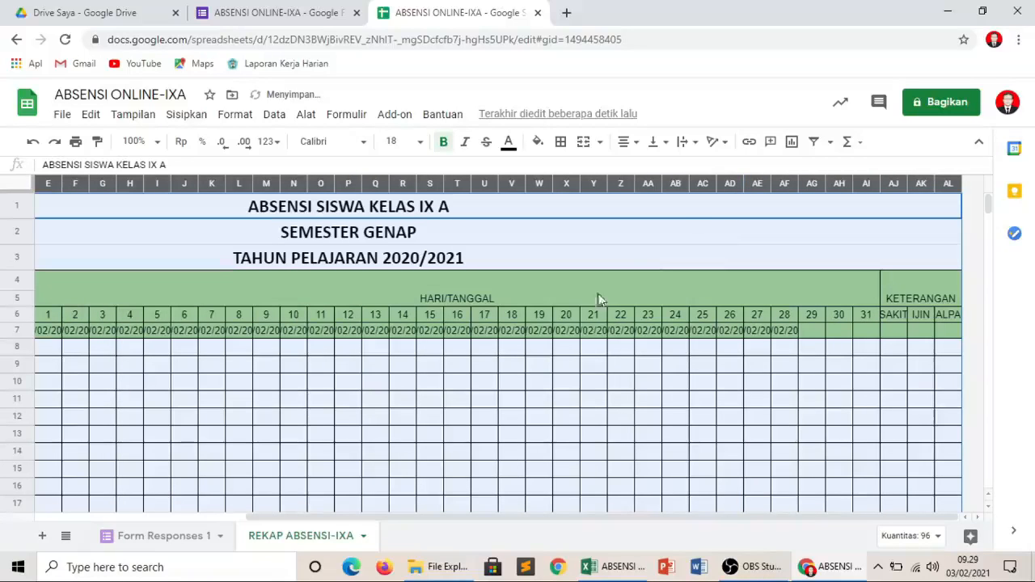
{"action": "left_click_drag", "start_coordinate": [688, 519], "coordinate": [723, 501]}
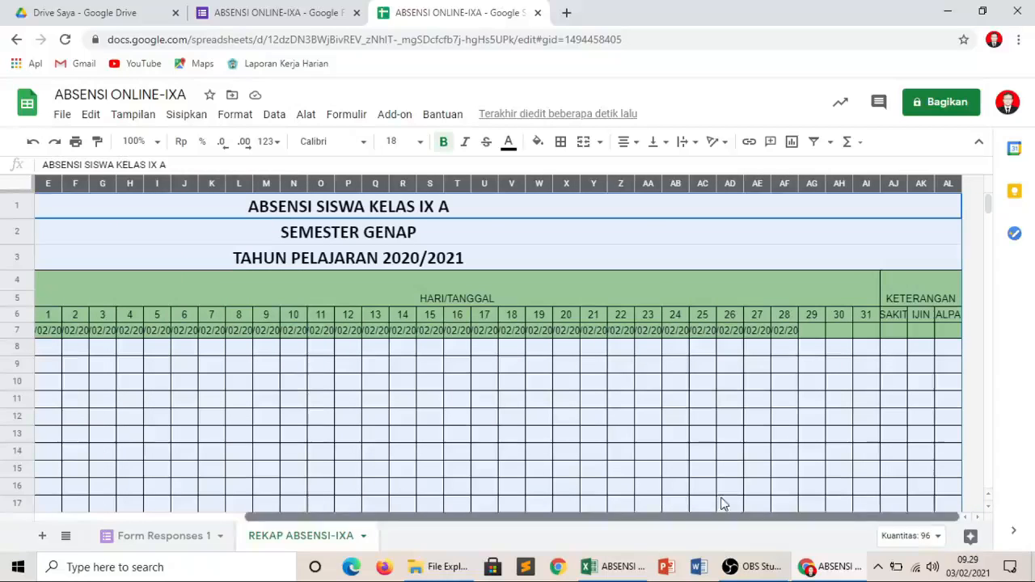
{"action": "left_click_drag", "start_coordinate": [496, 183], "coordinate": [490, 182]}
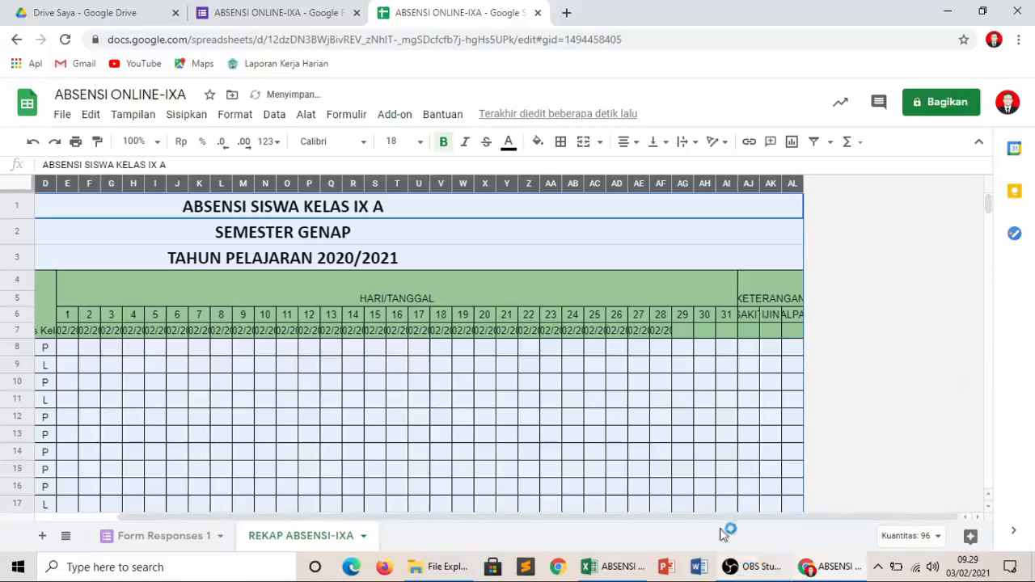
{"action": "left_click_drag", "start_coordinate": [700, 518], "coordinate": [491, 551]}
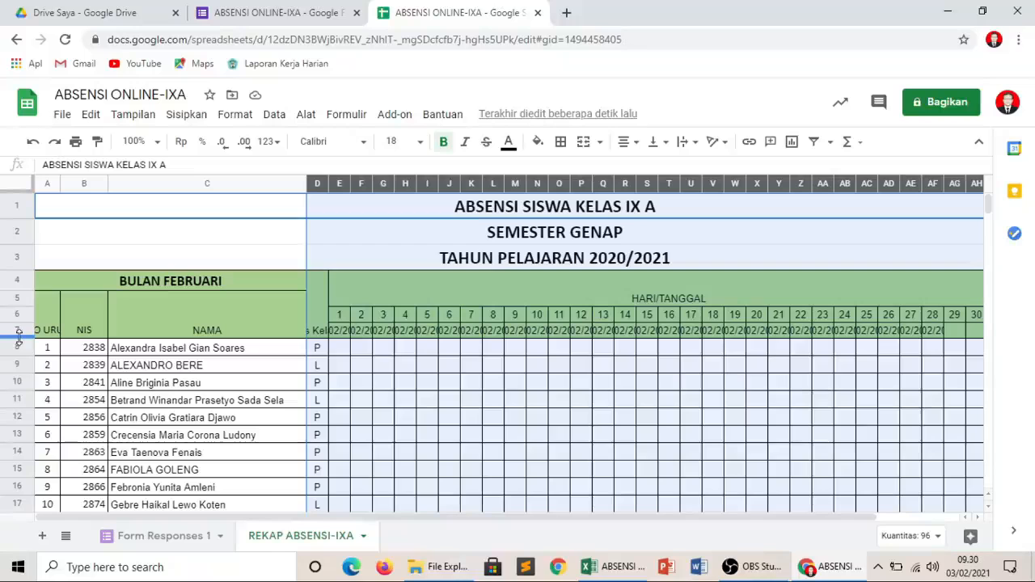
{"action": "left_click_drag", "start_coordinate": [17, 336], "coordinate": [4, 387]}
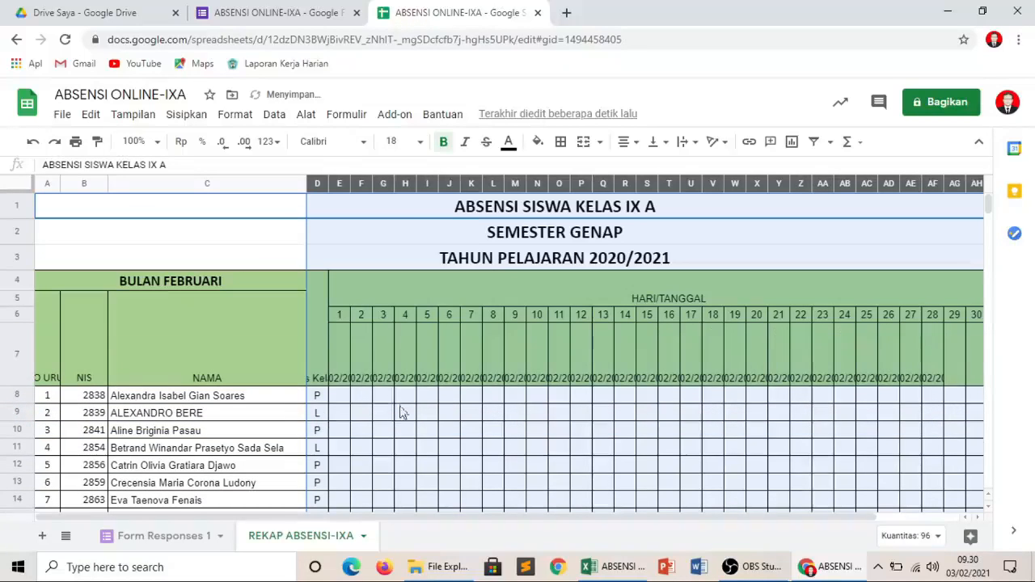
Rotate the text of the date headings in E7:AL7 upward and center it vertically in the cells
{"action": "left_click", "coordinate": [341, 363]}
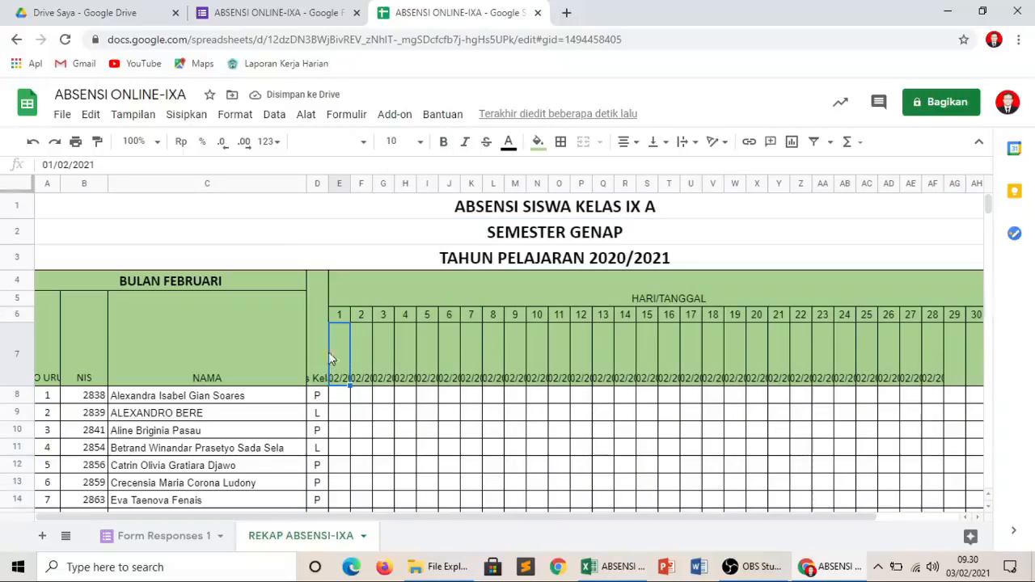
{"action": "left_click_drag", "start_coordinate": [314, 342], "coordinate": [442, 350]}
{"action": "left_click", "coordinate": [337, 346]}
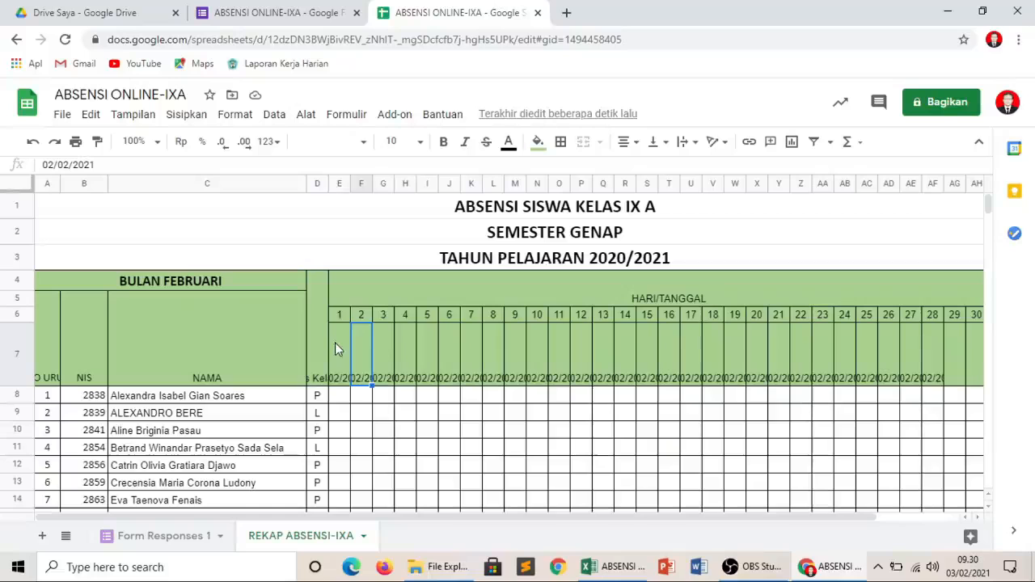
{"action": "left_click_drag", "start_coordinate": [514, 350], "coordinate": [1015, 350]}
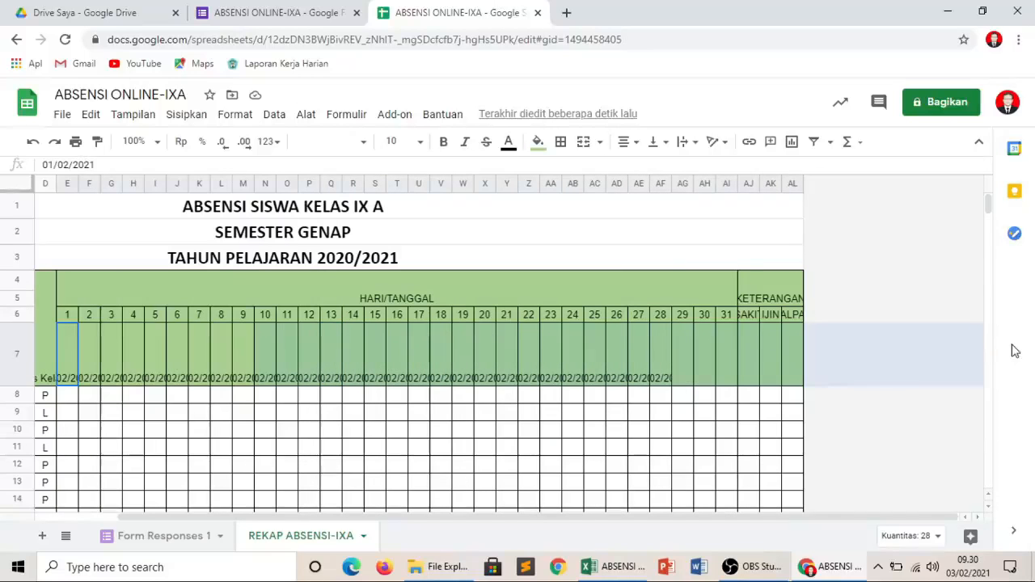
{"action": "mouse_move", "coordinate": [781, 375]}
{"action": "left_mouse_down"}
{"action": "mouse_move", "coordinate": [739, 367]}
{"action": "mouse_move", "coordinate": [786, 366]}
{"action": "left_mouse_up"}
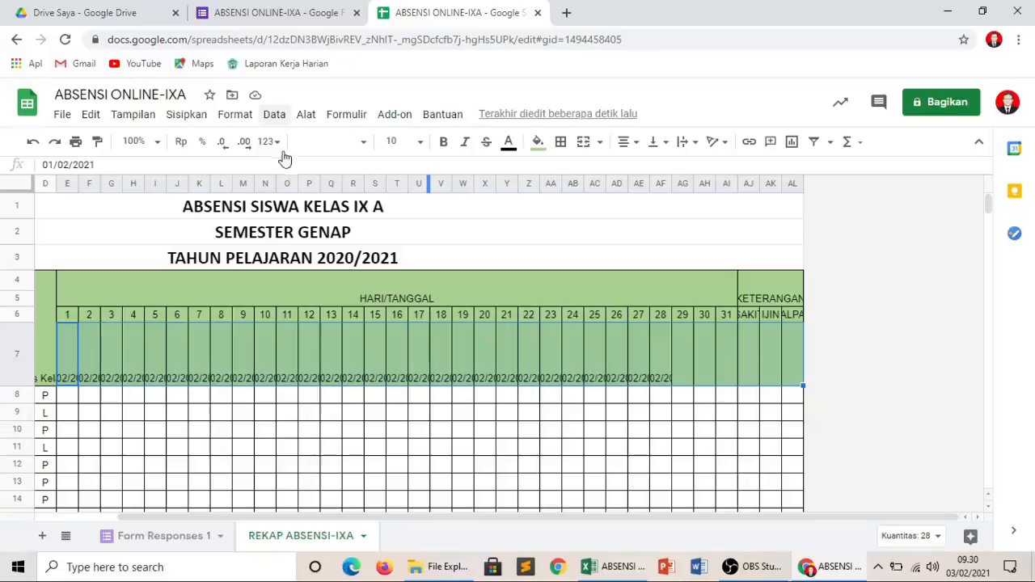
{"action": "left_click", "coordinate": [234, 116]}
{"action": "mouse_move", "coordinate": [293, 439]}
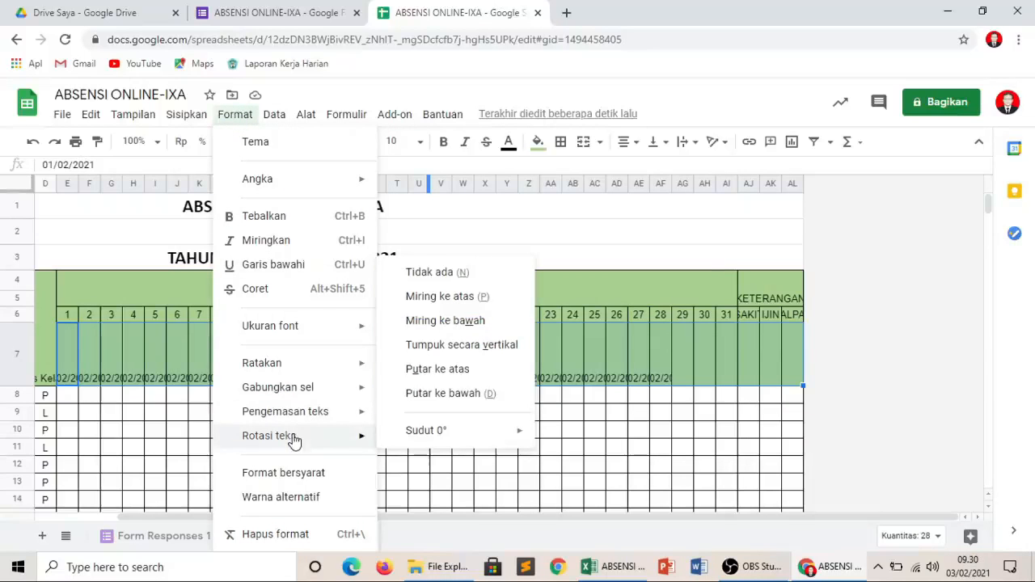
{"action": "left_click", "coordinate": [434, 371]}
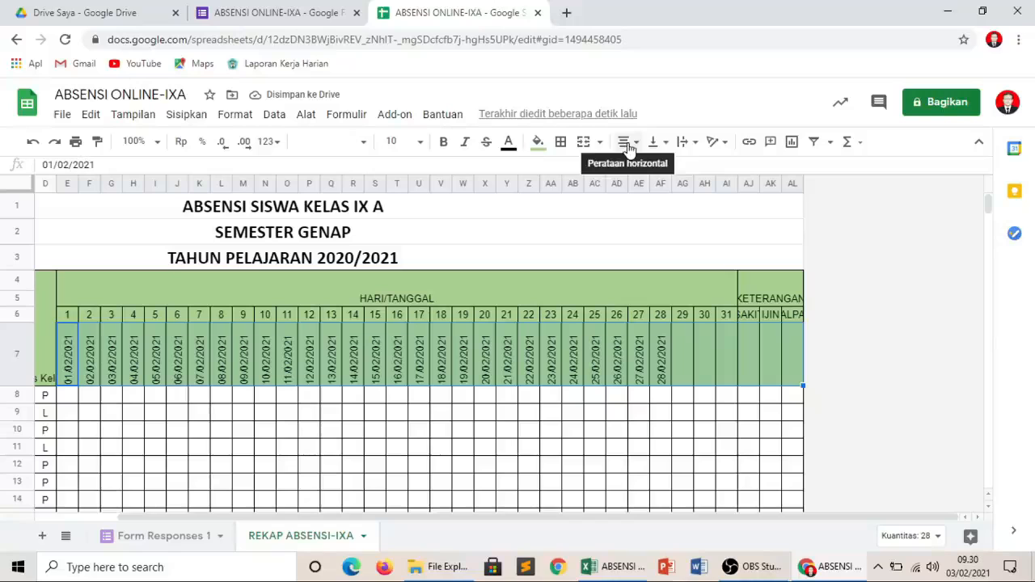
{"action": "left_click", "coordinate": [660, 144]}
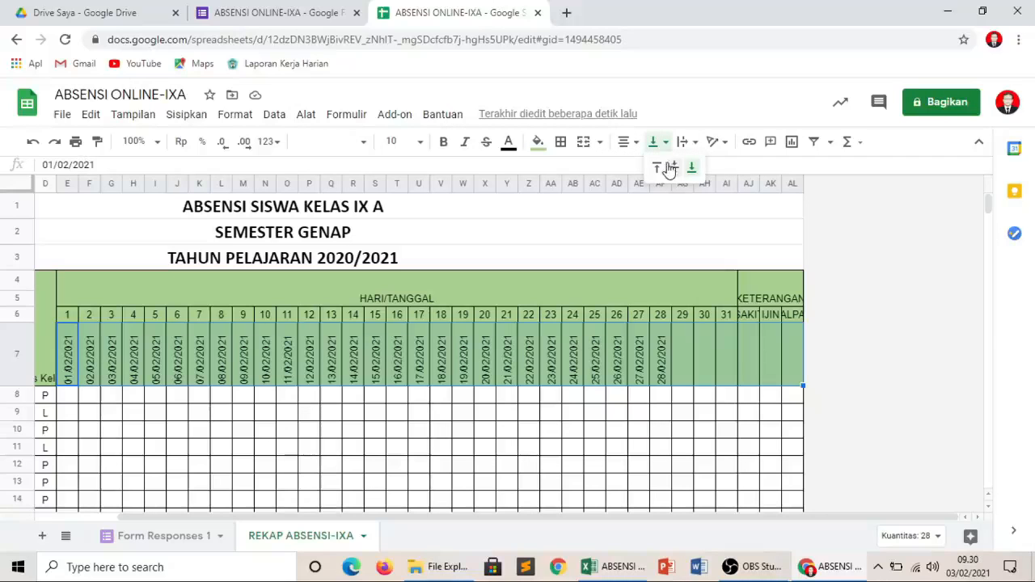
{"action": "left_click", "coordinate": [673, 170]}
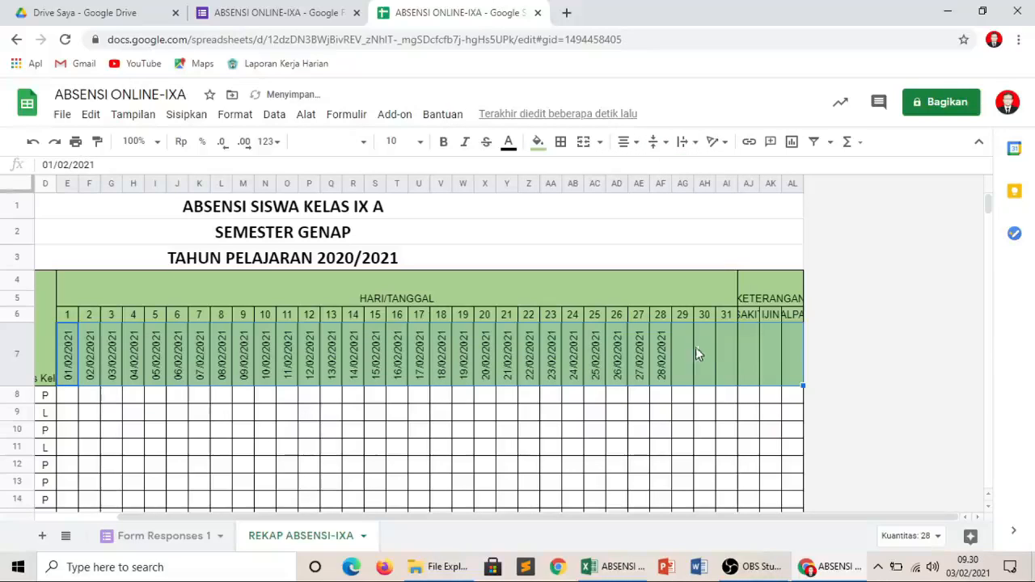
{"action": "left_click", "coordinate": [859, 346]}
Reduce the height of row 5 in the table header
{"action": "left_click_drag", "start_coordinate": [688, 517], "coordinate": [450, 536]}
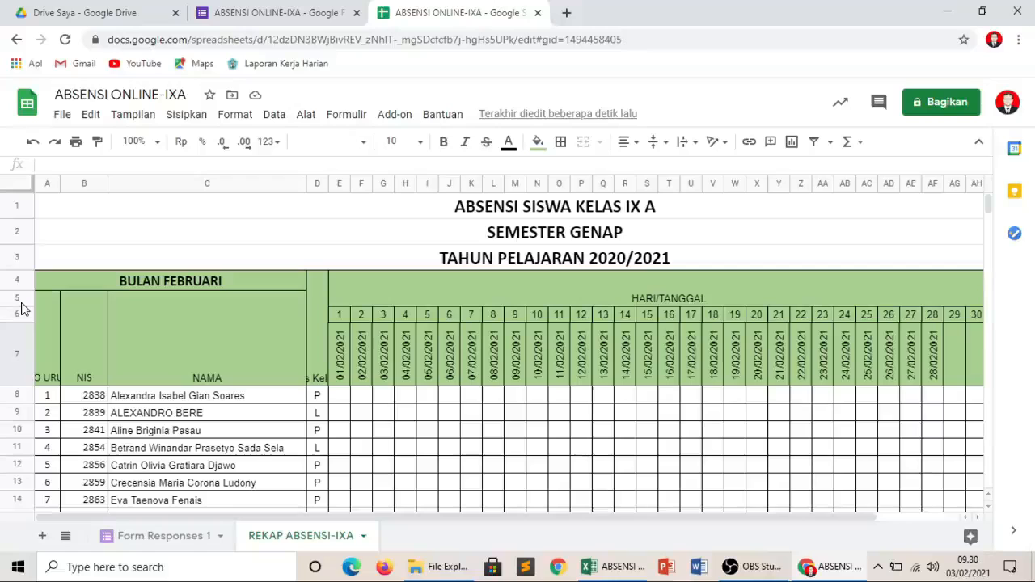
{"action": "left_click_drag", "start_coordinate": [25, 304], "coordinate": [21, 298]}
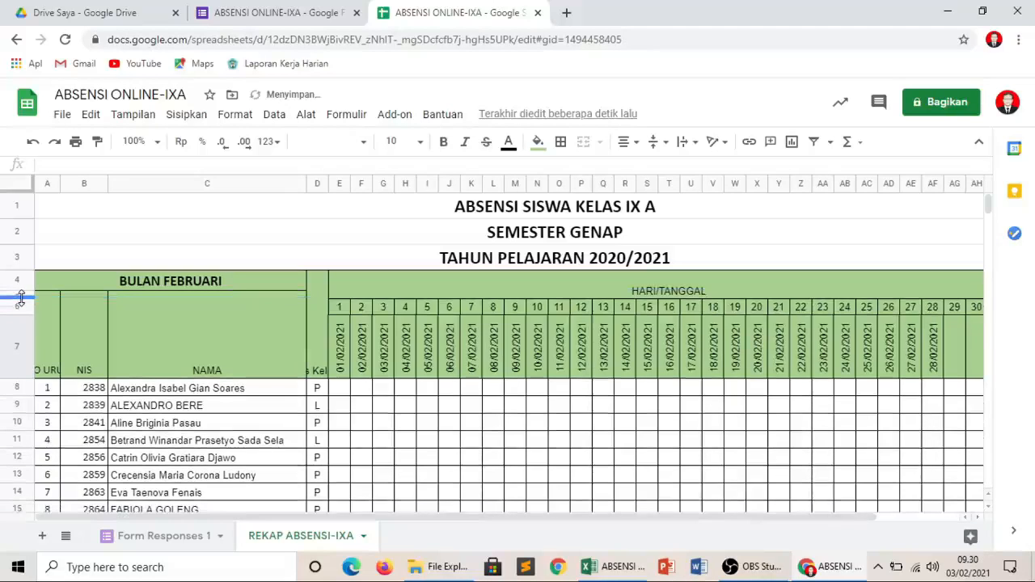
Try rotating the NO URUT heading text downward
{"action": "left_click", "coordinate": [44, 365]}
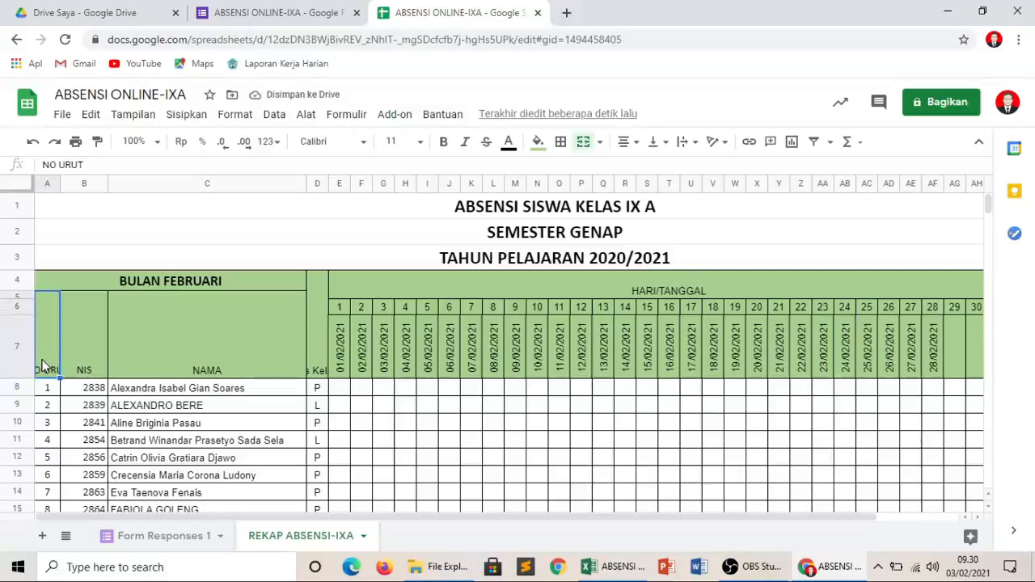
{"action": "left_click", "coordinate": [234, 120]}
{"action": "mouse_move", "coordinate": [300, 433]}
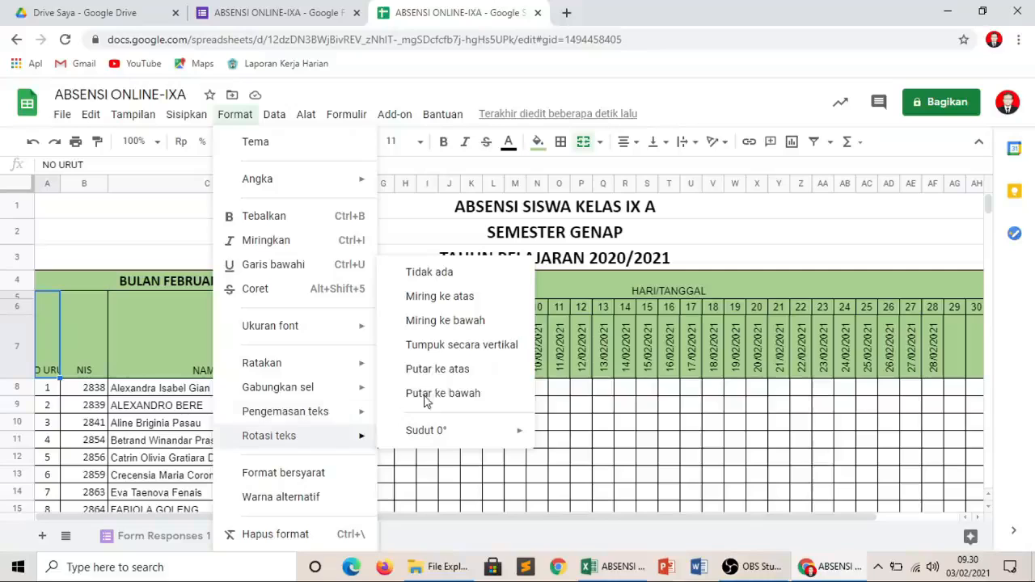
{"action": "left_click", "coordinate": [424, 393]}
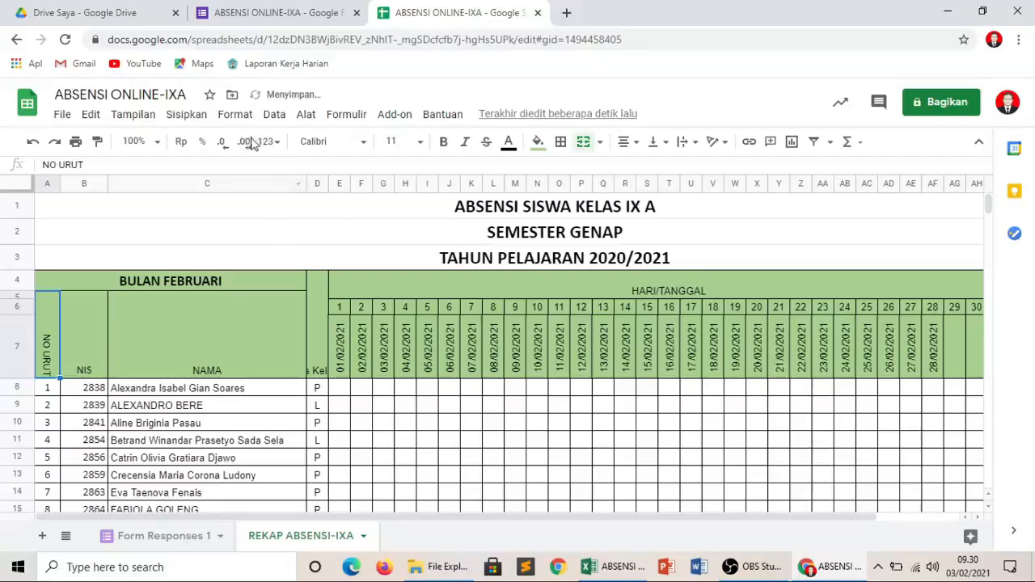
Rotate the NO URUT heading upward and center the NO URUT, NIS and NAMA headings vertically
{"action": "left_click", "coordinate": [232, 118]}
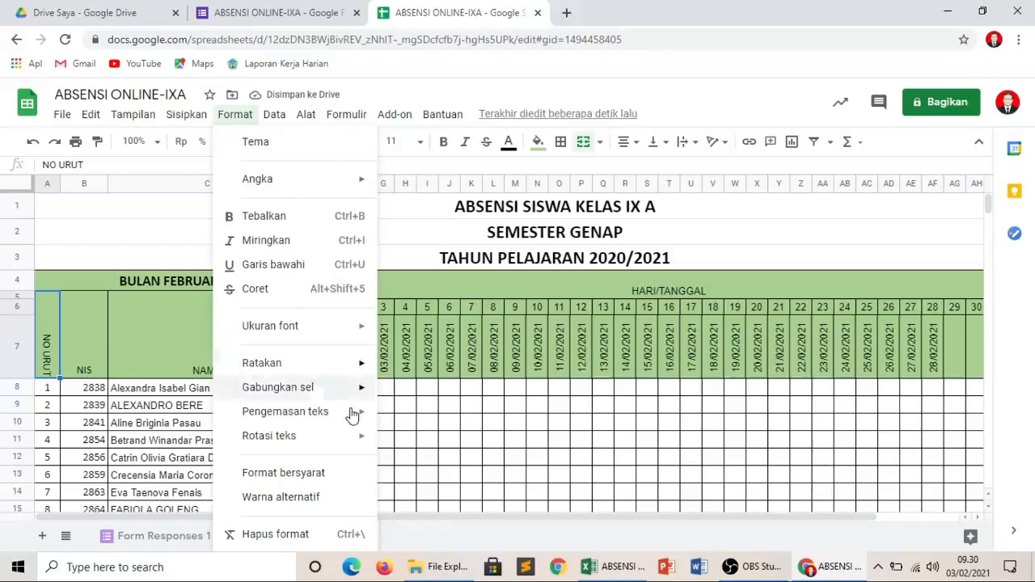
{"action": "mouse_move", "coordinate": [279, 438]}
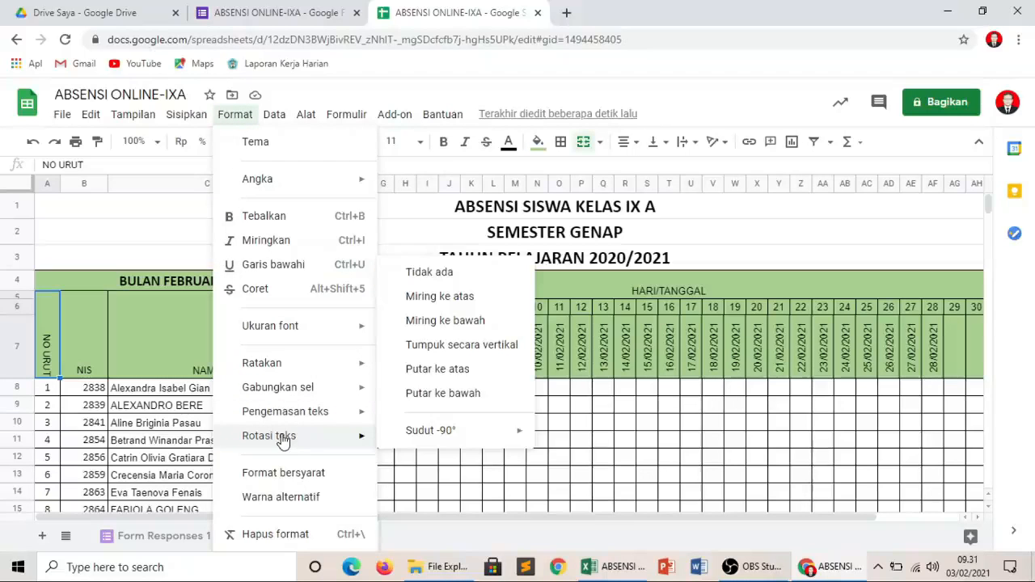
{"action": "left_click", "coordinate": [437, 370]}
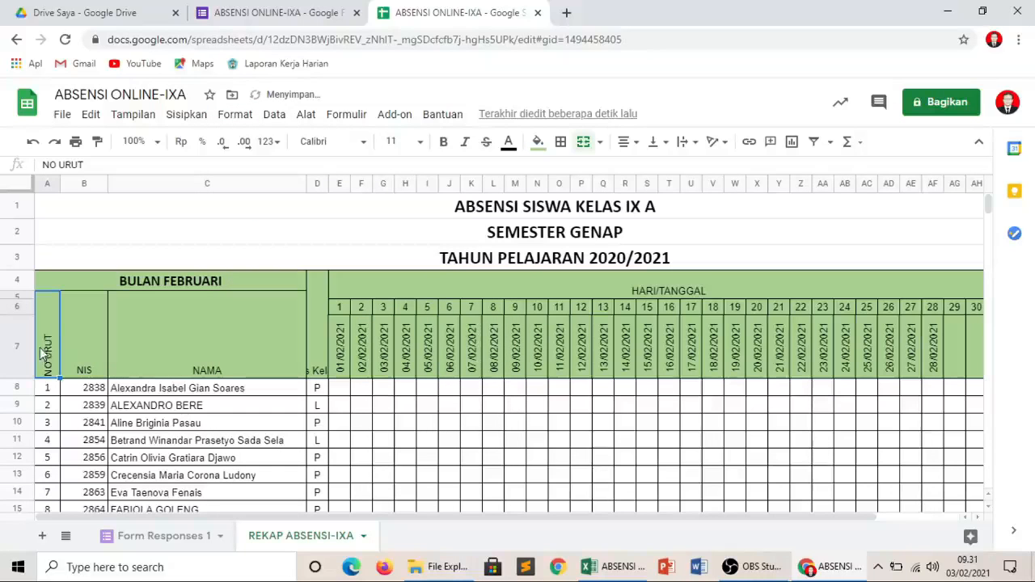
{"action": "left_click_drag", "start_coordinate": [46, 347], "coordinate": [259, 335]}
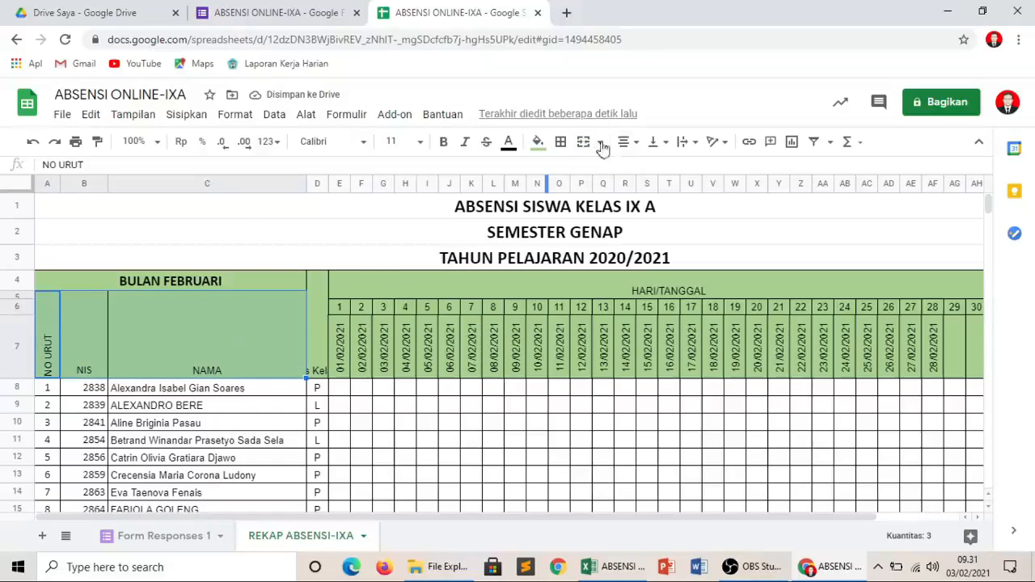
{"action": "left_click", "coordinate": [659, 143]}
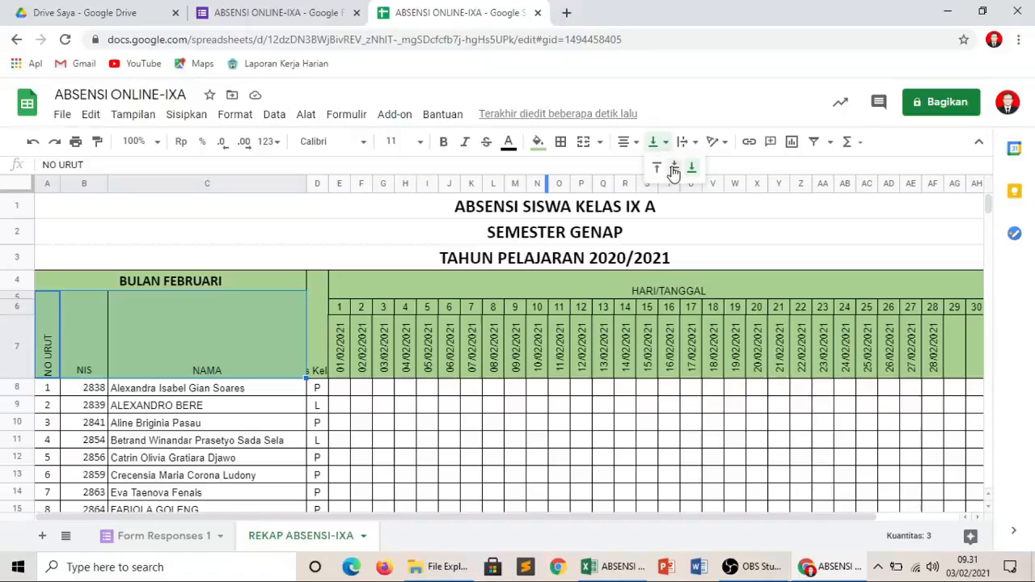
{"action": "left_click", "coordinate": [673, 167]}
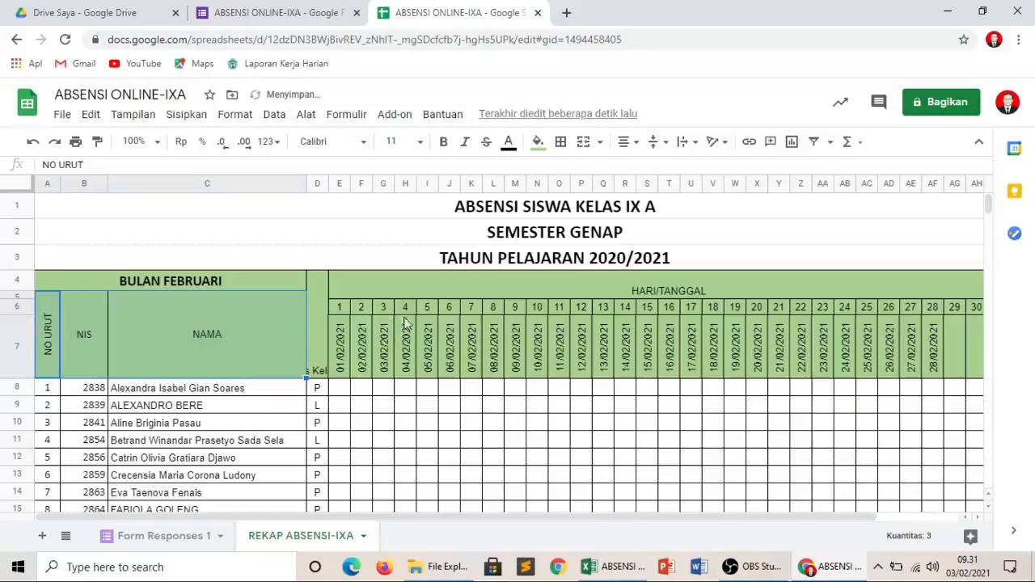
Center the merged HARI/TANGGAL heading vertically in its cell
{"action": "left_click", "coordinate": [527, 283]}
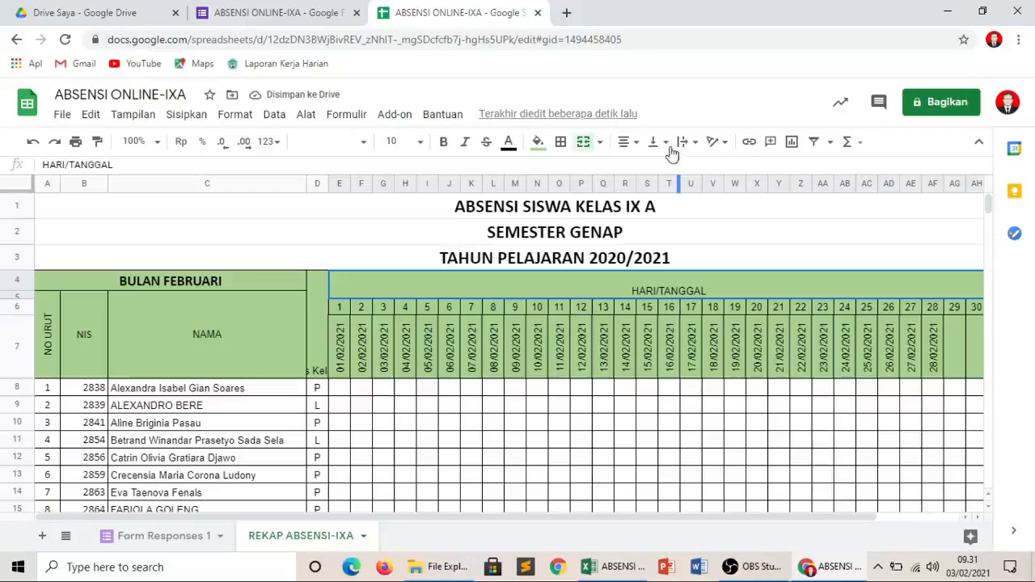
{"action": "left_click", "coordinate": [667, 144]}
{"action": "left_click", "coordinate": [674, 167]}
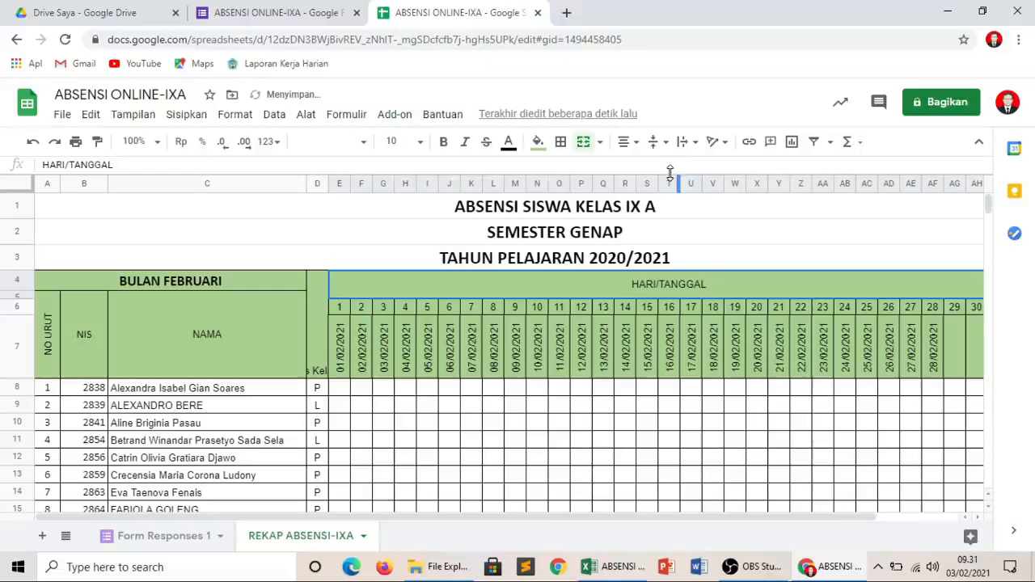
Rotate the Jenis Kelamin heading text upward and center it vertically in its cell
{"action": "left_click_drag", "start_coordinate": [538, 521], "coordinate": [566, 521]}
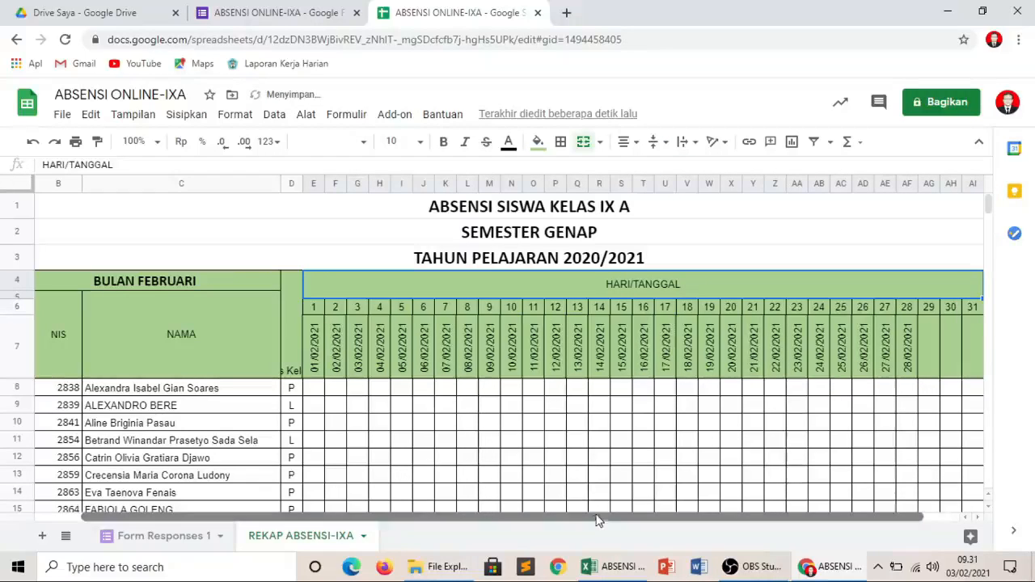
{"action": "left_click", "coordinate": [288, 320]}
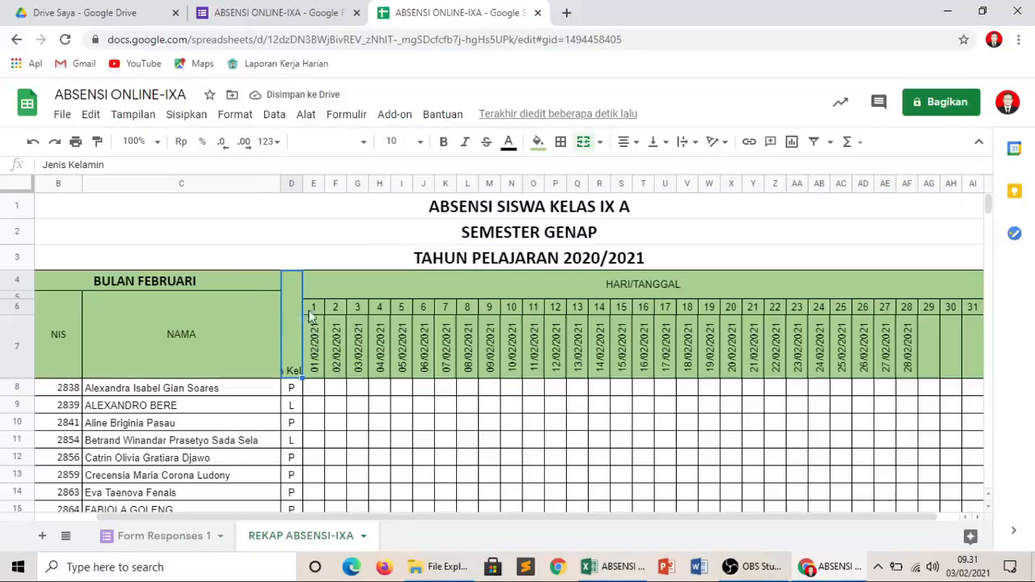
{"action": "left_click", "coordinate": [233, 118]}
{"action": "mouse_move", "coordinate": [295, 439]}
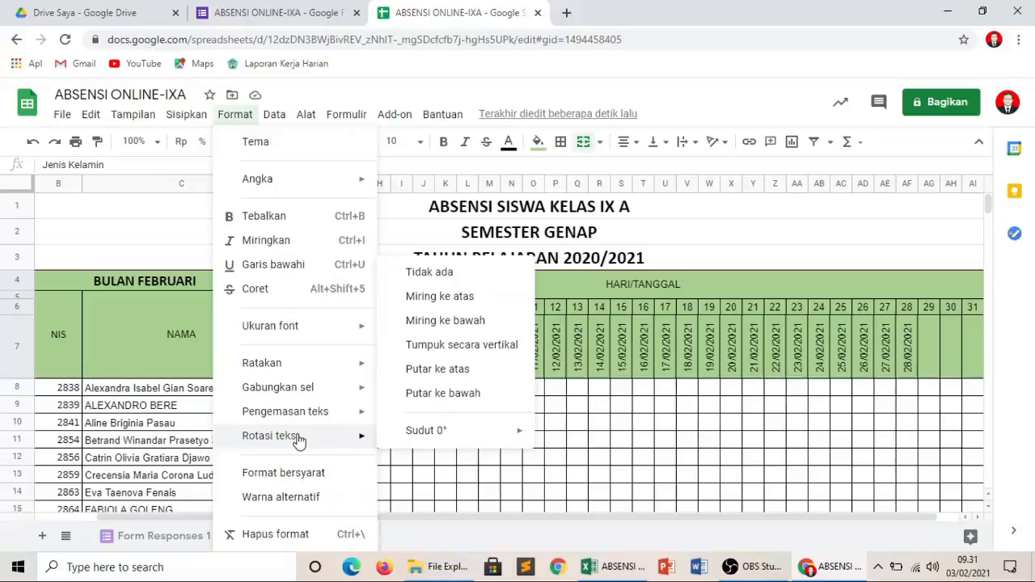
{"action": "left_click", "coordinate": [435, 370]}
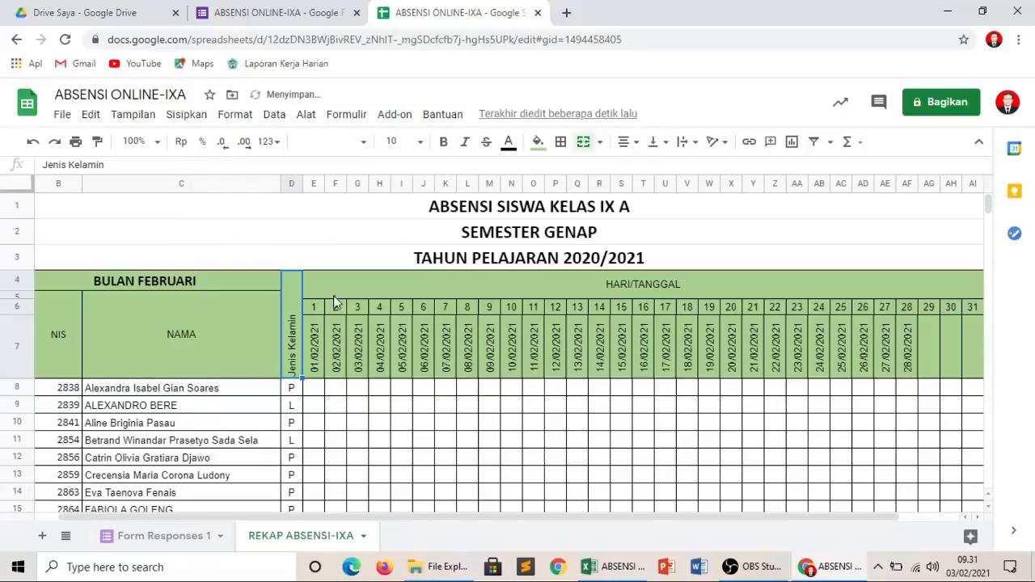
{"action": "left_click", "coordinate": [663, 144]}
{"action": "left_click", "coordinate": [673, 167]}
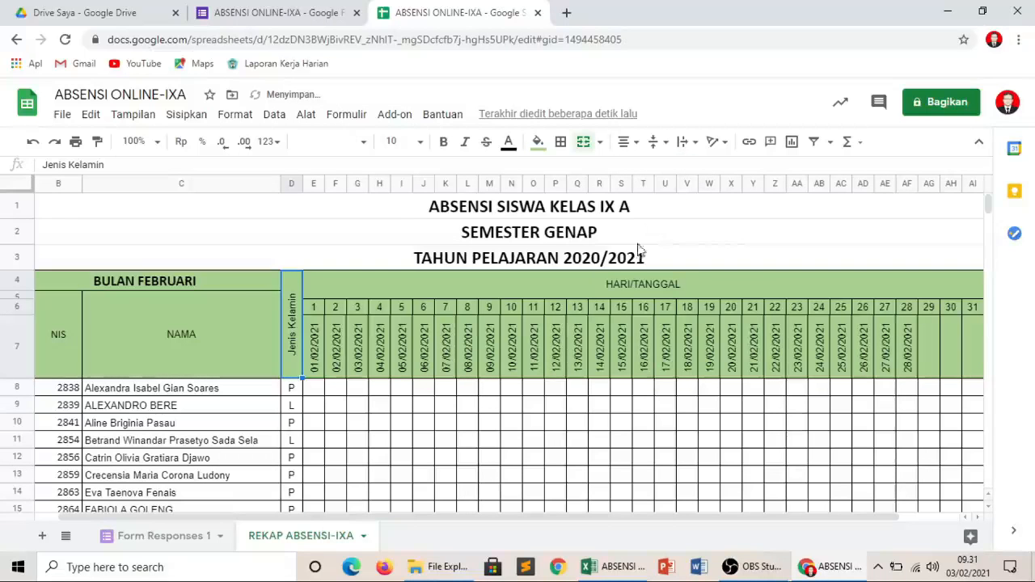
Merge each of the SAKIT, IJIN and ALPA heading cells in row 6 with the empty cell below it in row 7
{"action": "left_click_drag", "start_coordinate": [602, 517], "coordinate": [771, 505]}
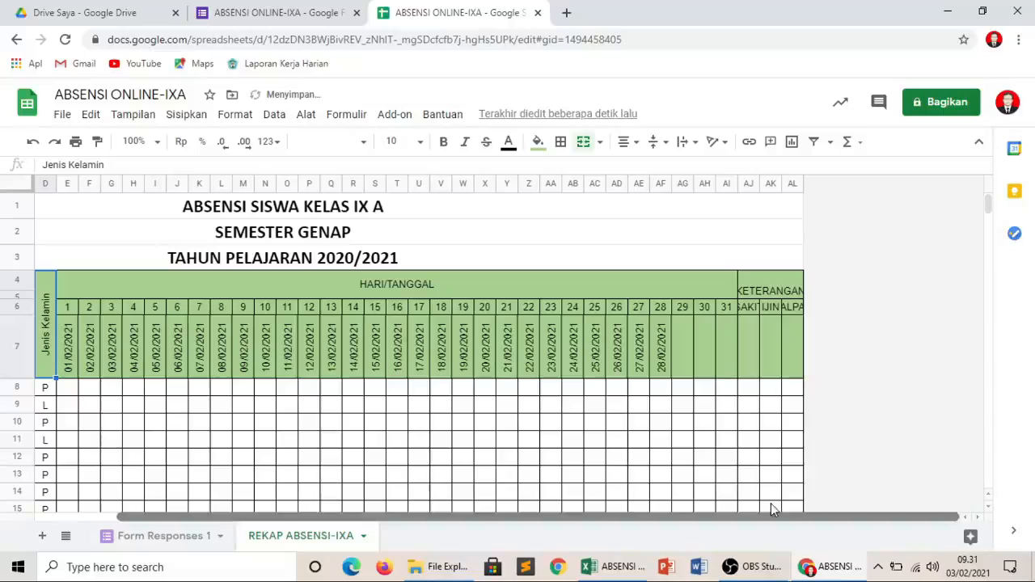
{"action": "left_click", "coordinate": [750, 308]}
{"action": "left_click_drag", "start_coordinate": [750, 308], "coordinate": [743, 348]}
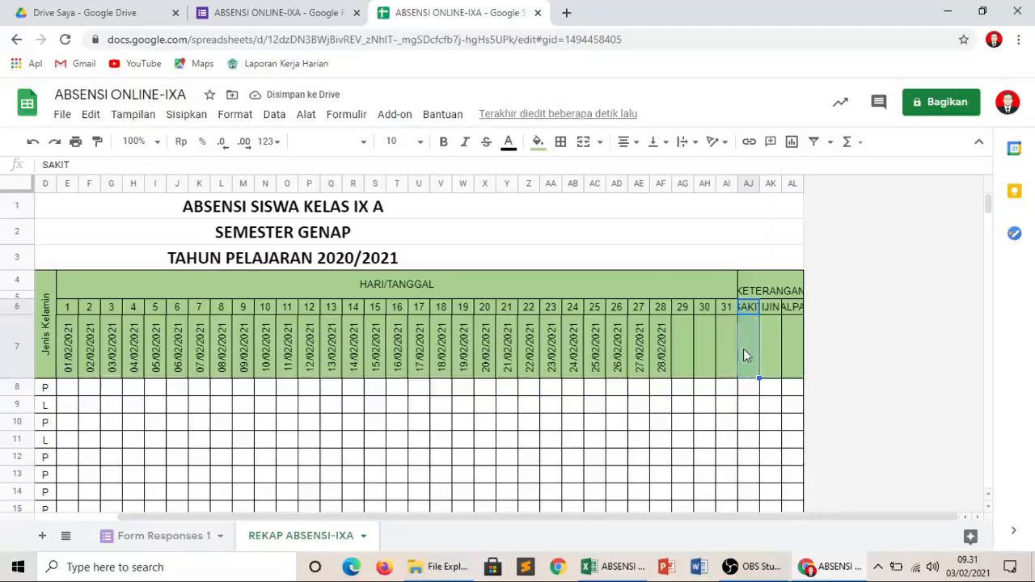
{"action": "left_click", "coordinate": [583, 141]}
{"action": "left_click_drag", "start_coordinate": [769, 304], "coordinate": [768, 356]}
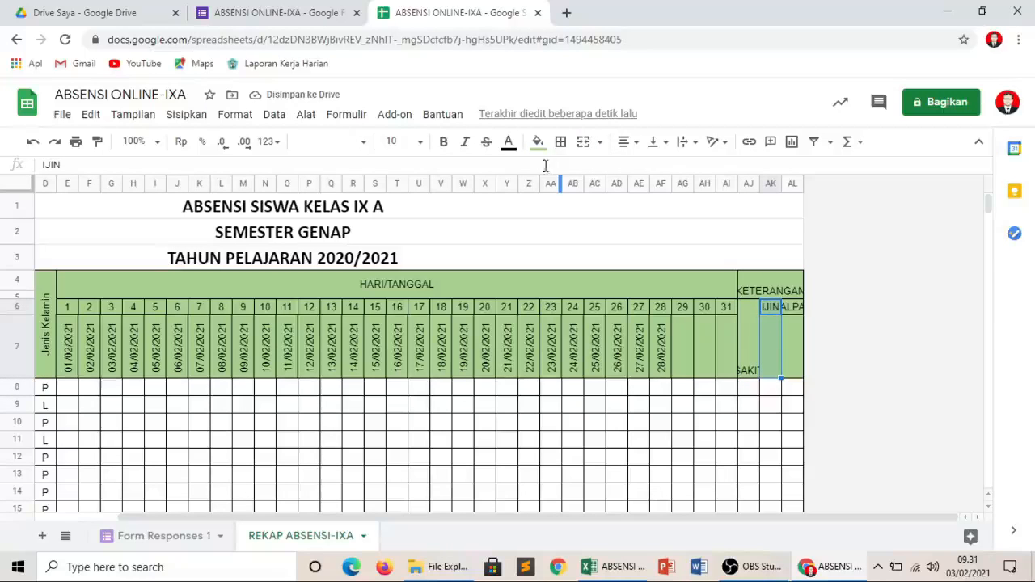
{"action": "left_click", "coordinate": [583, 141]}
{"action": "left_click_drag", "start_coordinate": [799, 314], "coordinate": [794, 343]}
{"action": "left_click", "coordinate": [583, 142]}
Rotate the SAKIT, IJIN and ALPA heading texts upward and center them vertically in their cells
{"action": "left_click_drag", "start_coordinate": [753, 352], "coordinate": [788, 348]}
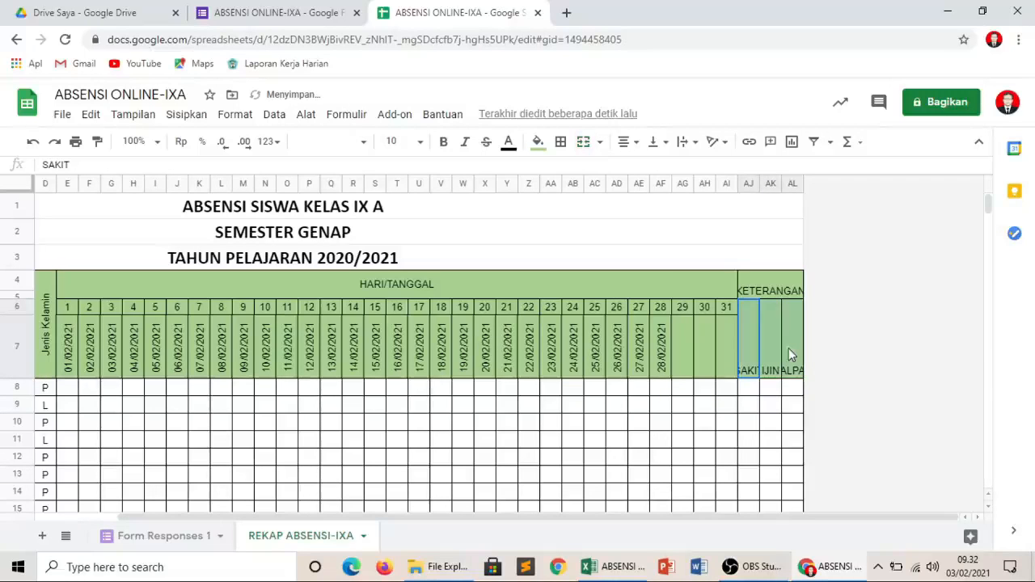
{"action": "left_click", "coordinate": [241, 118]}
{"action": "mouse_move", "coordinate": [291, 434]}
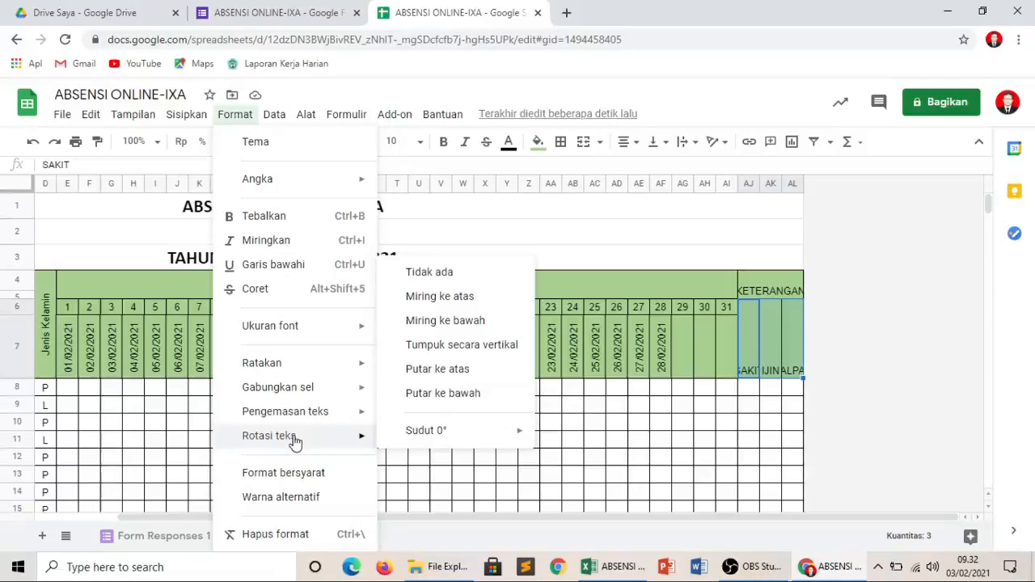
{"action": "left_click", "coordinate": [456, 371]}
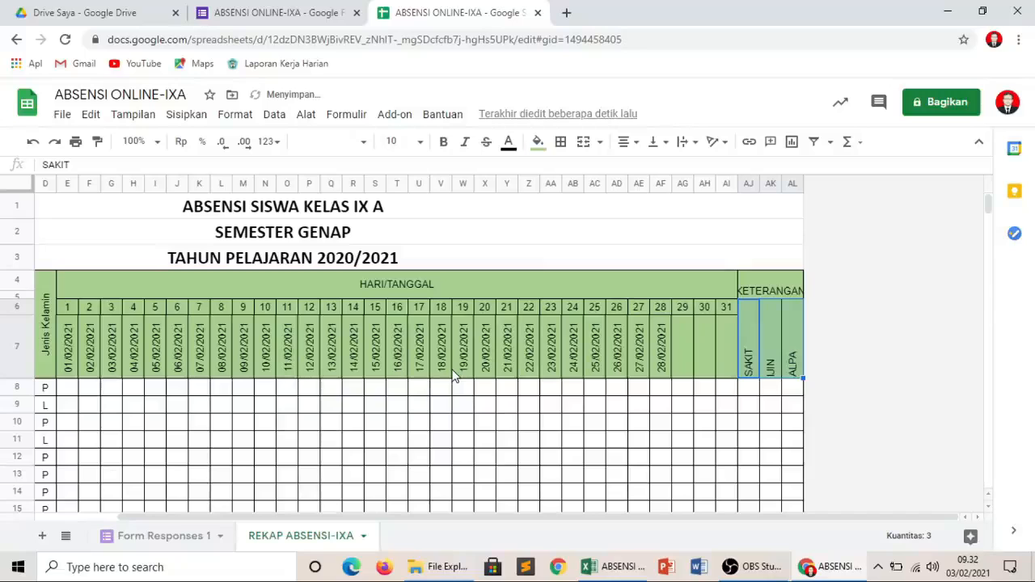
{"action": "left_click", "coordinate": [696, 148]}
{"action": "left_click", "coordinate": [662, 143]}
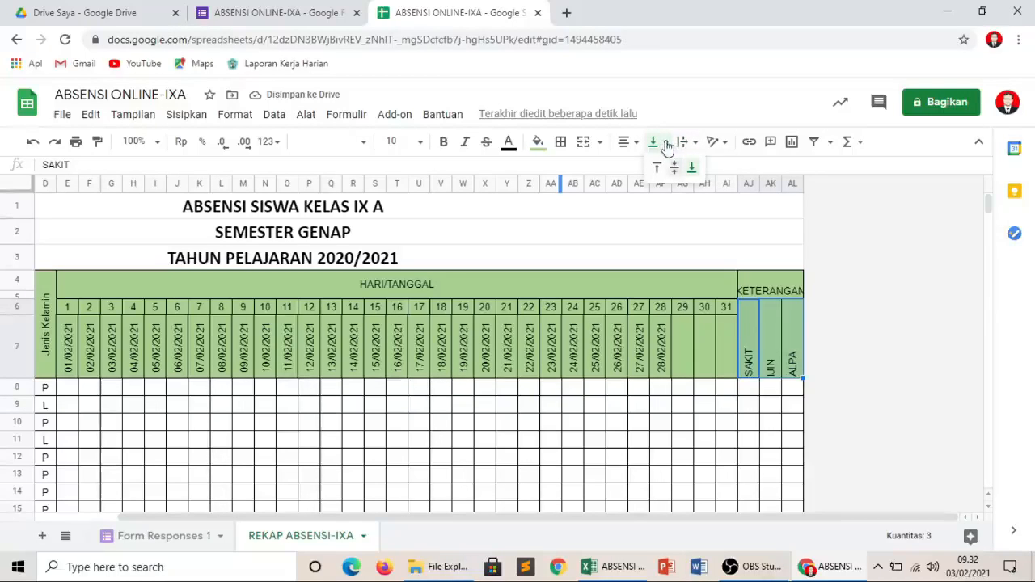
{"action": "left_click", "coordinate": [673, 172]}
{"action": "left_click", "coordinate": [841, 335]}
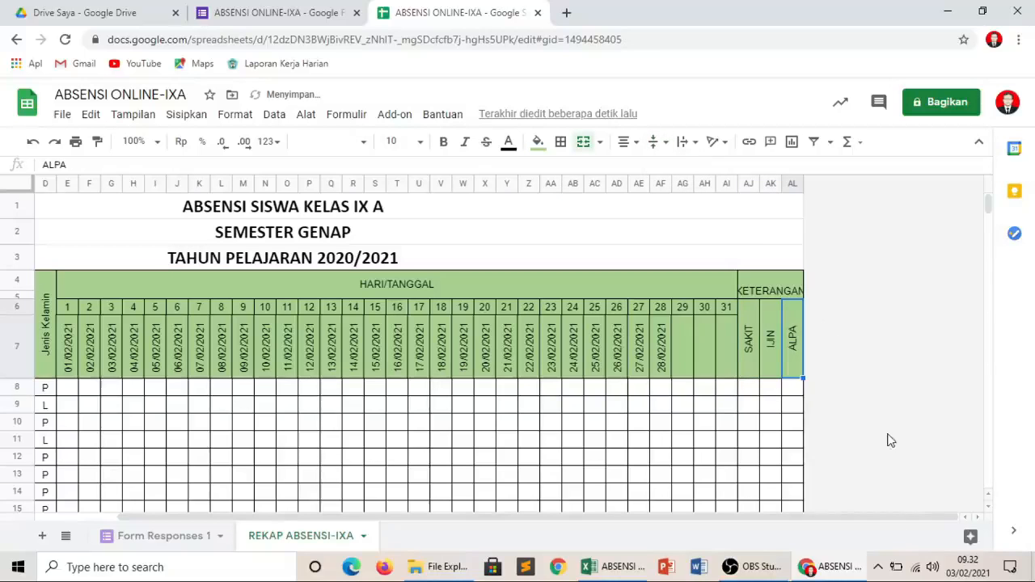
Set the font size of the three title rows at the top of the recap sheet to 12
{"action": "left_click_drag", "start_coordinate": [815, 518], "coordinate": [459, 548]}
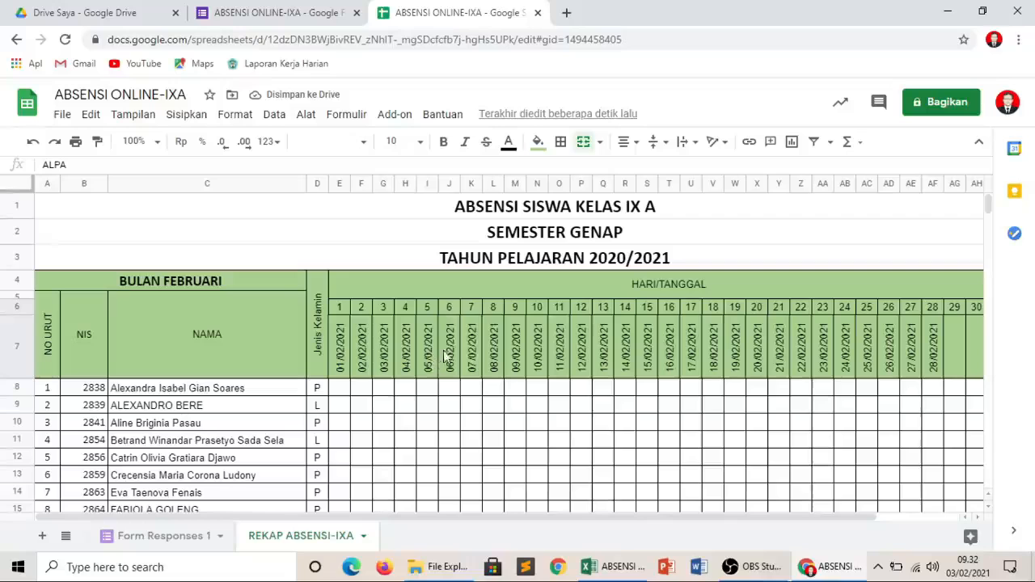
{"action": "left_click_drag", "start_coordinate": [46, 216], "coordinate": [167, 261]}
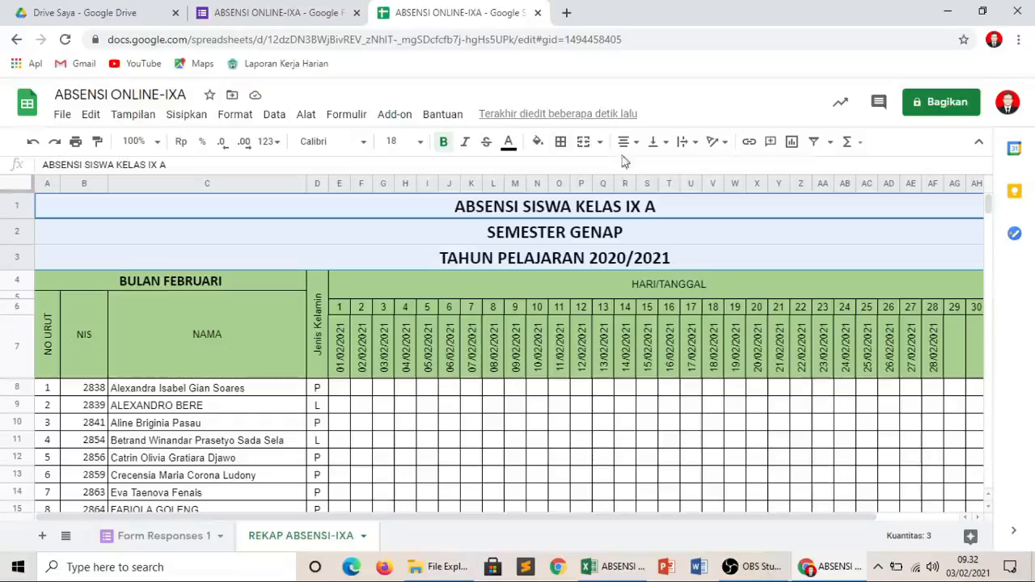
{"action": "left_click", "coordinate": [418, 142]}
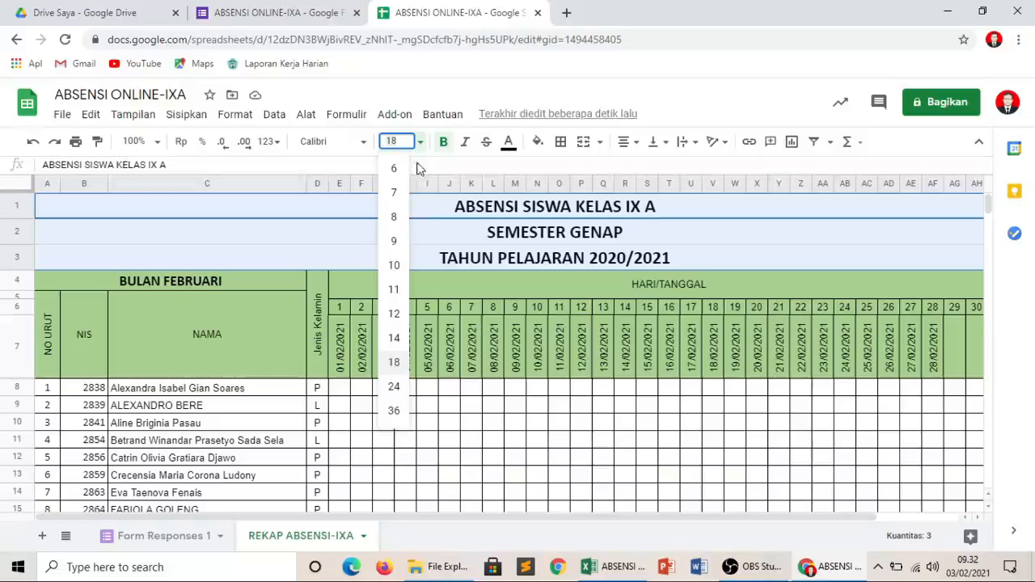
{"action": "left_click", "coordinate": [394, 313]}
{"action": "left_click", "coordinate": [335, 234]}
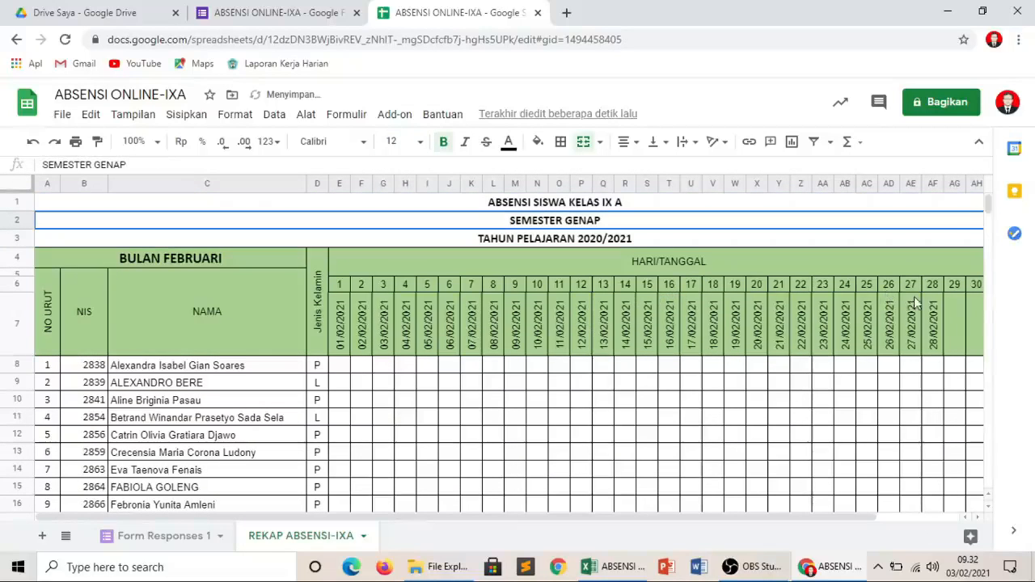
Widen the NAMA column so that the longest student names fit fully in their cells
{"action": "left_click_drag", "start_coordinate": [988, 203], "coordinate": [985, 214]}
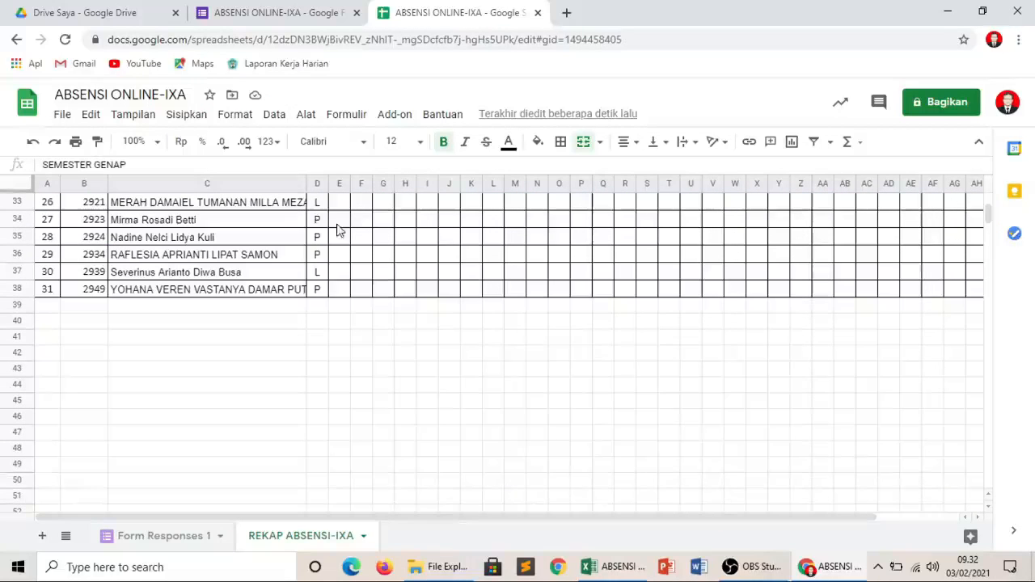
{"action": "left_click_drag", "start_coordinate": [308, 182], "coordinate": [360, 203]}
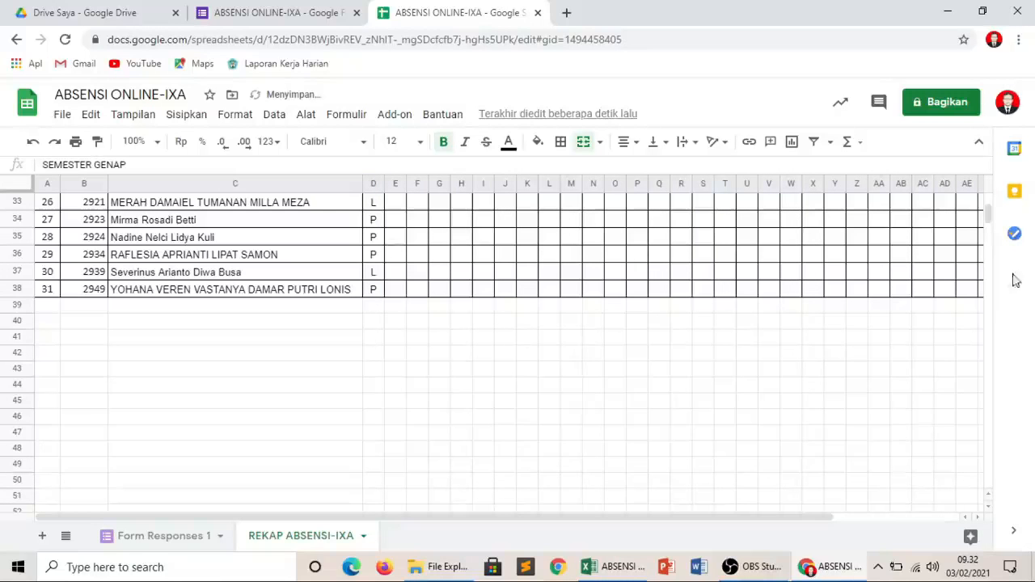
{"action": "left_click_drag", "start_coordinate": [991, 215], "coordinate": [989, 199]}
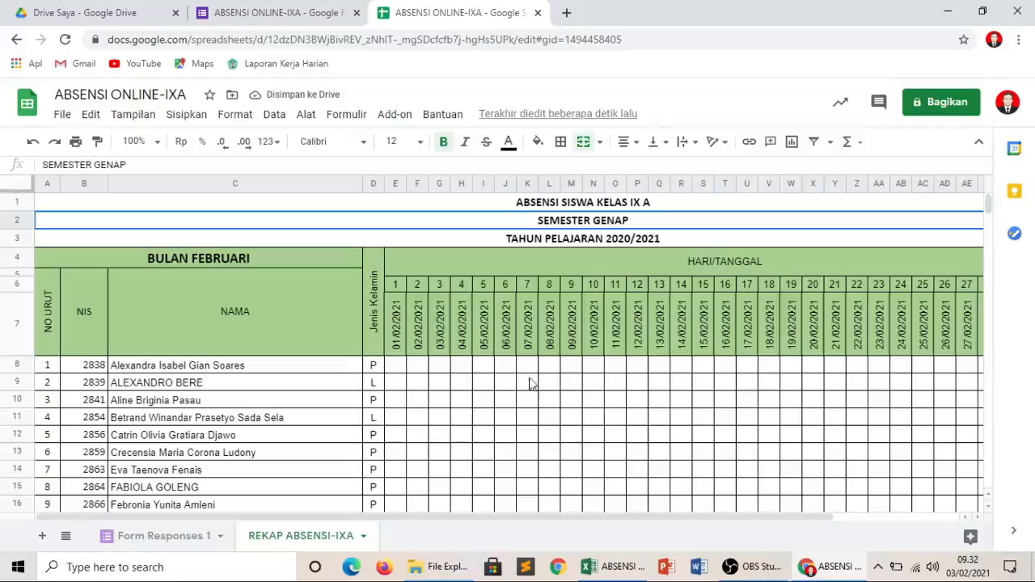
{"action": "left_click", "coordinate": [164, 536]}
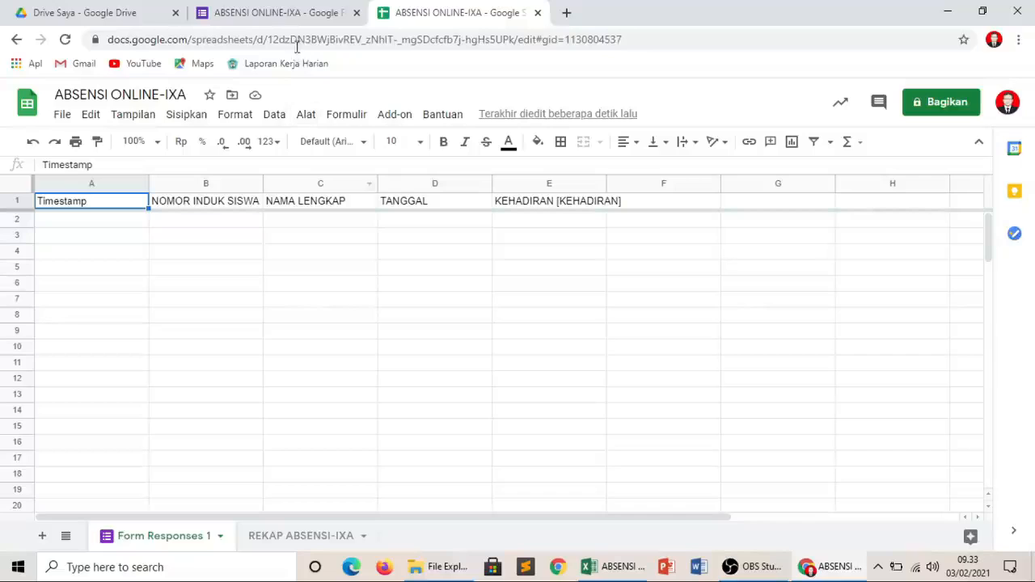
{"action": "left_click", "coordinate": [279, 18]}
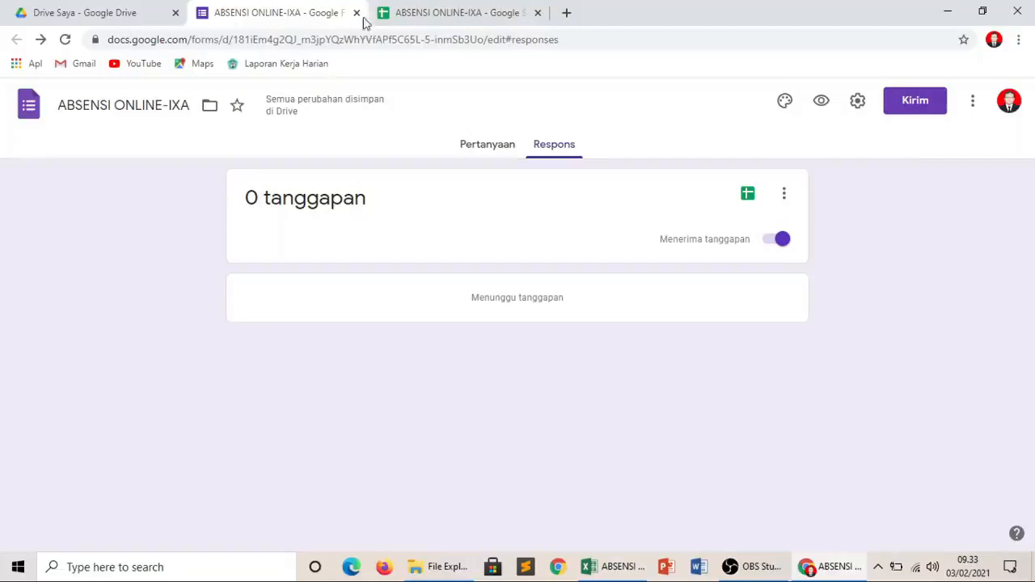
{"action": "left_click", "coordinate": [442, 16]}
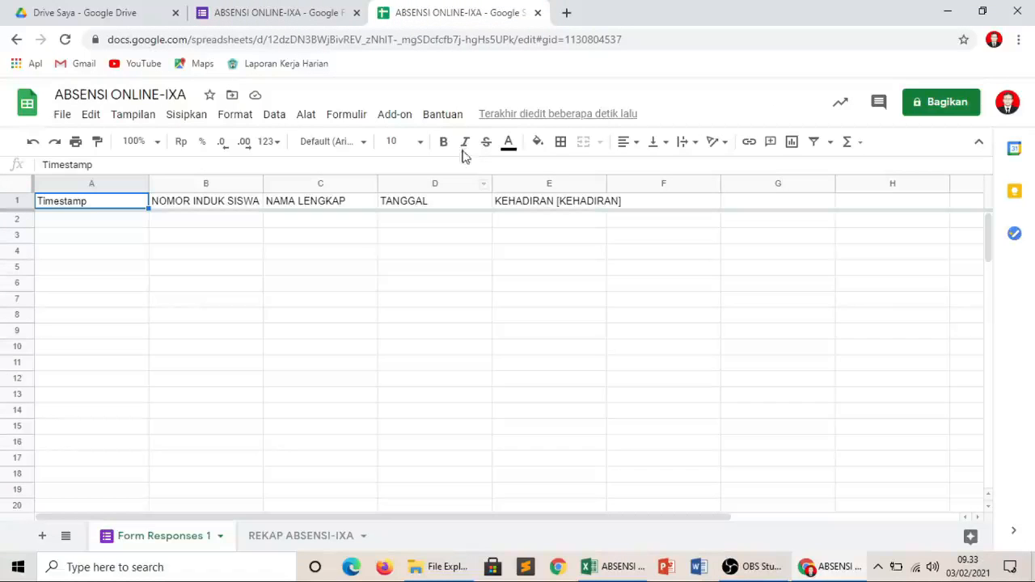
{"action": "left_click", "coordinate": [302, 537]}
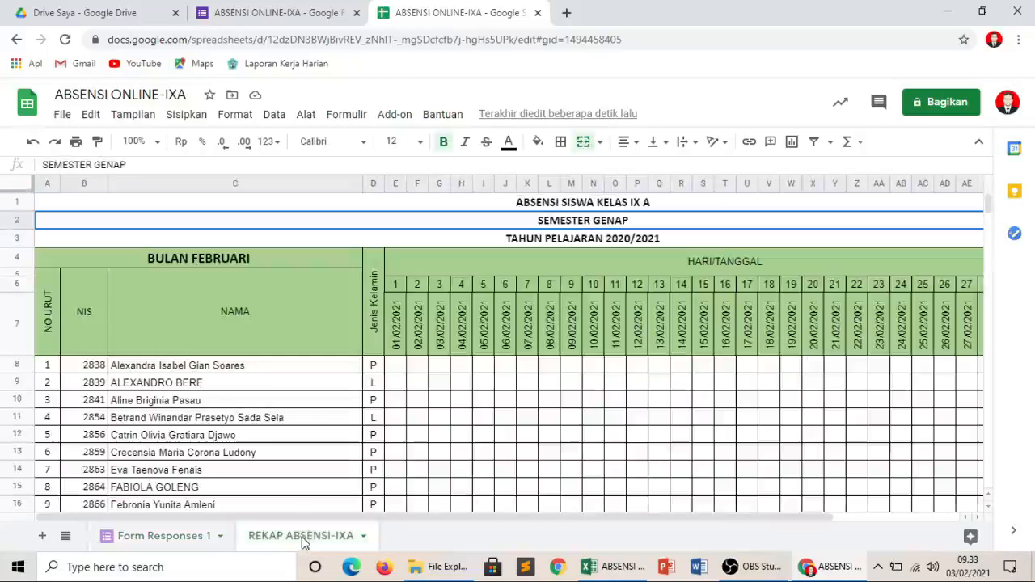
Copy the first student's NIS from the recap sheet and open the preview of the ABSENSI ONLINE-IXA form
{"action": "left_click", "coordinate": [95, 367]}
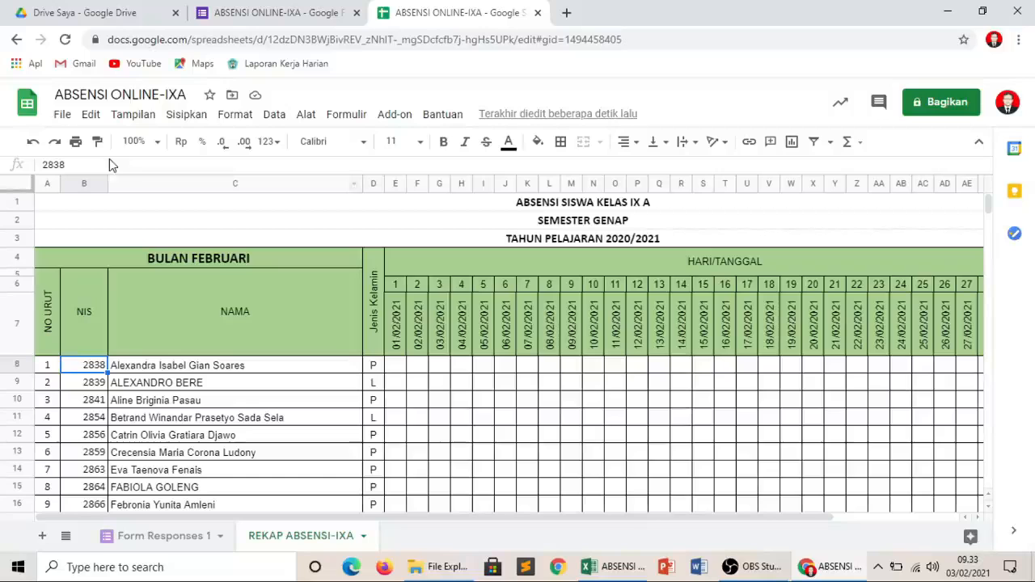
{"action": "left_click_drag", "start_coordinate": [78, 165], "coordinate": [29, 169]}
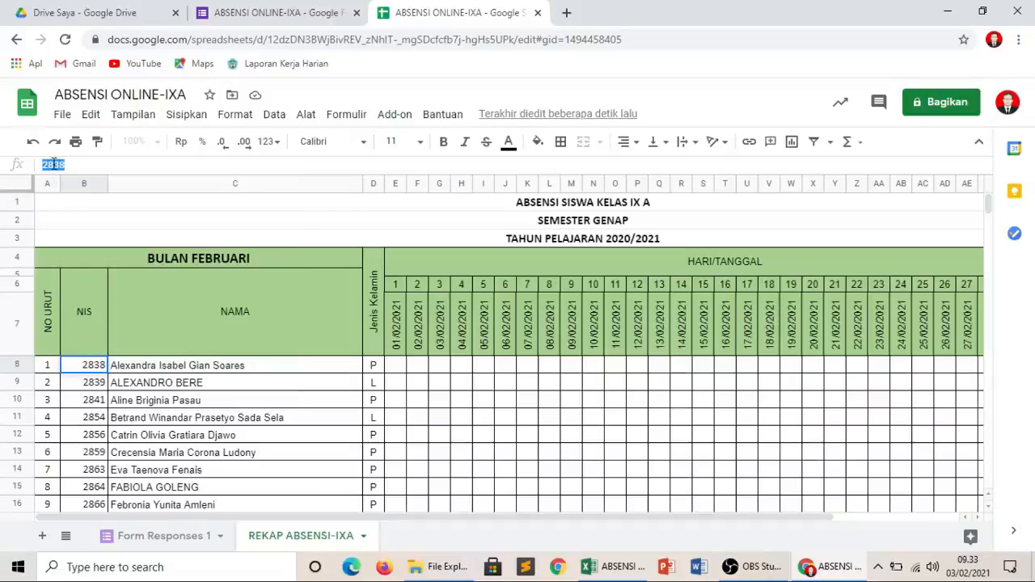
{"action": "right_click", "coordinate": [53, 165]}
{"action": "left_click", "coordinate": [96, 226]}
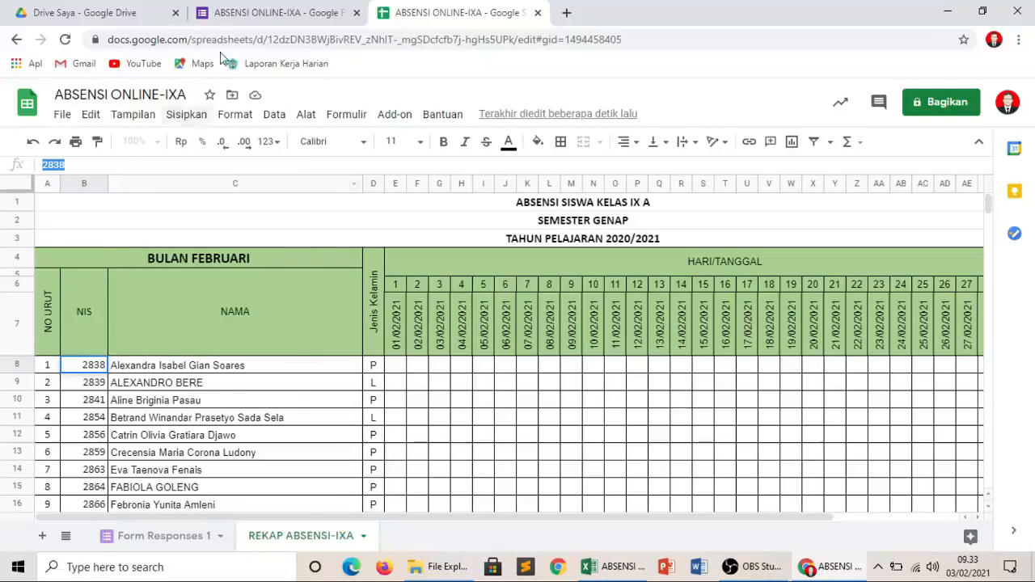
{"action": "left_click", "coordinate": [260, 23]}
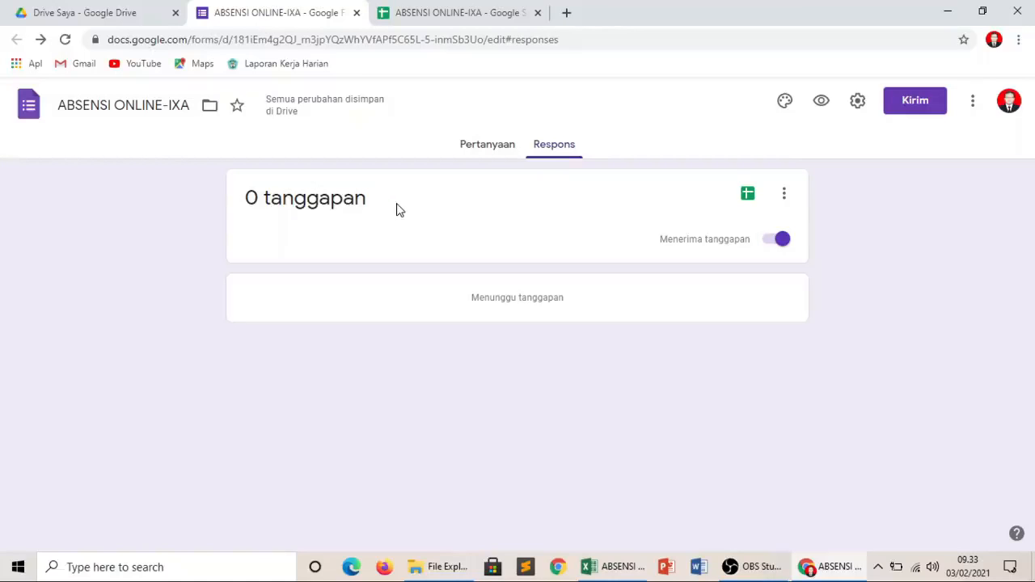
{"action": "left_click", "coordinate": [822, 101]}
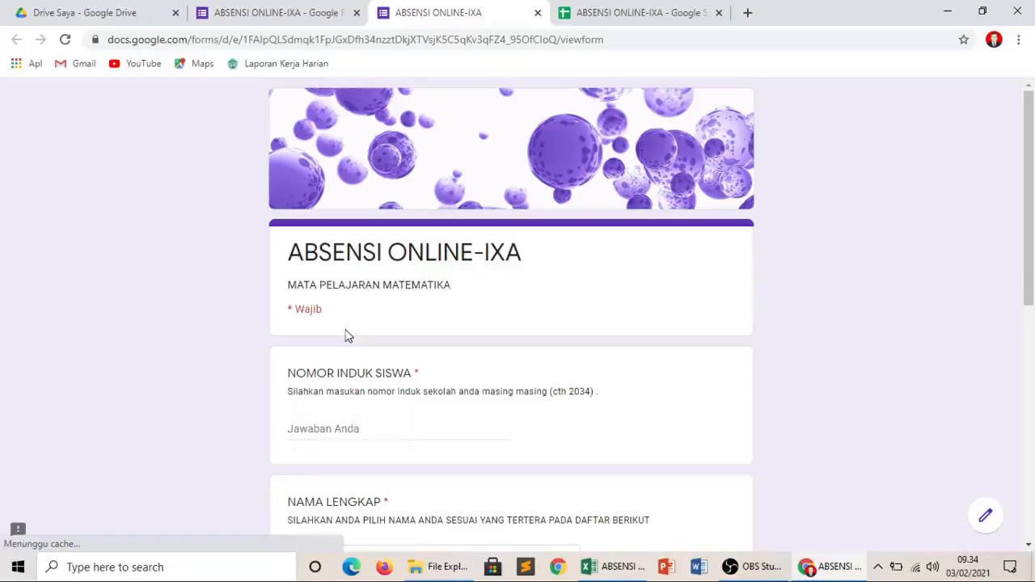
Enter the first student's number under NOMOR INDUK SISWA and choose the same student's name under NAMA LENGKAP
{"action": "left_click", "coordinate": [337, 430]}
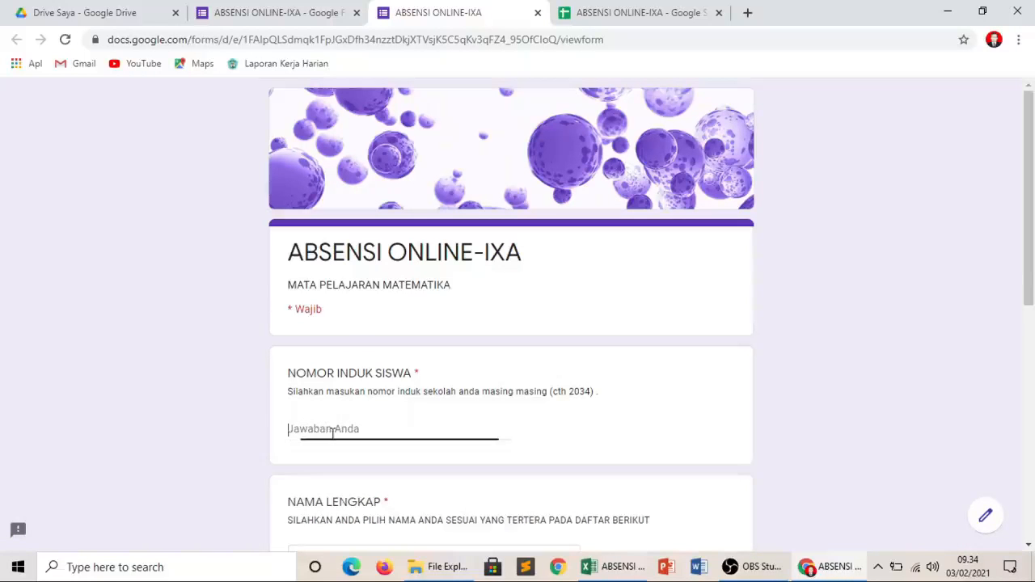
{"action": "type", "text": "2838"}
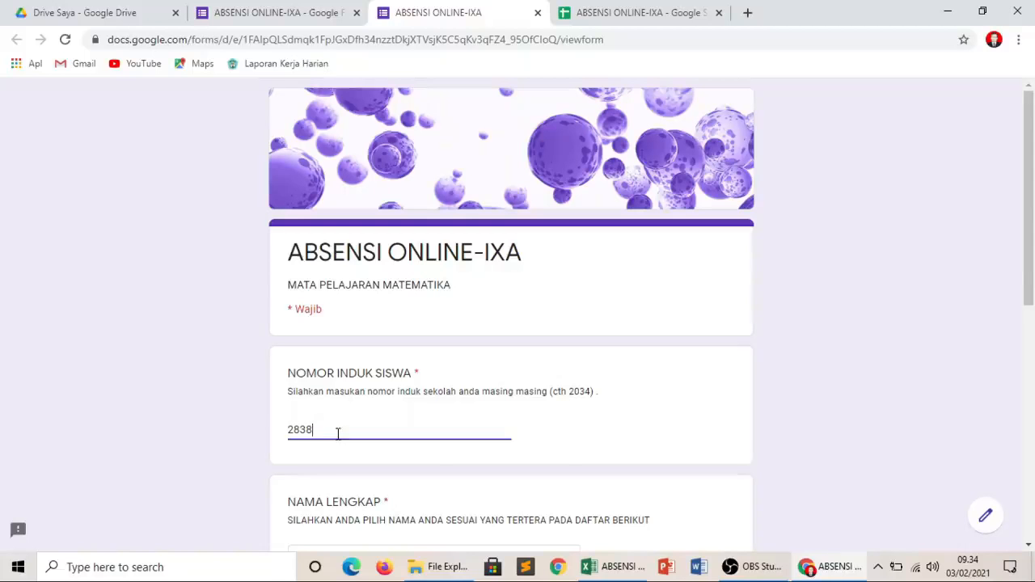
{"action": "left_click_drag", "start_coordinate": [1028, 286], "coordinate": [1030, 393]}
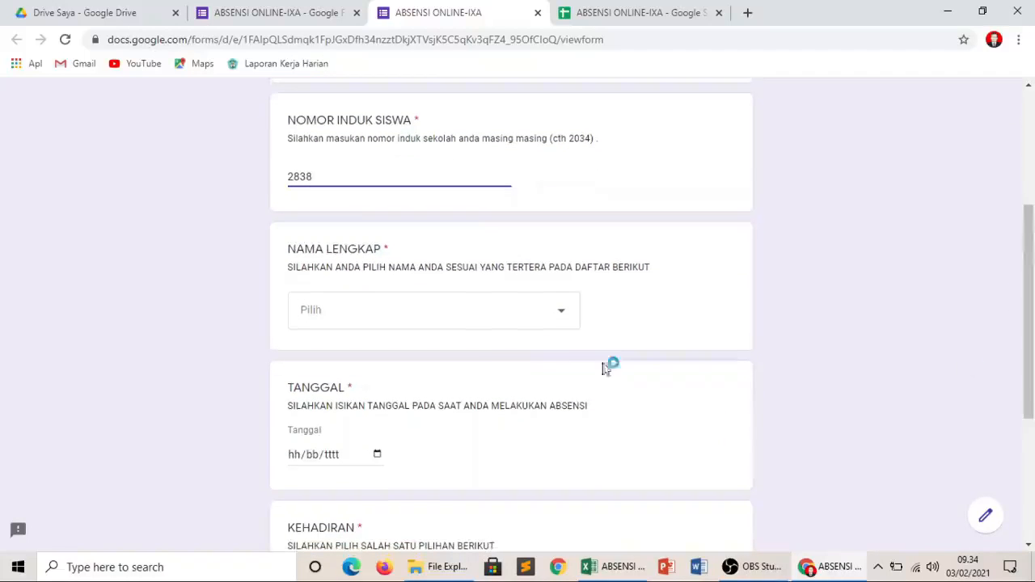
{"action": "left_click", "coordinate": [562, 321]}
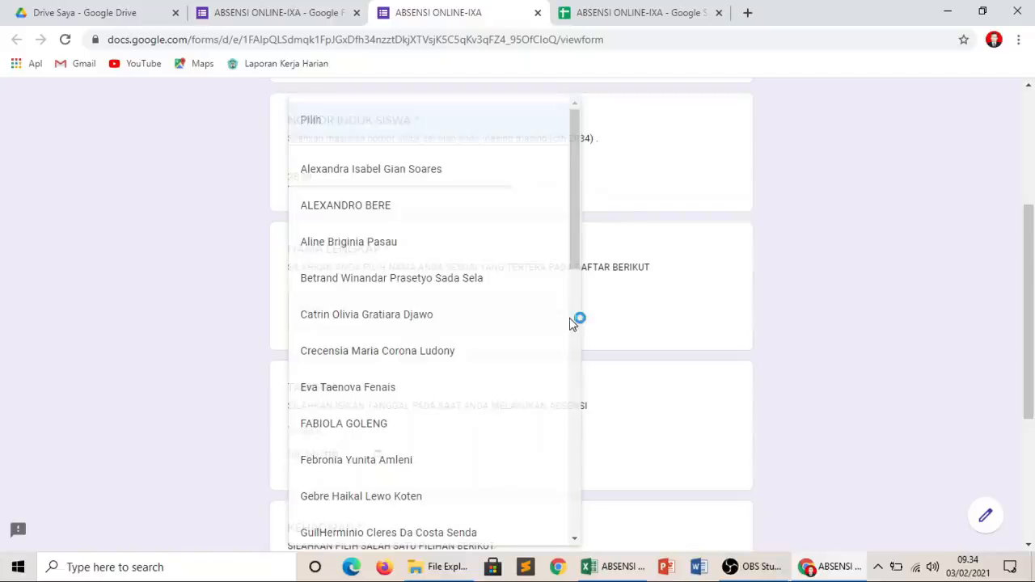
{"action": "left_click", "coordinate": [368, 174]}
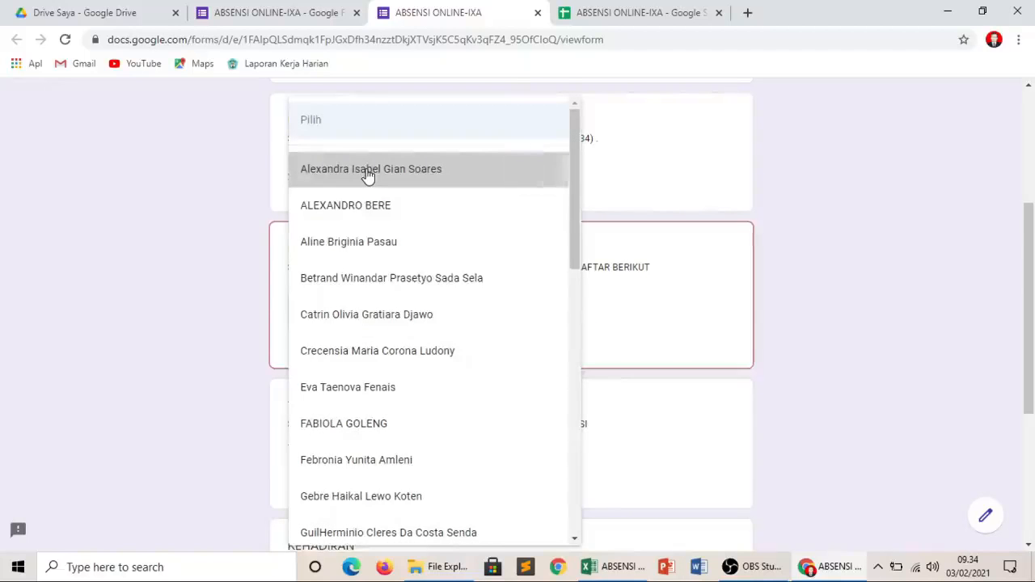
Set TANGGAL to 03/02/2021, choose HADIR for KEHADIRAN and submit the form response
{"action": "left_click_drag", "start_coordinate": [1033, 267], "coordinate": [1031, 343]}
{"action": "left_click", "coordinate": [295, 283]}
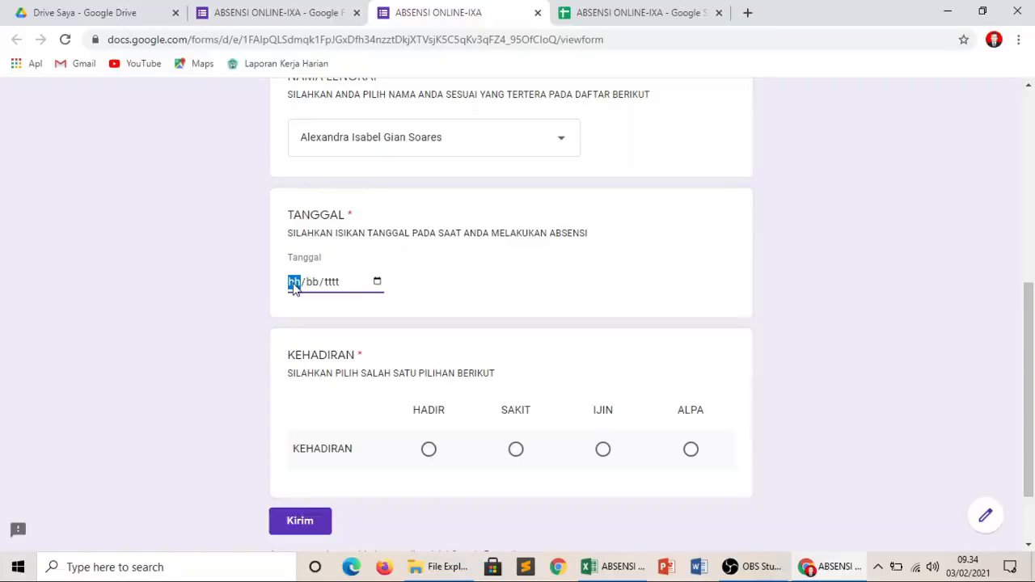
{"action": "type", "text": "03/02/2021"}
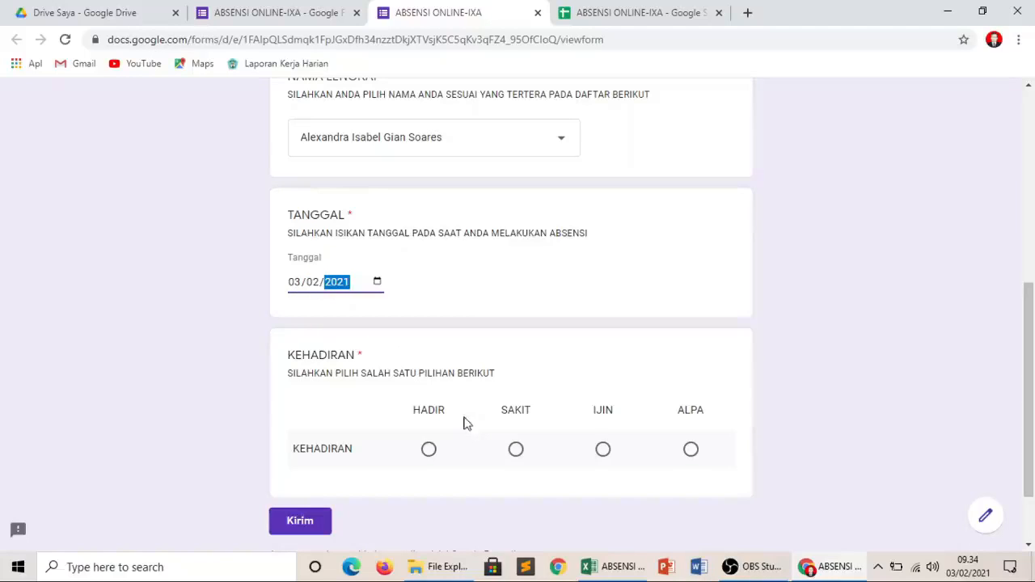
{"action": "left_click", "coordinate": [425, 452]}
{"action": "left_click", "coordinate": [304, 526]}
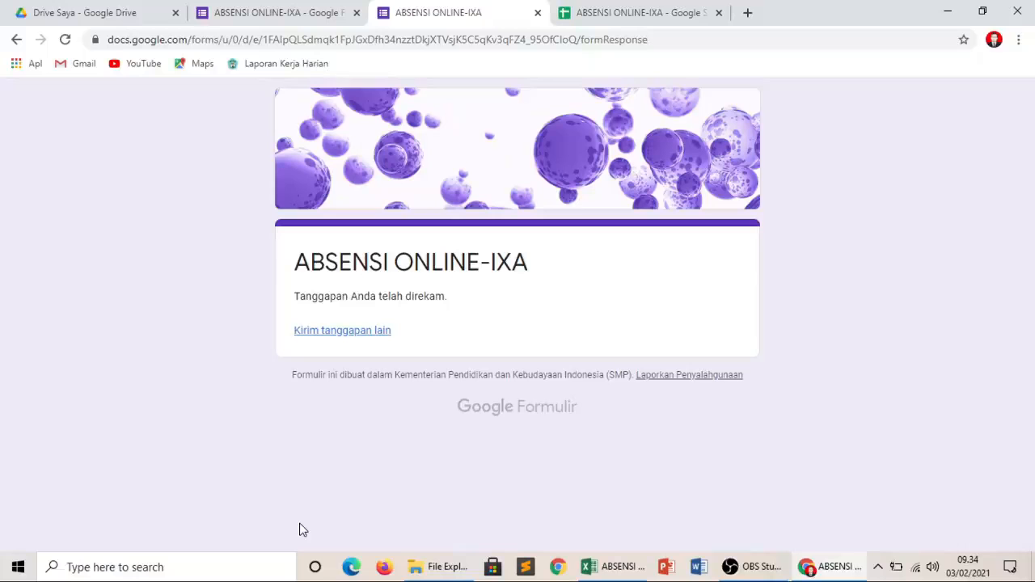
Check the submitted response in the Form Responses 1 sheet of the spreadsheet and return to the REKAP ABSENSI-IXA sheet
{"action": "left_click", "coordinate": [618, 12]}
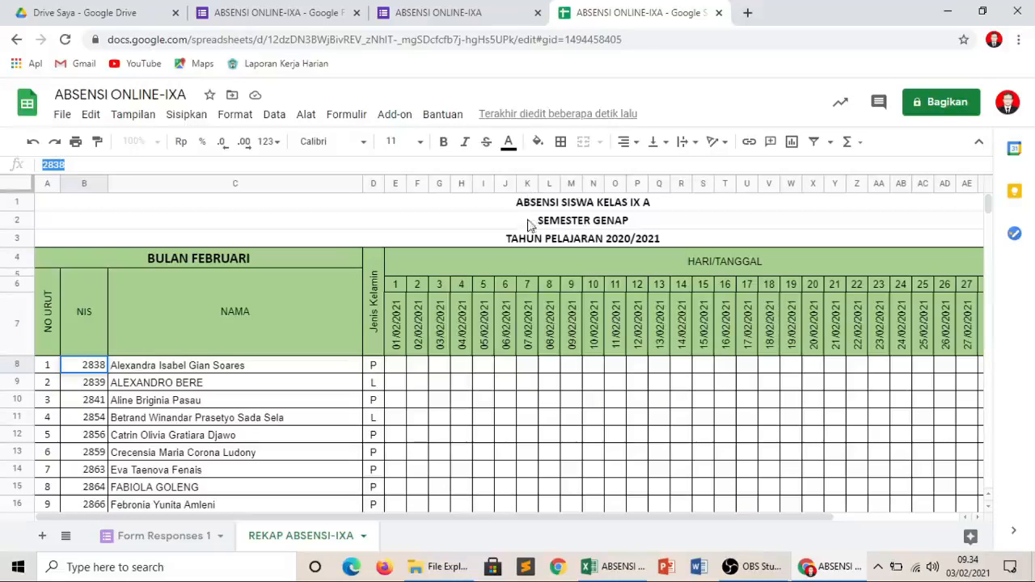
{"action": "left_click", "coordinate": [180, 536]}
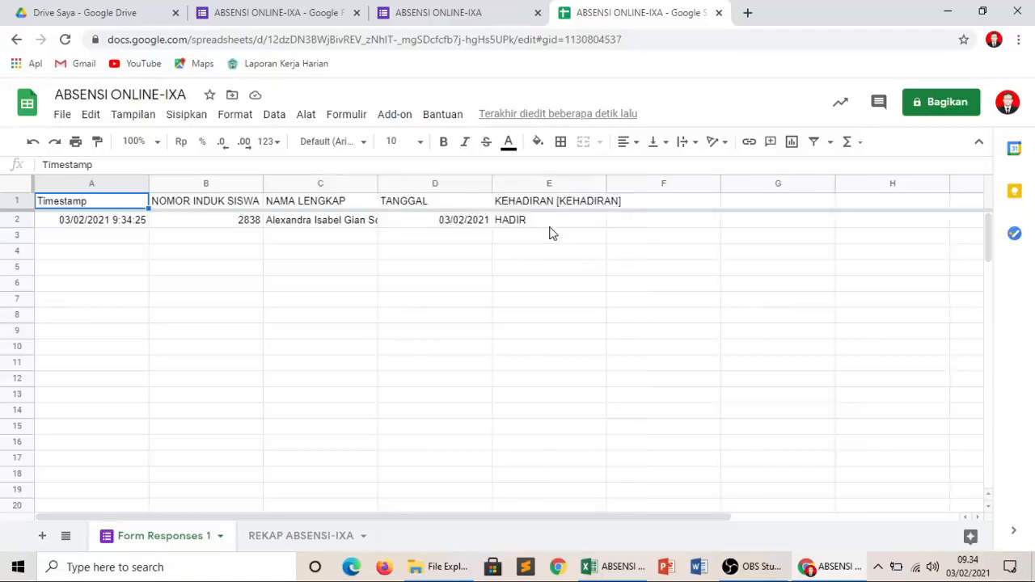
{"action": "left_click", "coordinate": [308, 537]}
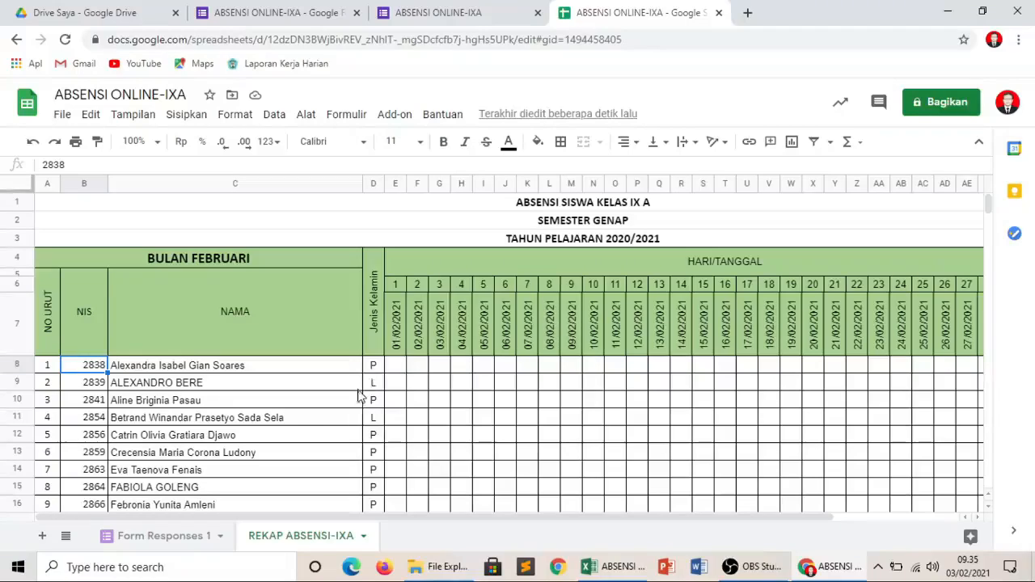
Start a COUNTIFS formula in cell E8 using the NOMOR INDUK SISWA range B2:B102 of Form Responses 1 as the first criteria range
{"action": "left_click", "coordinate": [396, 363]}
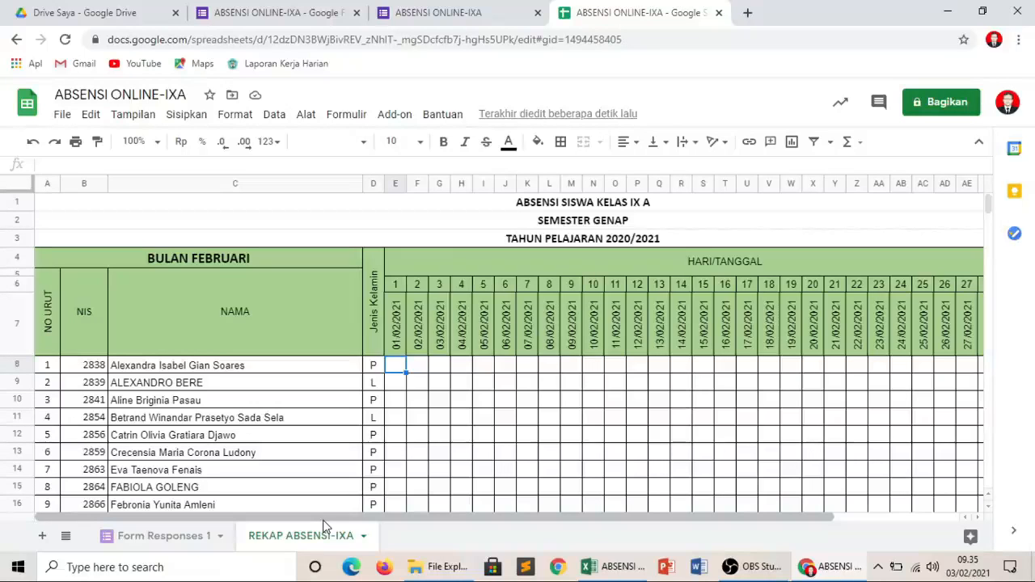
{"action": "type", "text": "="}
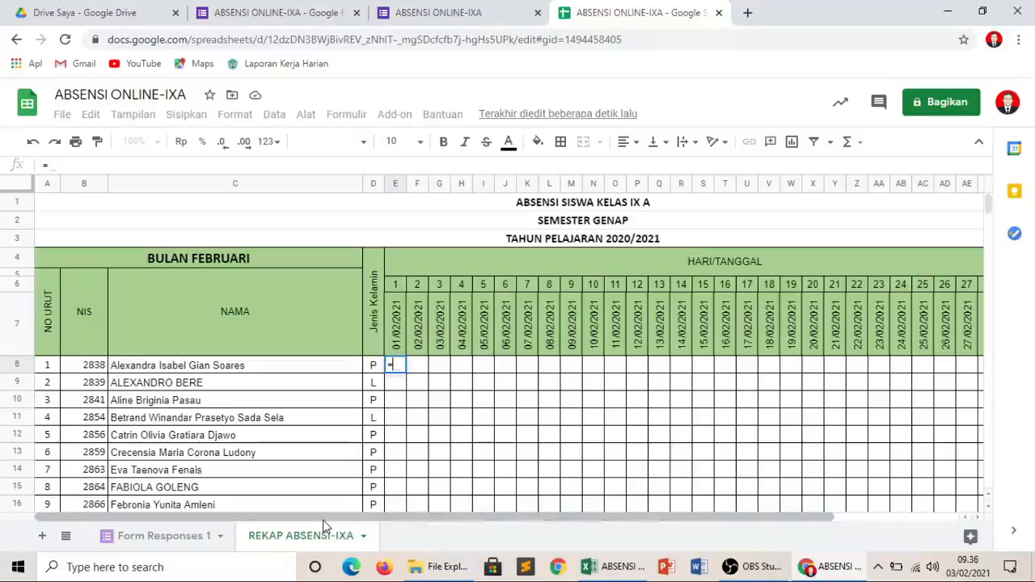
{"action": "type", "text": "COUNT"}
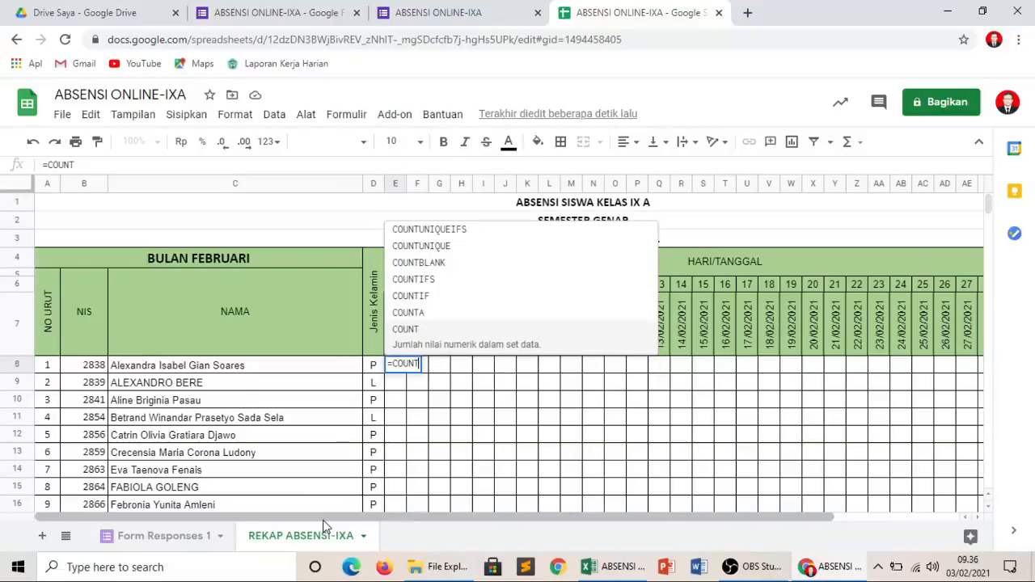
{"action": "left_click", "coordinate": [426, 287]}
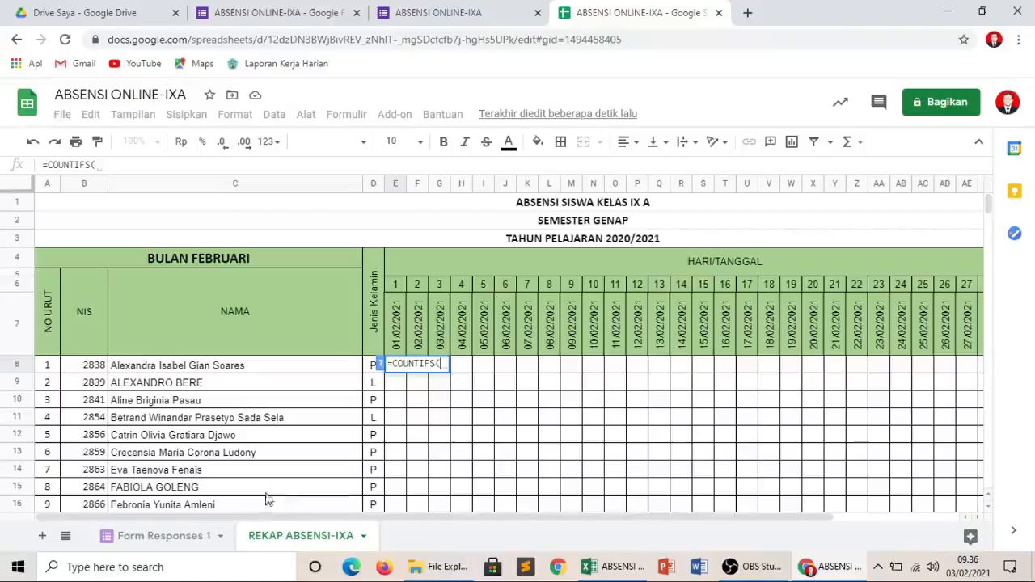
{"action": "left_click", "coordinate": [162, 540]}
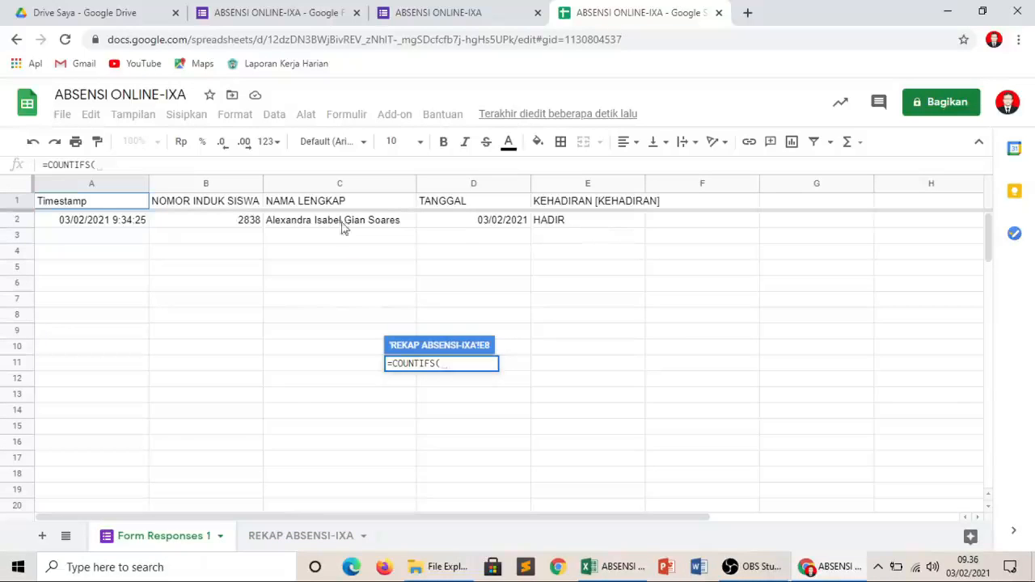
{"action": "left_click", "coordinate": [226, 226]}
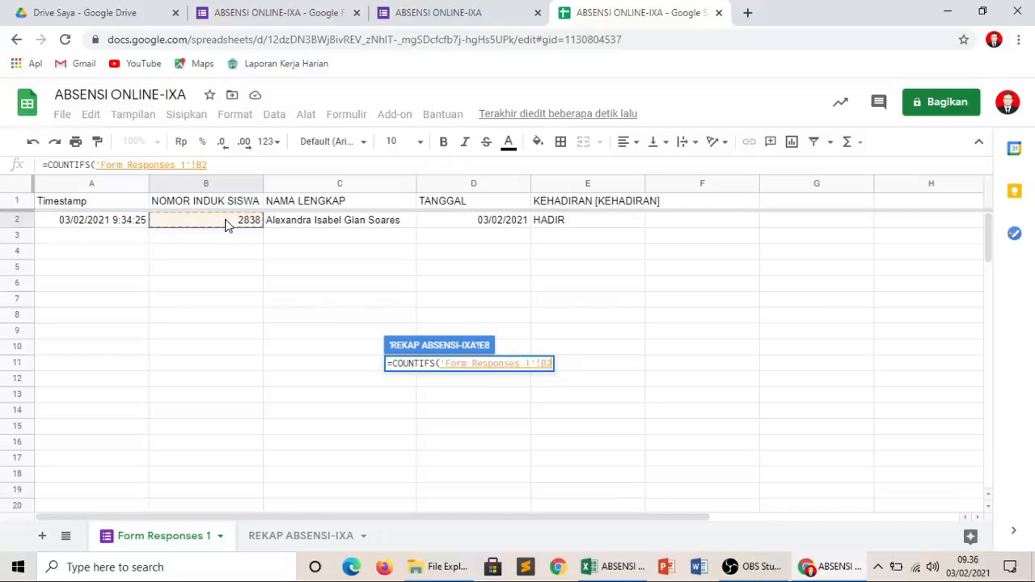
{"action": "left_click_drag", "start_coordinate": [226, 226], "coordinate": [229, 574]}
{"action": "key", "text": "shift+Down"}
{"action": "key", "text": "shift+Down"}
{"action": "key", "text": "shift+Down"}
{"action": "key", "text": "shift+Down"}
{"action": "key", "text": "shift+Down"}
{"action": "key", "text": "shift+Down"}
{"action": "key", "text": "shift+Down"}
{"action": "key", "text": "shift+Down"}
{"action": "key", "text": "shift+Down"}
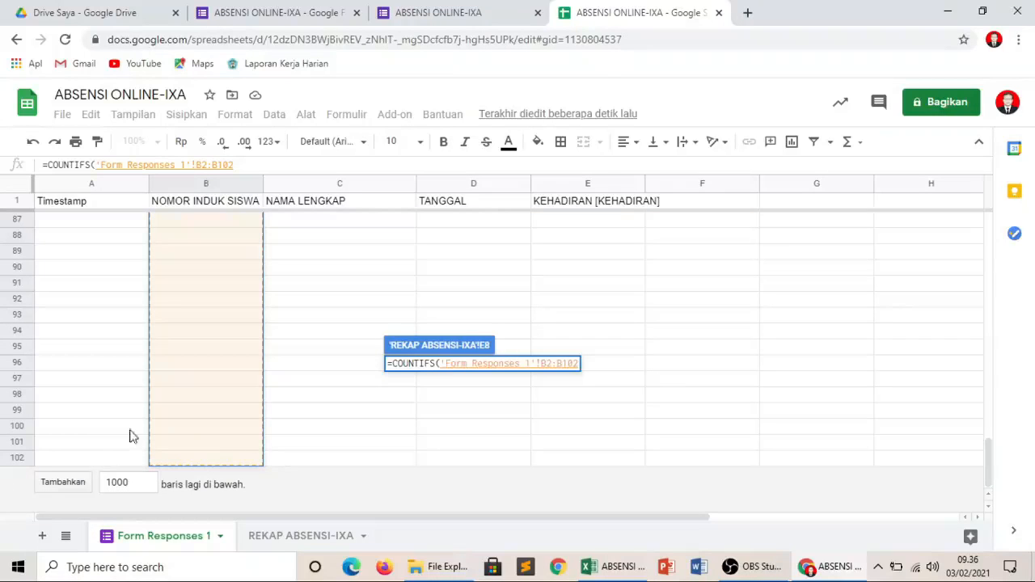
Add 1000 rows to Form Responses 1 and change the end of the formula's range to B1000
{"action": "left_click", "coordinate": [68, 487]}
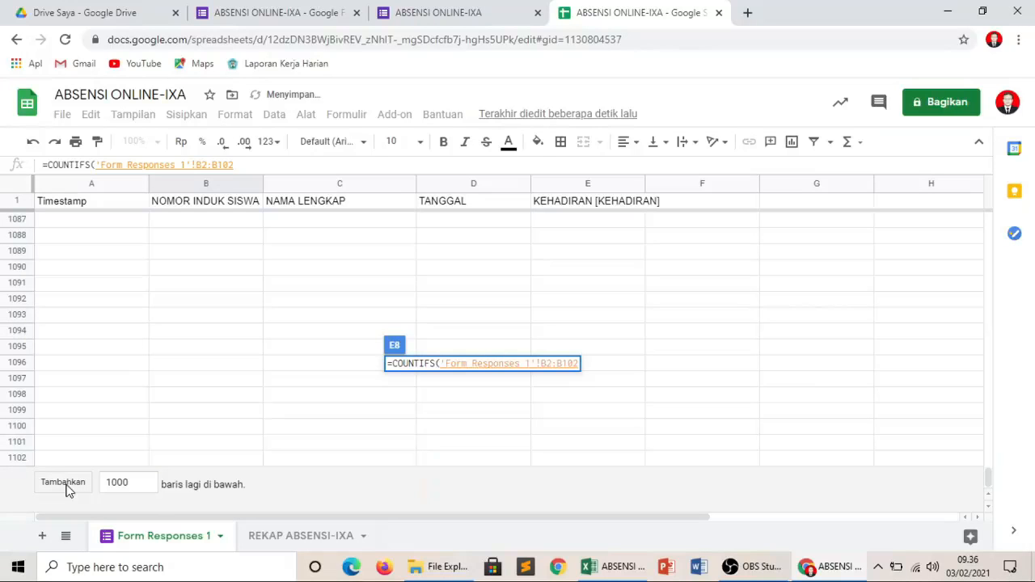
{"action": "left_click", "coordinate": [244, 164]}
{"action": "key", "text": "BackSpace"}
{"action": "type", "text": "000"}
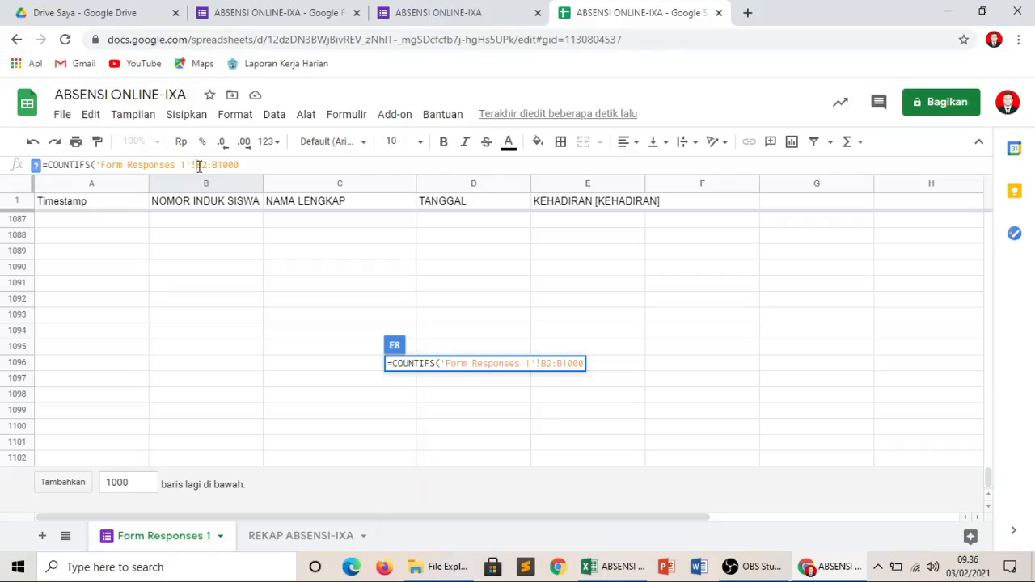
Make the first criteria range absolute as $B$2:$B$1000 and add a semicolon after it
{"action": "left_click", "coordinate": [199, 165]}
{"action": "type", "text": "$"}
{"action": "key", "text": "Right"}
{"action": "type", "text": "$"}
{"action": "left_click", "coordinate": [225, 165]}
{"action": "type", "text": "$"}
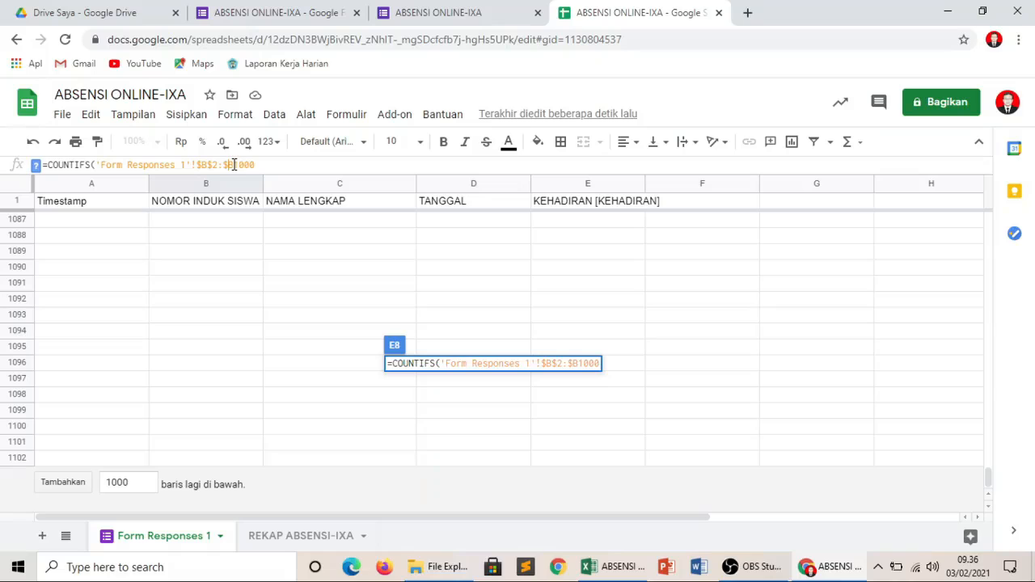
{"action": "left_click", "coordinate": [238, 165]}
{"action": "type", "text": "$1000;"}
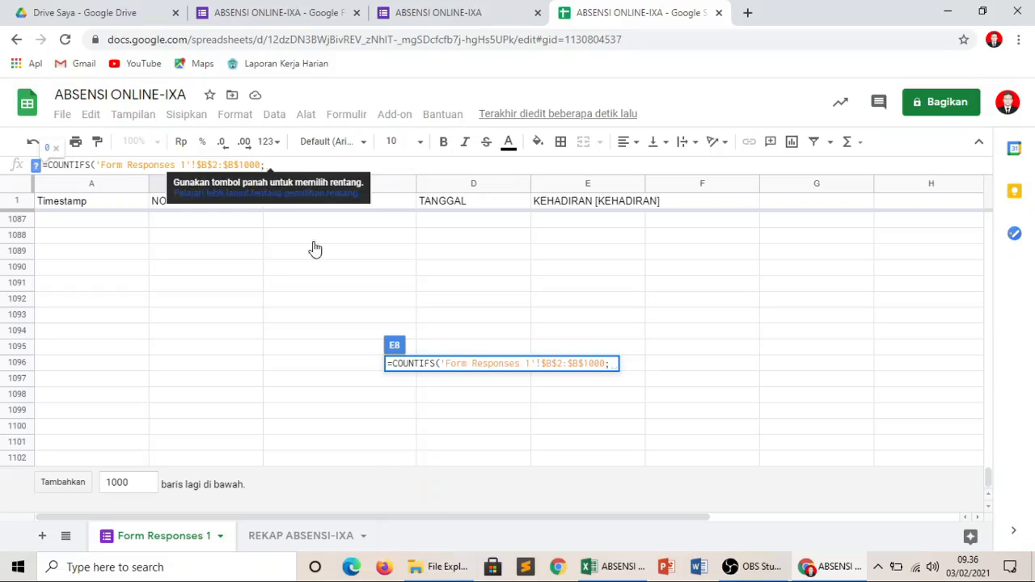
Insert the NIS cells B8:B38 of the REKAP ABSENSI-IXA sheet as the first criterion in the formula
{"action": "left_click", "coordinate": [282, 539]}
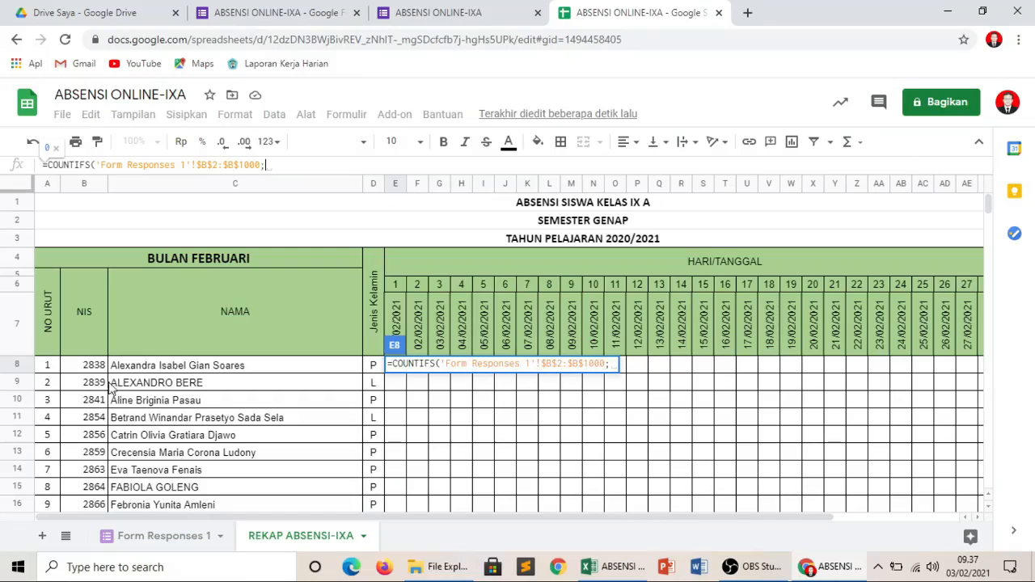
{"action": "left_click", "coordinate": [91, 367]}
{"action": "left_click_drag", "start_coordinate": [91, 366], "coordinate": [84, 418]}
{"action": "left_click_drag", "start_coordinate": [84, 370], "coordinate": [84, 396]}
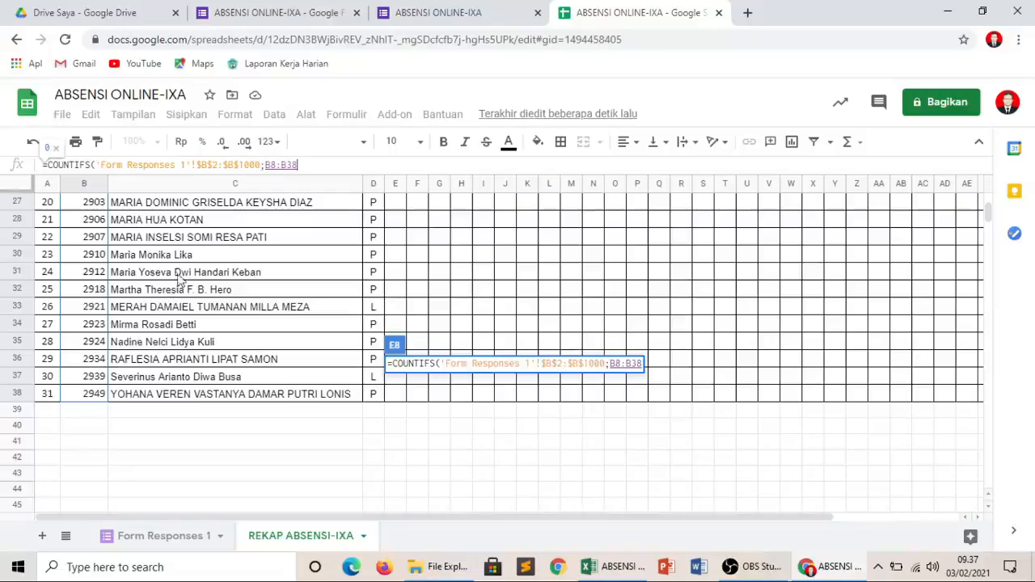
Make the NIS criterion absolute as $B$8:$B$38 and add a semicolon after it
{"action": "left_click", "coordinate": [267, 165]}
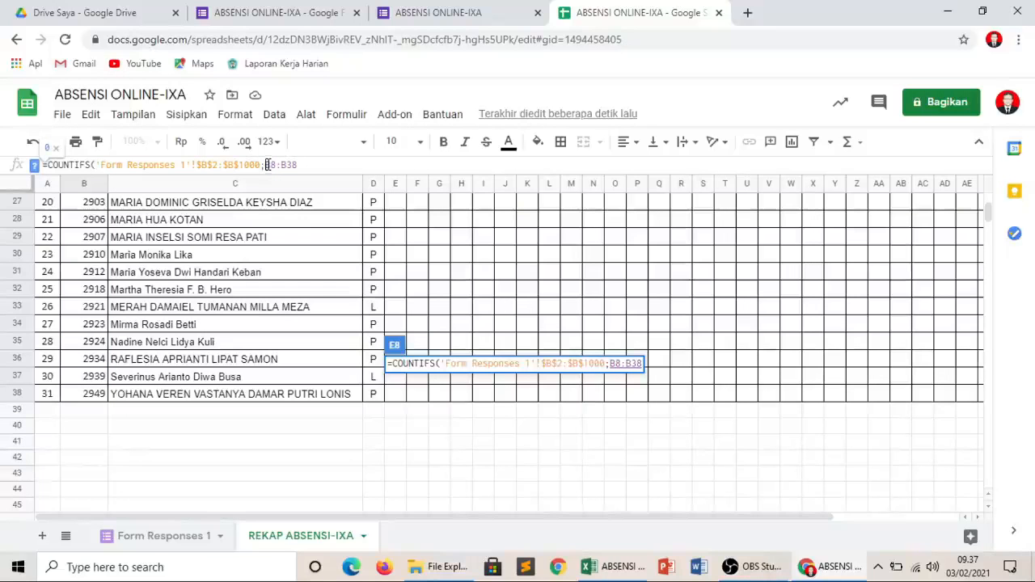
{"action": "type", "text": "$"}
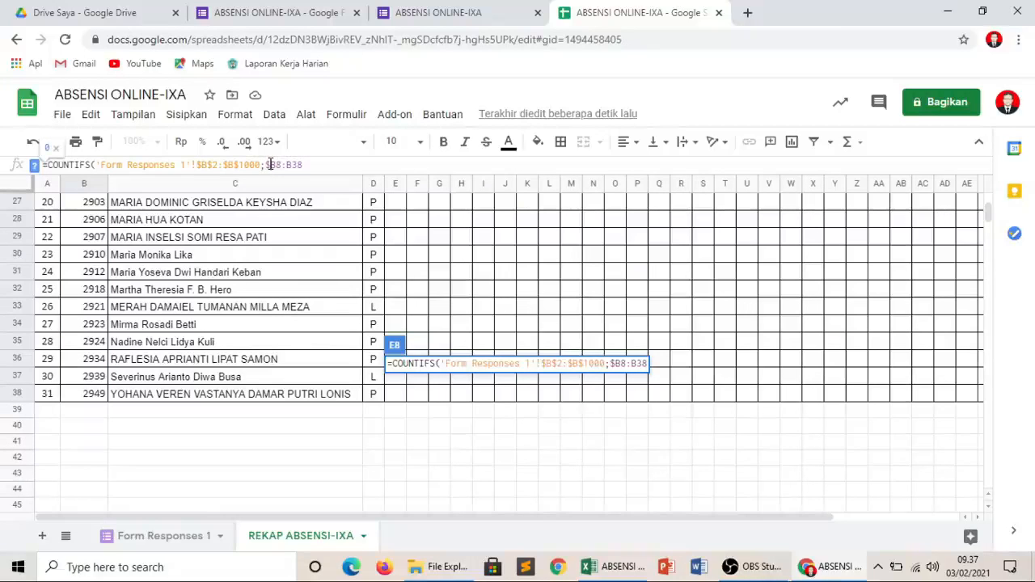
{"action": "key", "text": "Right"}
{"action": "type", "text": "$"}
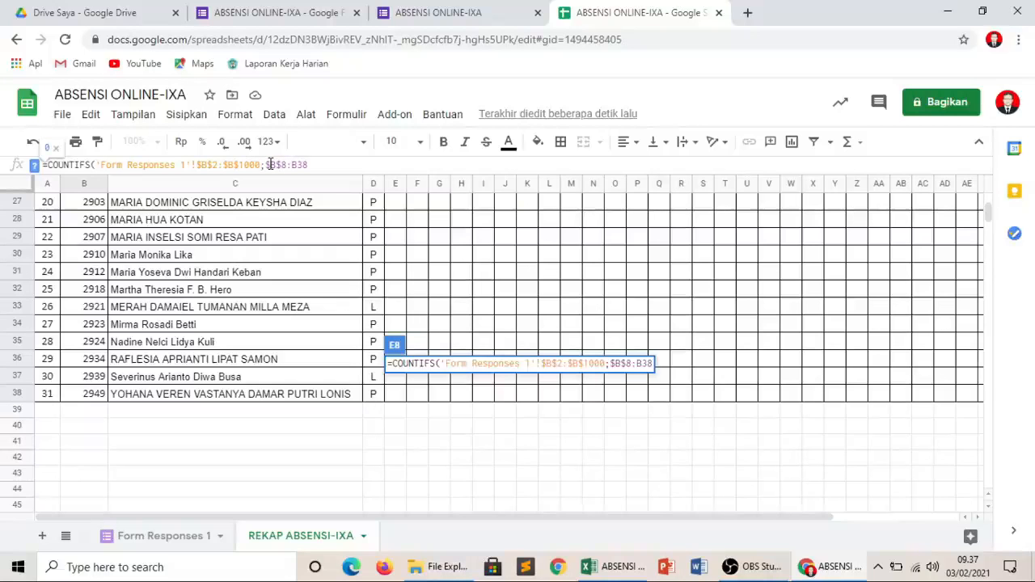
{"action": "key", "text": "Right"}
{"action": "key", "text": "Right"}
{"action": "type", "text": "$"}
{"action": "key", "text": "Right"}
{"action": "type", "text": "$"}
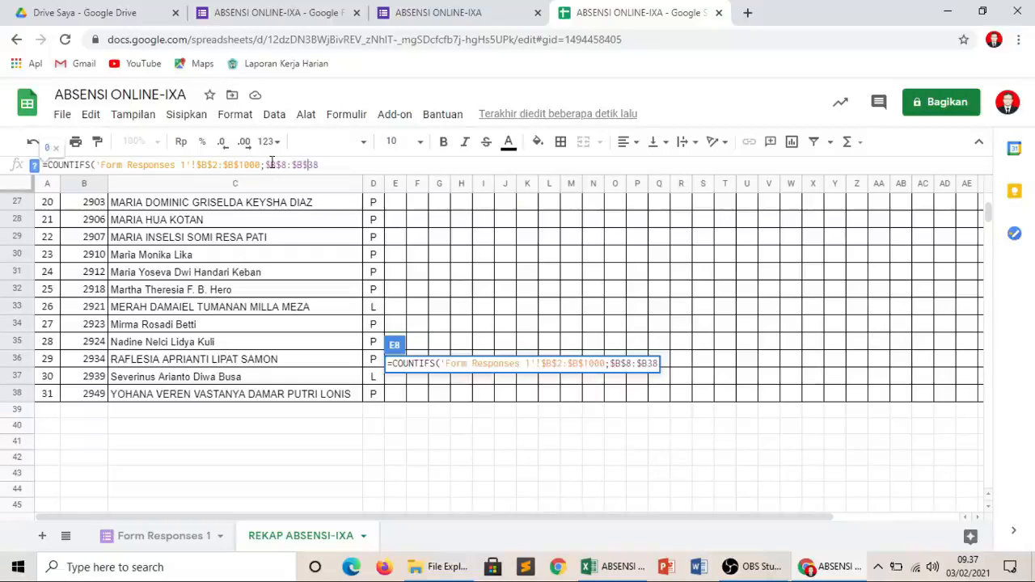
{"action": "left_click", "coordinate": [332, 167]}
{"action": "type", "text": ";"}
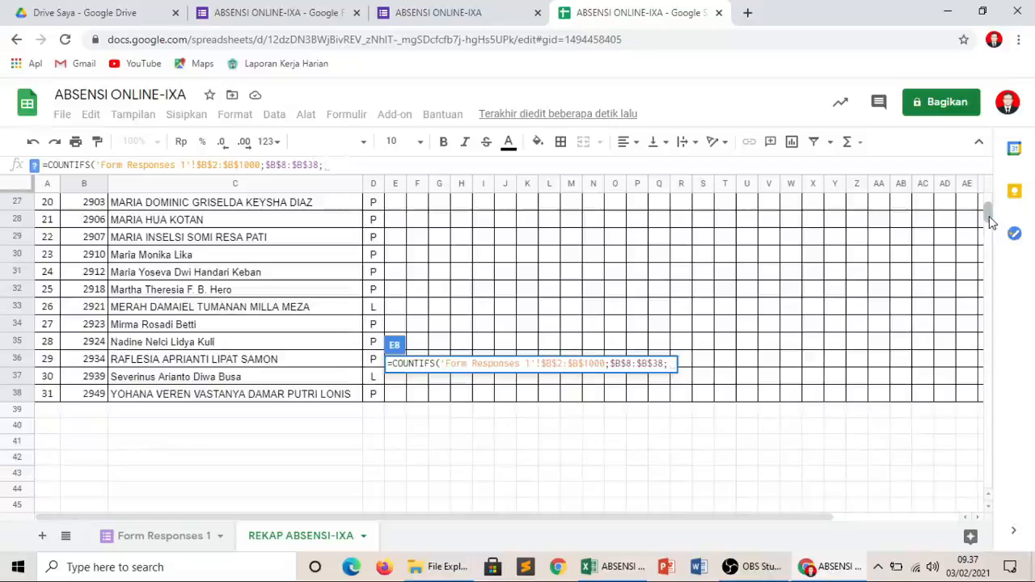
Add the TANGGAL column of Form Responses 1 as the second criteria range, covering D2:D1000
{"action": "left_click_drag", "start_coordinate": [989, 213], "coordinate": [992, 207]}
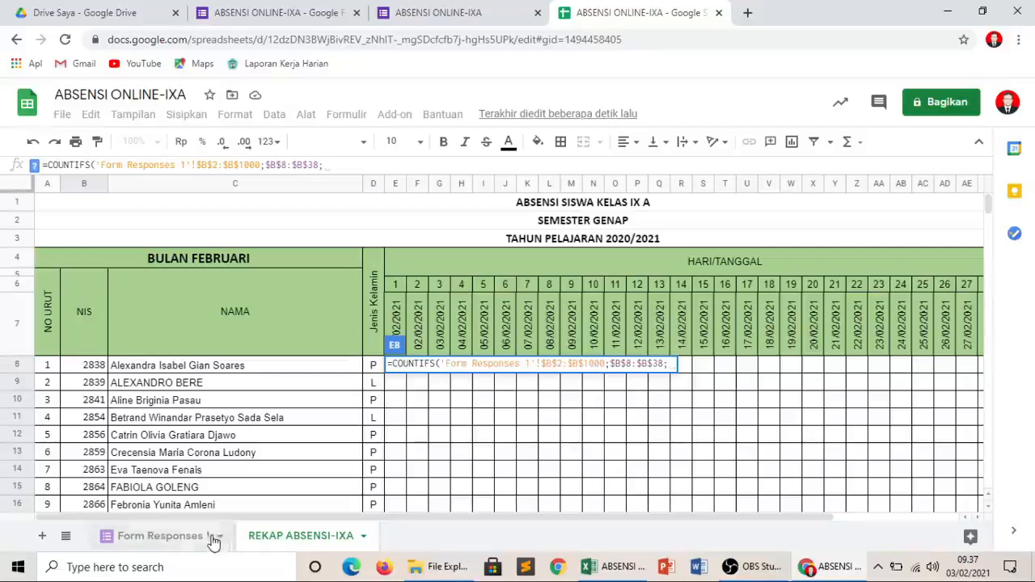
{"action": "left_click", "coordinate": [187, 540]}
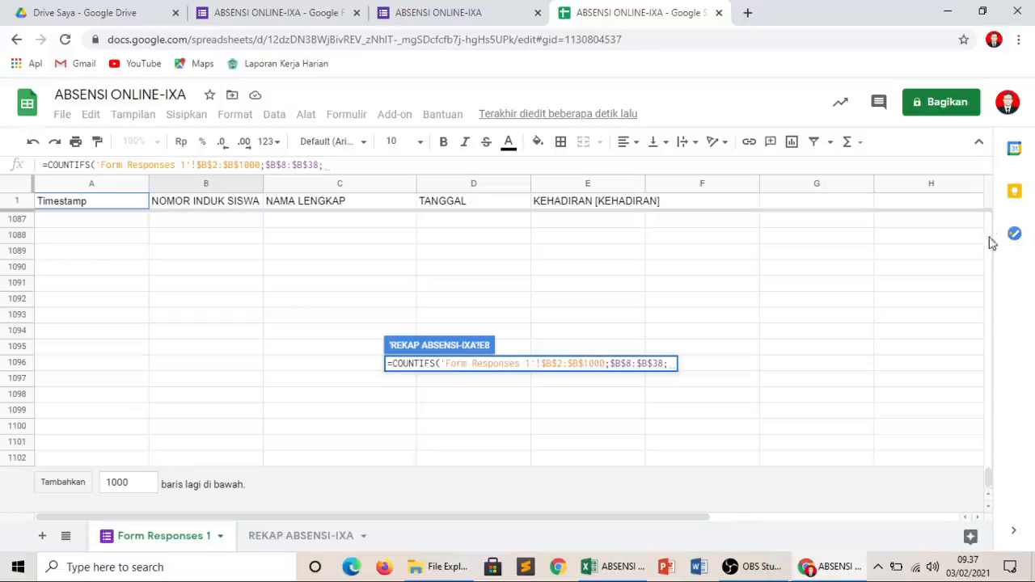
{"action": "left_click_drag", "start_coordinate": [991, 483], "coordinate": [994, 224]}
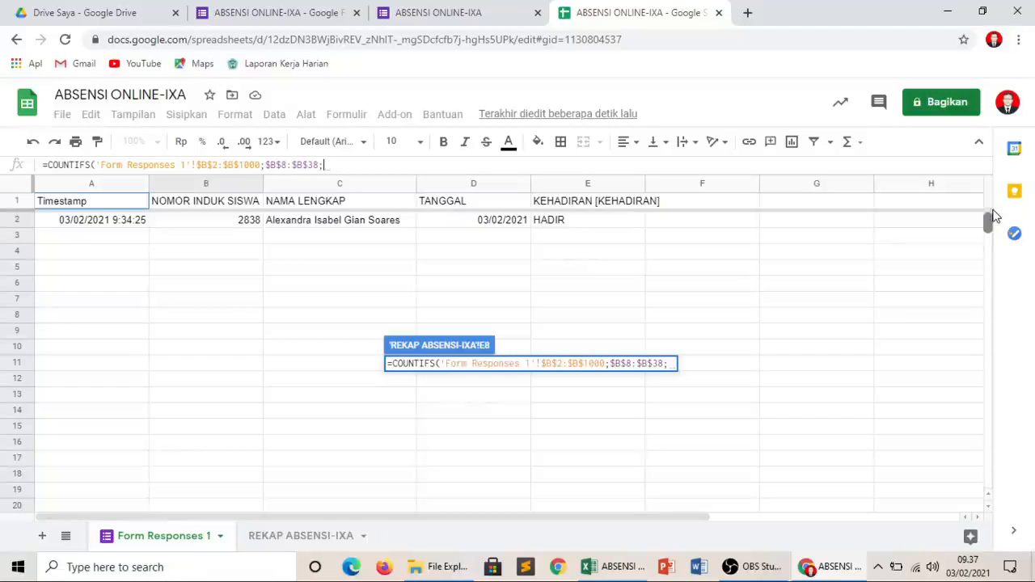
{"action": "left_click", "coordinate": [501, 221]}
{"action": "left_click_drag", "start_coordinate": [502, 224], "coordinate": [479, 493]}
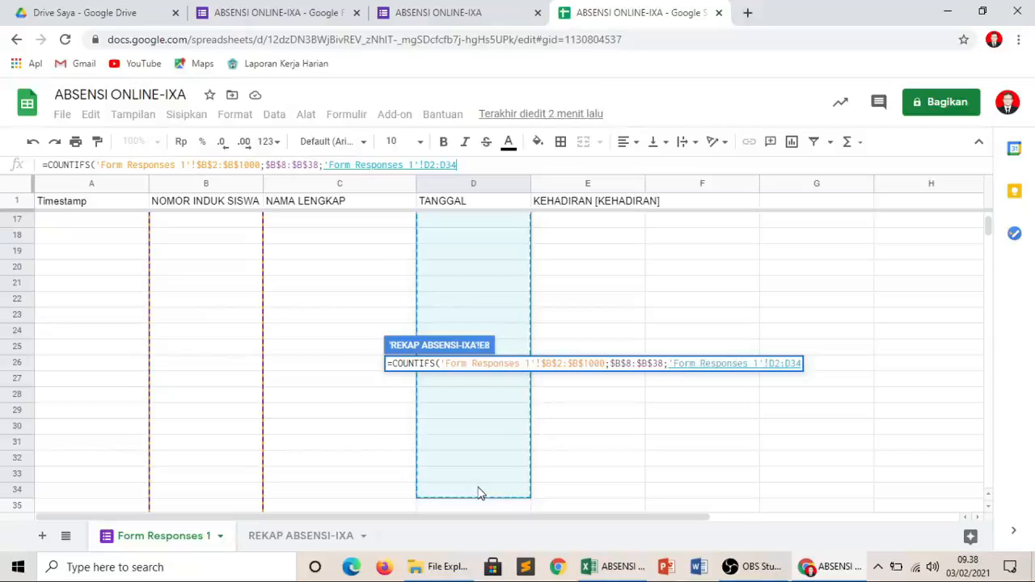
{"action": "key", "text": "BackSpace"}
{"action": "key", "text": "BackSpace"}
{"action": "type", "text": "1000"}
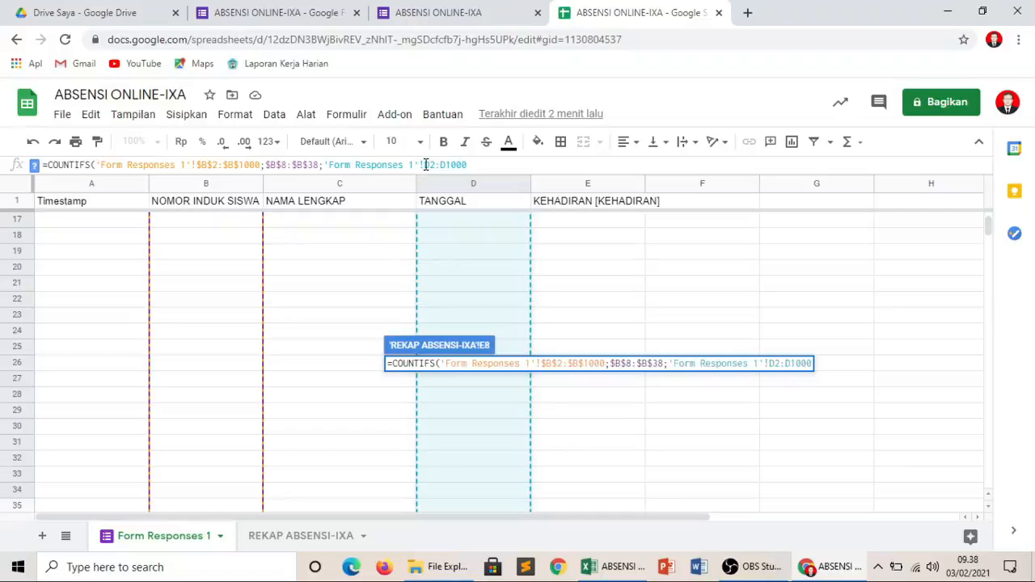
Make the TANGGAL range absolute as $D$2:$D$1000 and add a semicolon after it
{"action": "left_click", "coordinate": [426, 164]}
{"action": "type", "text": "$"}
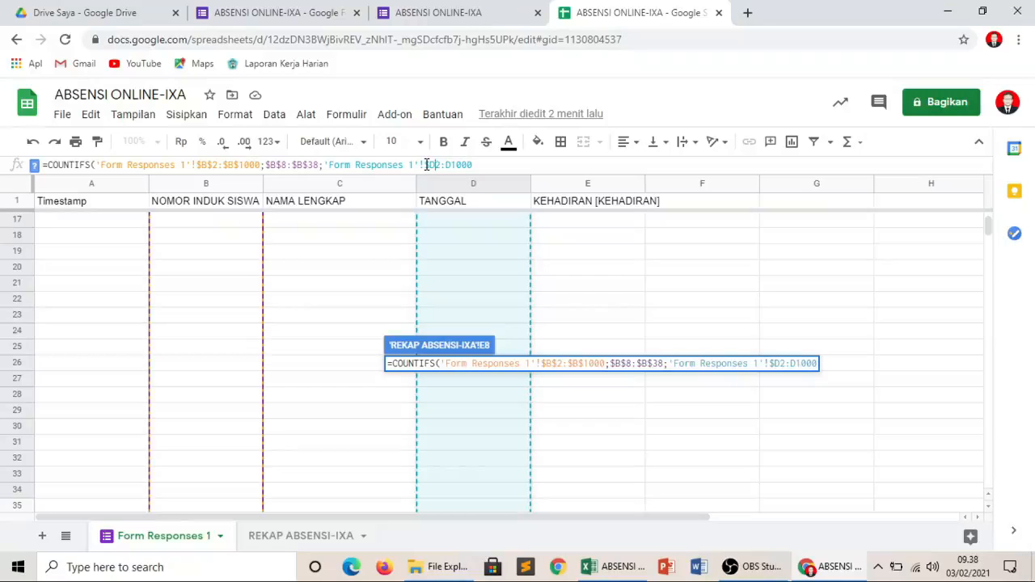
{"action": "key", "text": "Right"}
{"action": "type", "text": "$"}
{"action": "type", "text": "$B"}
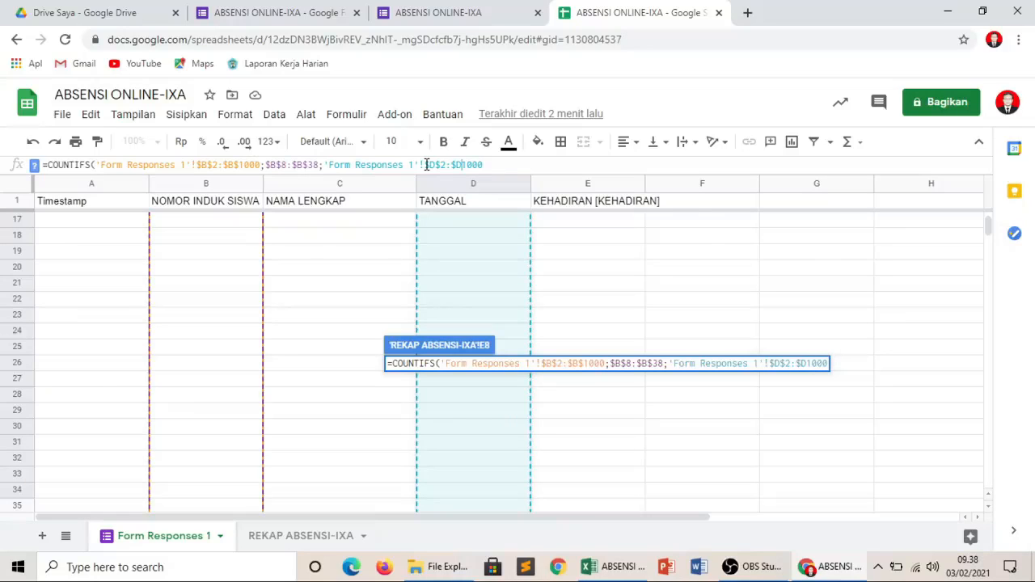
{"action": "type", "text": "$"}
{"action": "type", "text": ";"}
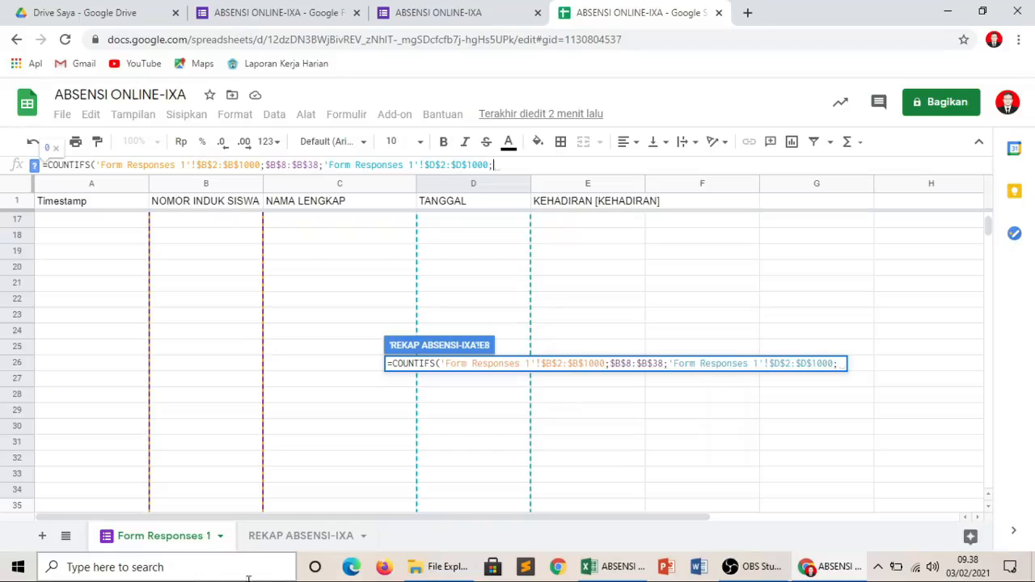
Insert the date header cells E7:AI7 of the REKAP ABSENSI-IXA sheet as the second criterion
{"action": "left_click", "coordinate": [315, 537]}
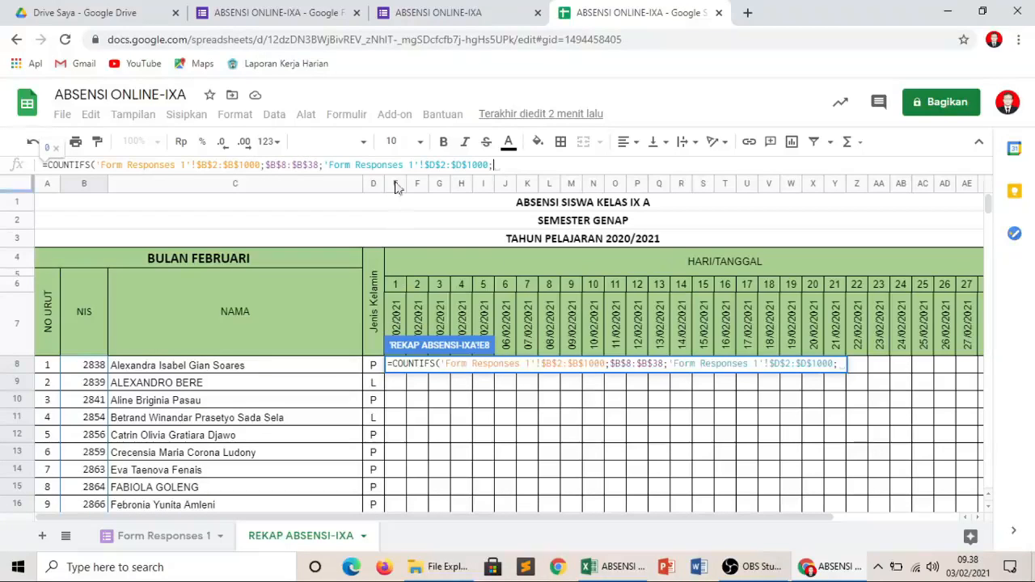
{"action": "left_click", "coordinate": [396, 324]}
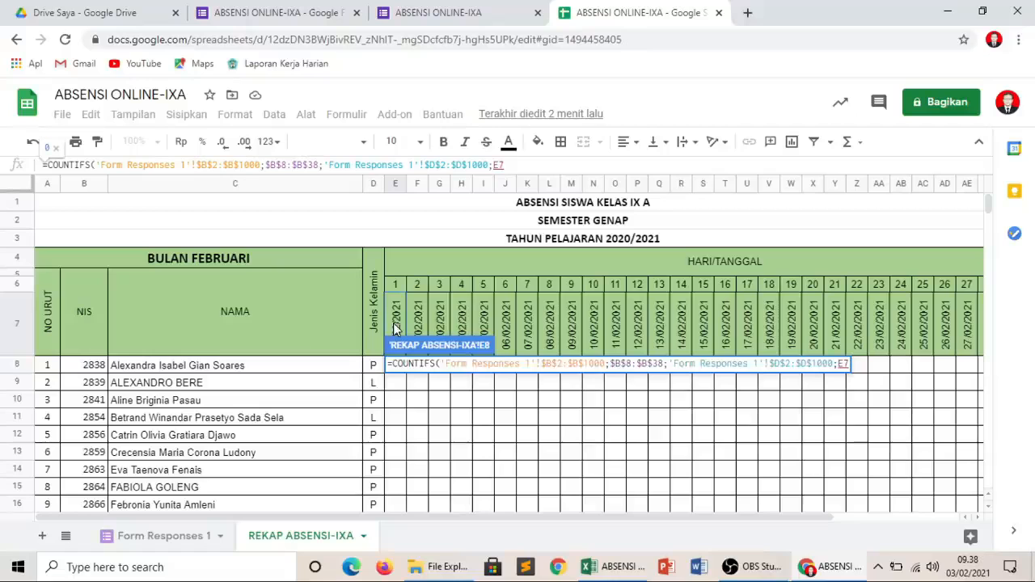
{"action": "left_click_drag", "start_coordinate": [395, 320], "coordinate": [726, 339]}
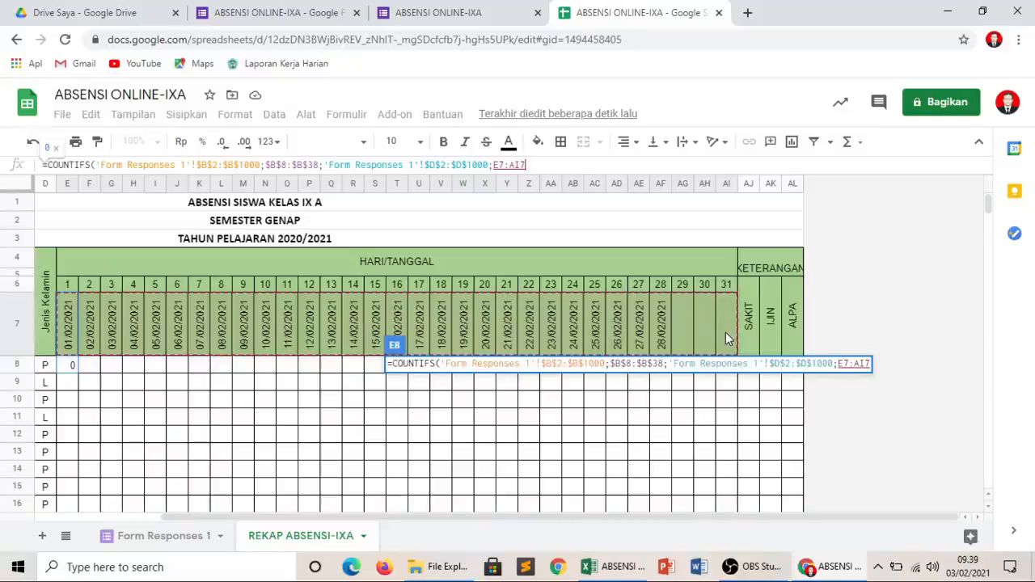
Make the date criterion absolute as $E$7:$AI$7 and add the formula's closing parenthesis
{"action": "left_click", "coordinate": [495, 164]}
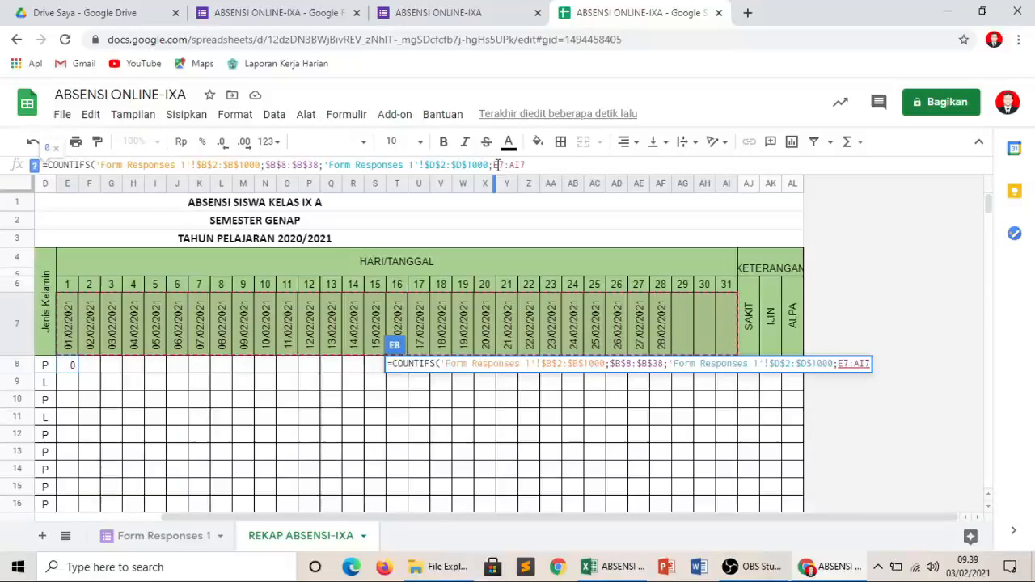
{"action": "type", "text": "$"}
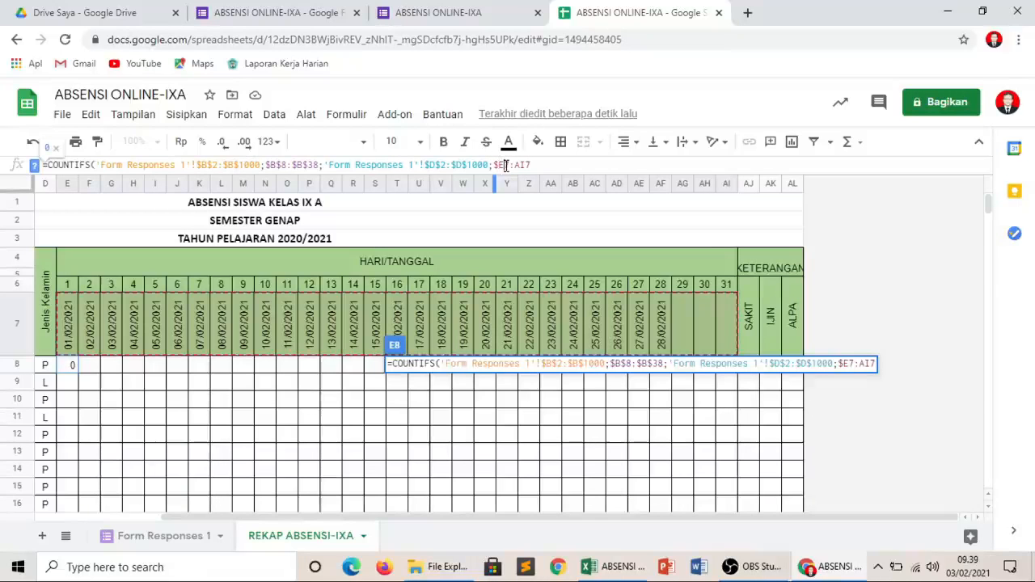
{"action": "left_click", "coordinate": [505, 165]}
{"action": "type", "text": "$"}
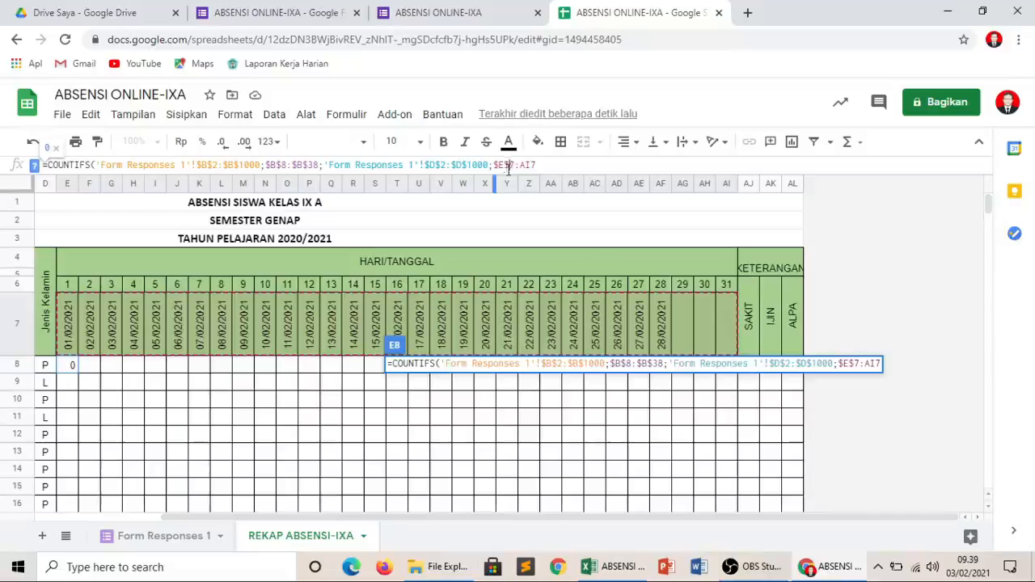
{"action": "left_click", "coordinate": [521, 165]}
{"action": "type", "text": "$AI$"}
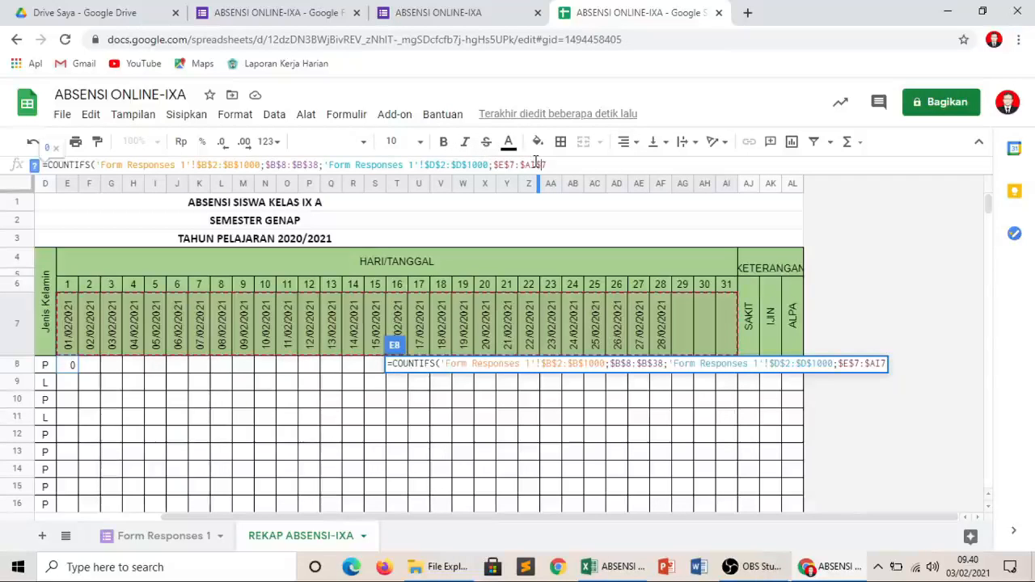
{"action": "left_click", "coordinate": [535, 164]}
{"action": "type", "text": "$7"}
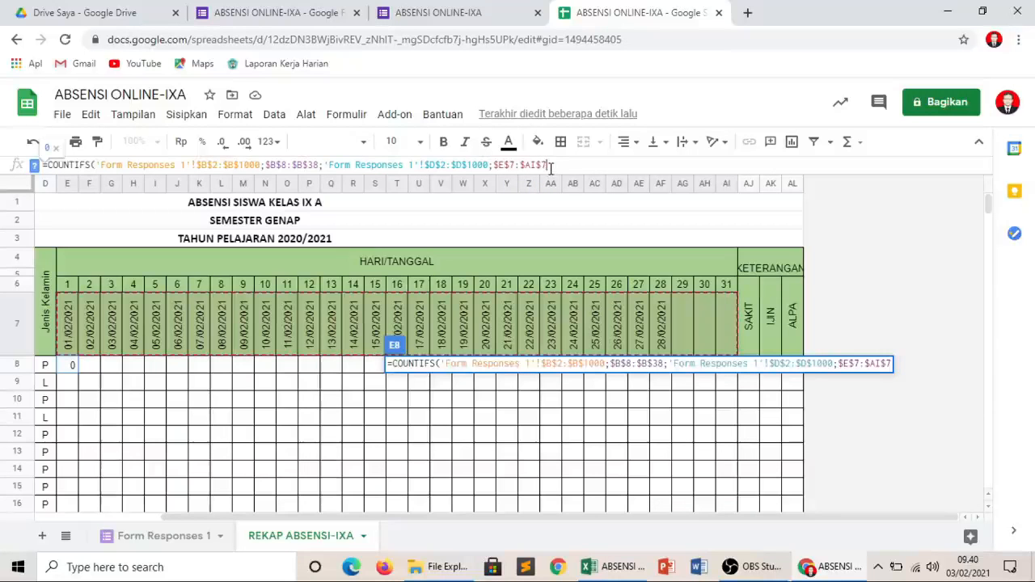
{"action": "type", "text": ")"}
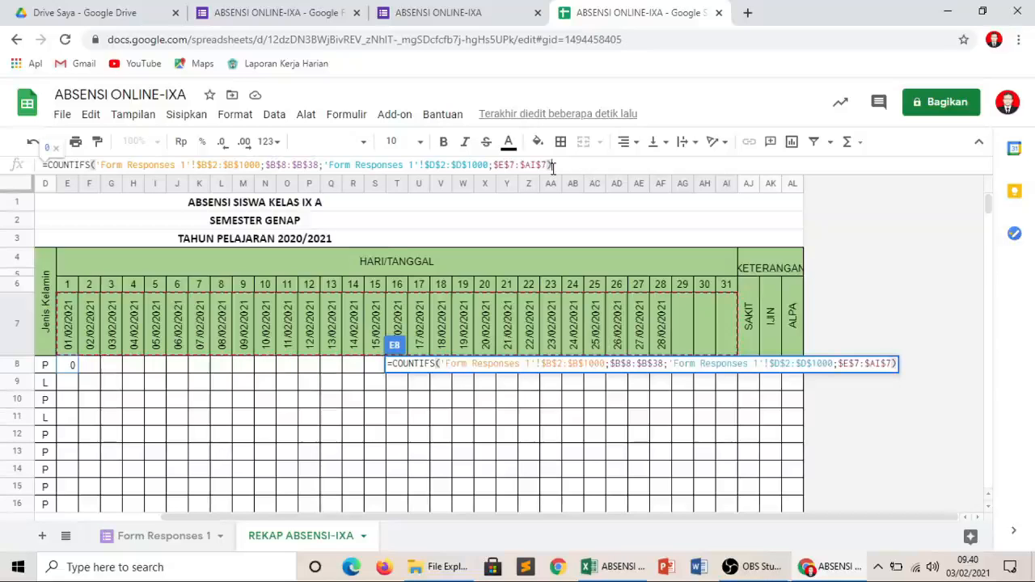
Finish the COUNTIFS formula in E8 and fill it across row 8 through AI8
{"action": "key", "text": "Return"}
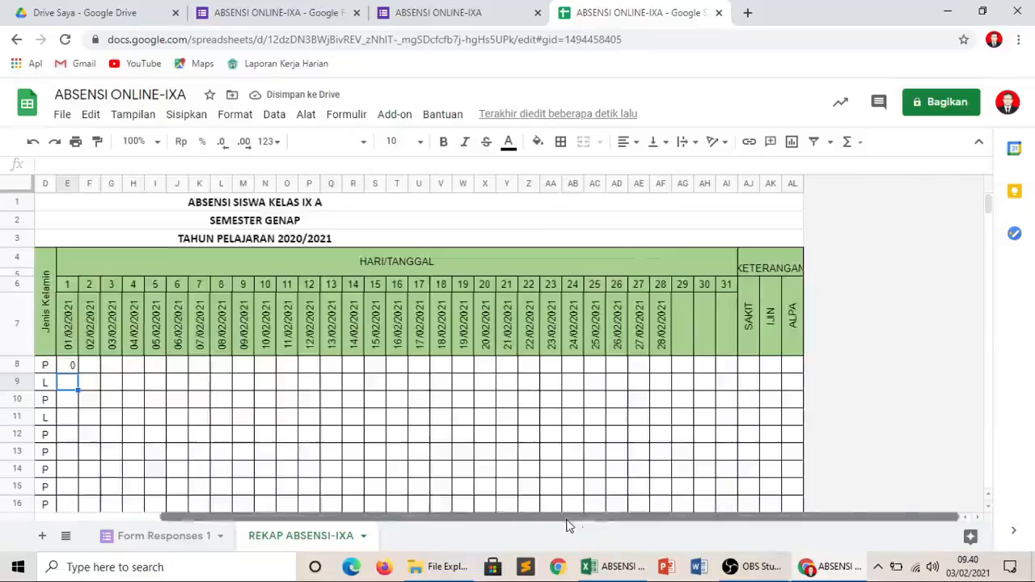
{"action": "left_click_drag", "start_coordinate": [566, 517], "coordinate": [443, 526]}
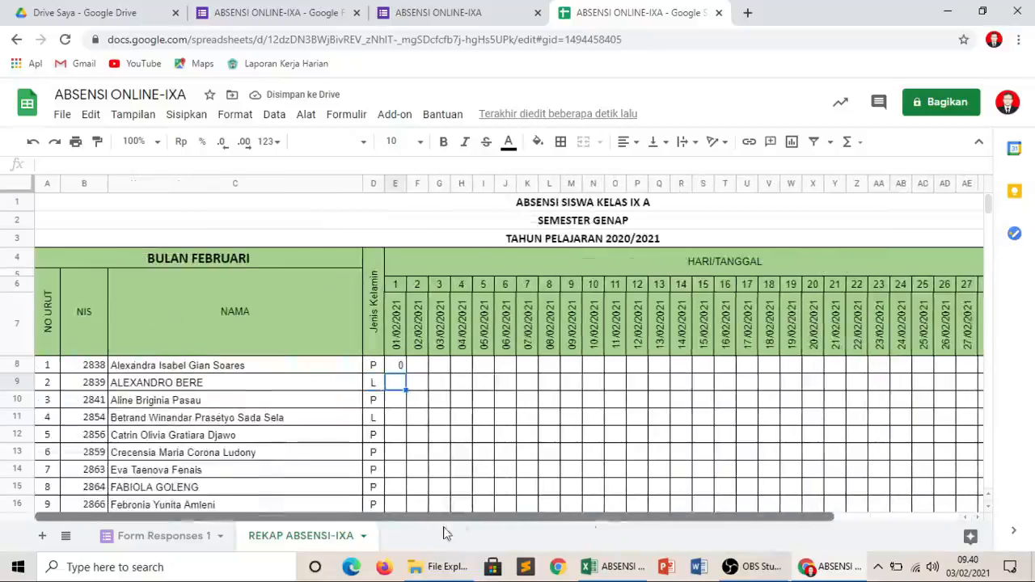
{"action": "left_click", "coordinate": [400, 366]}
{"action": "left_click_drag", "start_coordinate": [407, 373], "coordinate": [727, 377]}
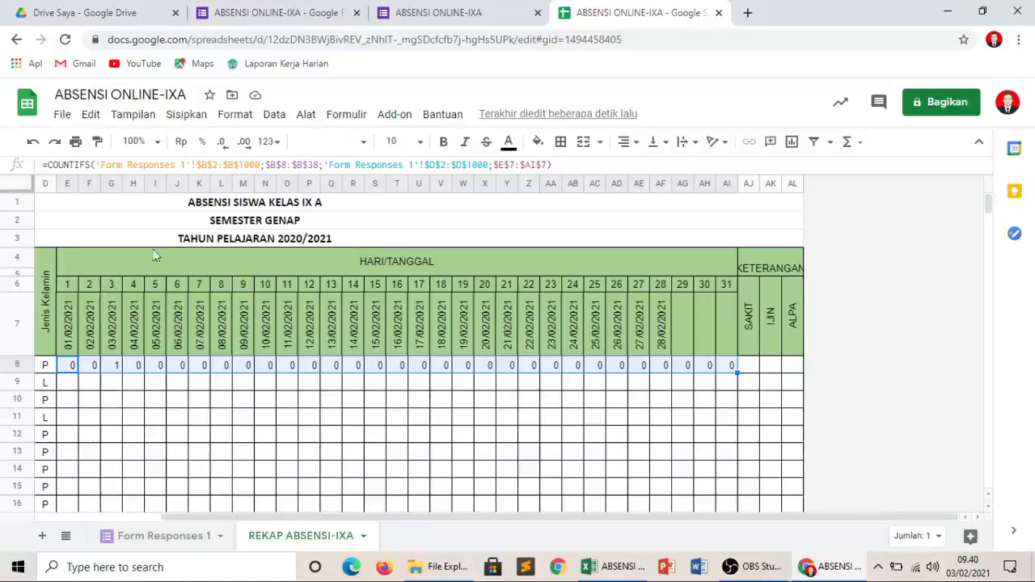
Check the submitted entry in Form Responses 1, then fill the REKAP ABSENSI-IXA formulas from row 8 down through row 38
{"action": "left_click", "coordinate": [162, 540]}
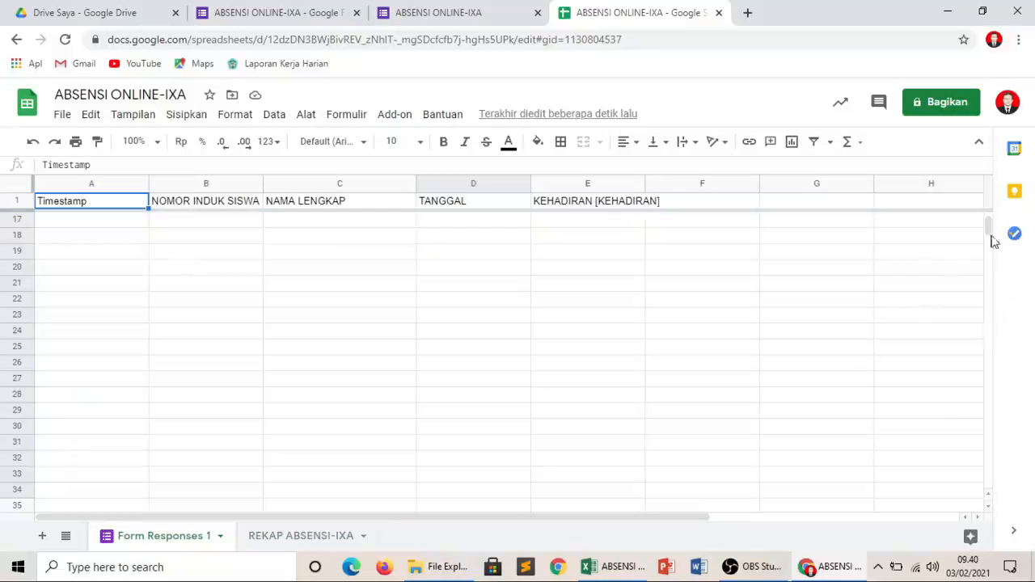
{"action": "left_click_drag", "start_coordinate": [993, 241], "coordinate": [987, 215]}
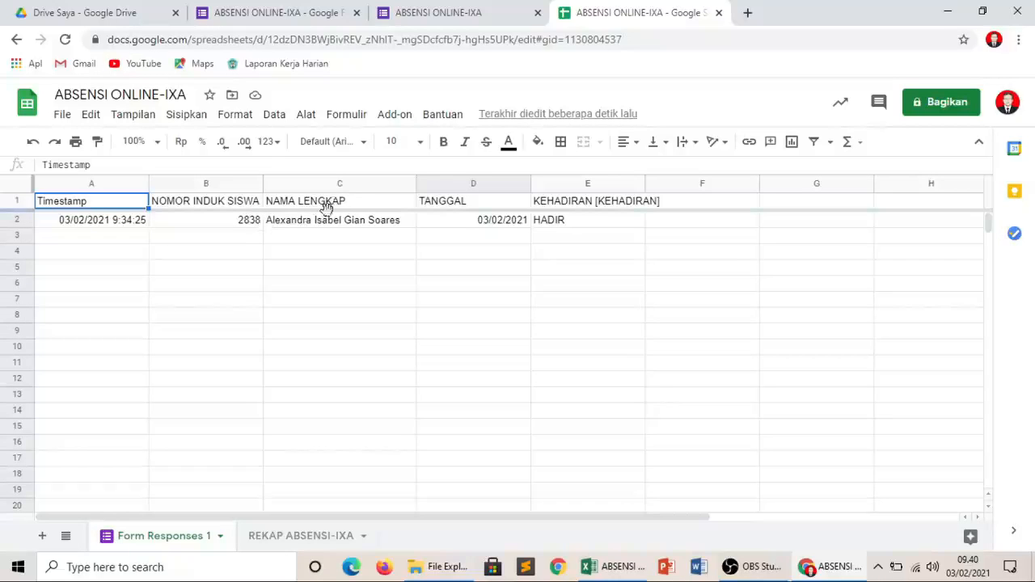
{"action": "left_click", "coordinate": [301, 538]}
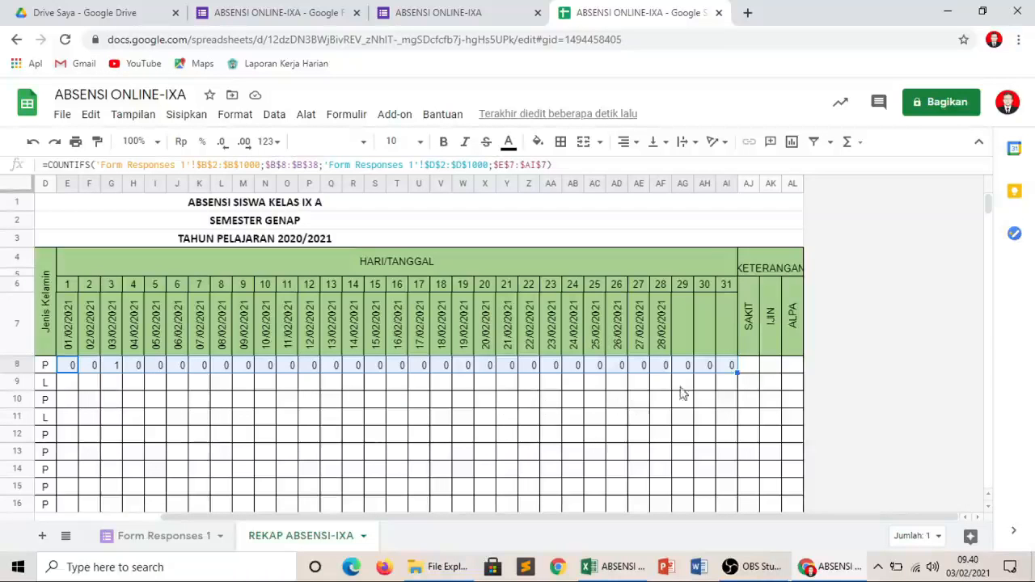
{"action": "mouse_move", "coordinate": [737, 372]}
{"action": "left_mouse_down"}
{"action": "mouse_move", "coordinate": [740, 561]}
{"action": "mouse_move", "coordinate": [732, 367]}
{"action": "left_mouse_up"}
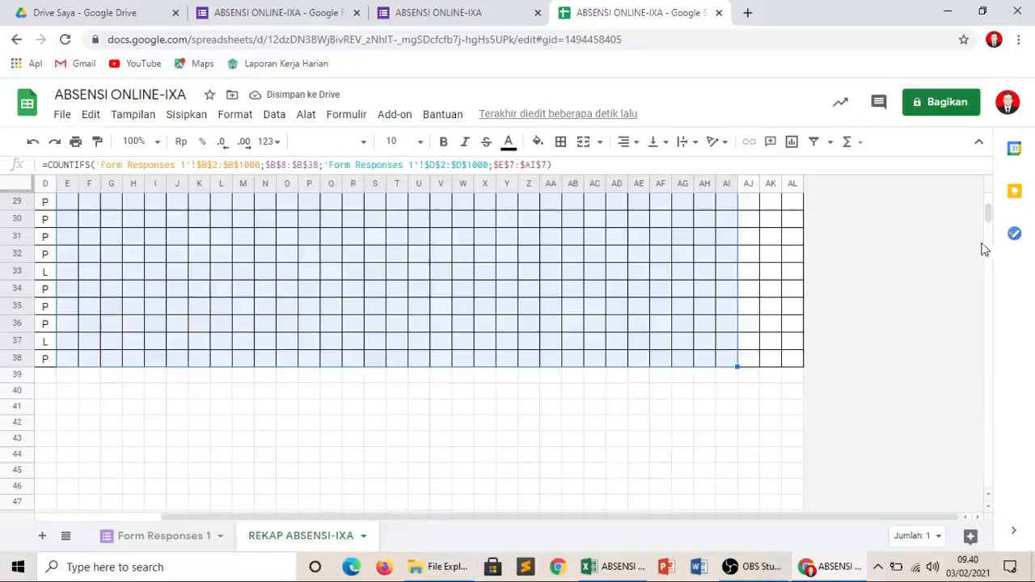
Center the attendance counts in E8:AI38 both horizontally and vertically
{"action": "left_click", "coordinate": [627, 142]}
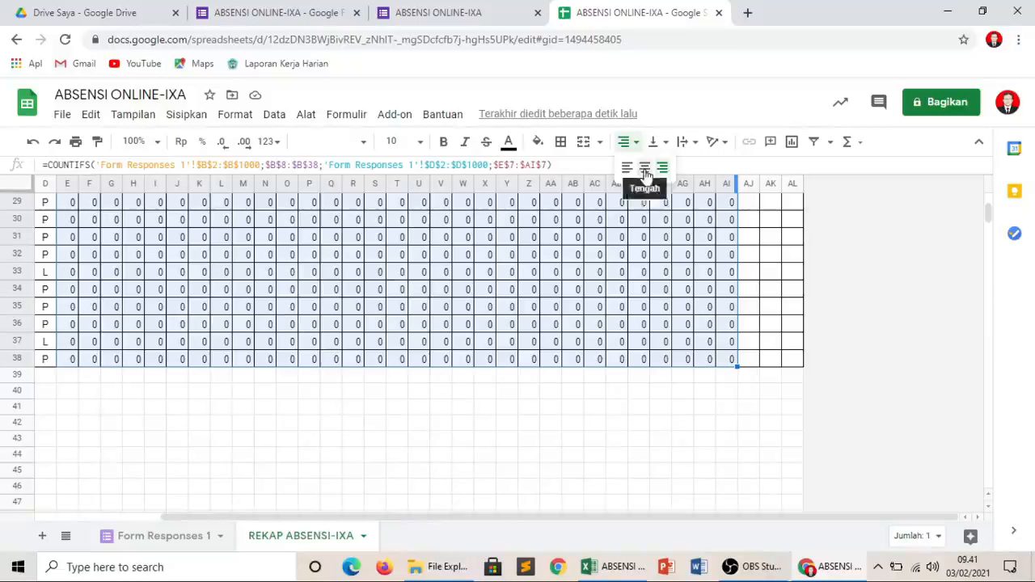
{"action": "left_click", "coordinate": [644, 167]}
{"action": "left_click", "coordinate": [653, 141]}
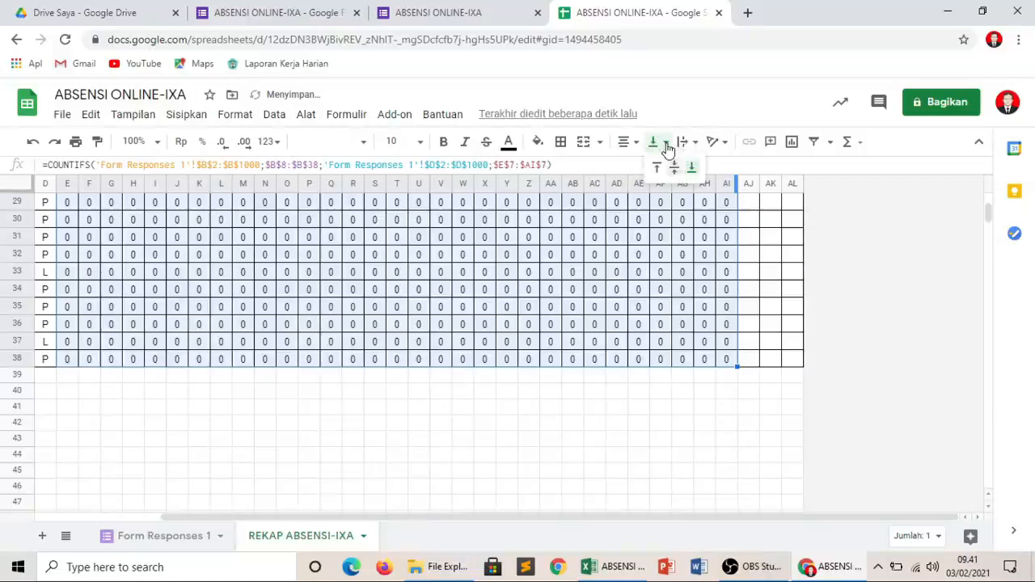
{"action": "left_click", "coordinate": [675, 167]}
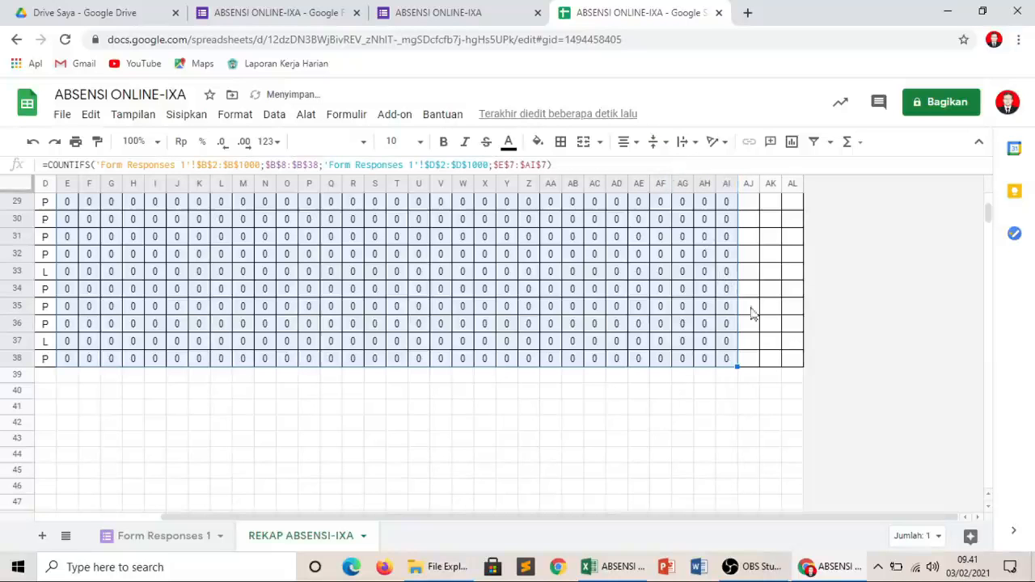
{"action": "left_click_drag", "start_coordinate": [989, 222], "coordinate": [989, 203]}
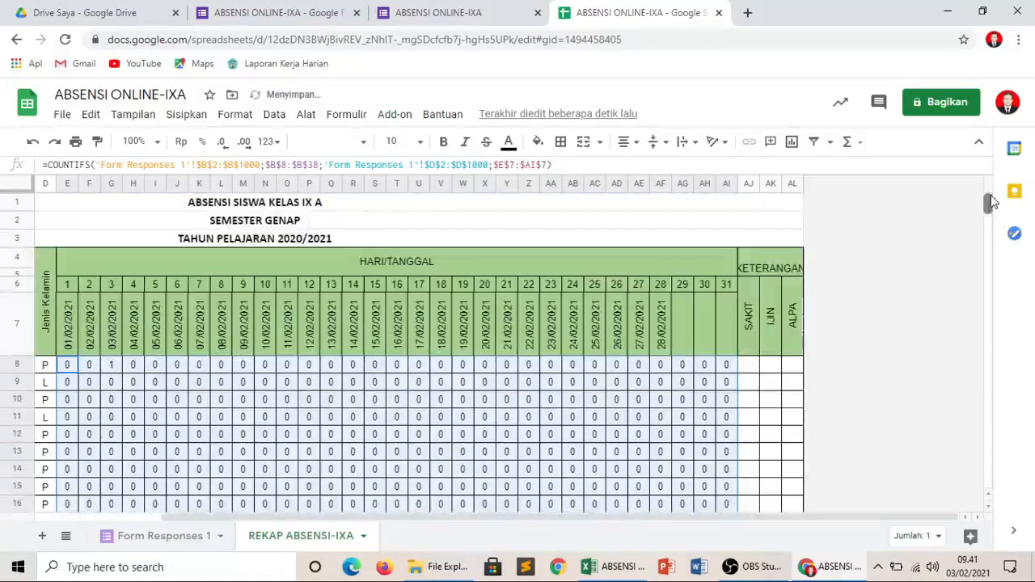
Select the attendance counts in E8:AI38 and start a conditional formatting rule for them
{"action": "left_click", "coordinate": [111, 368]}
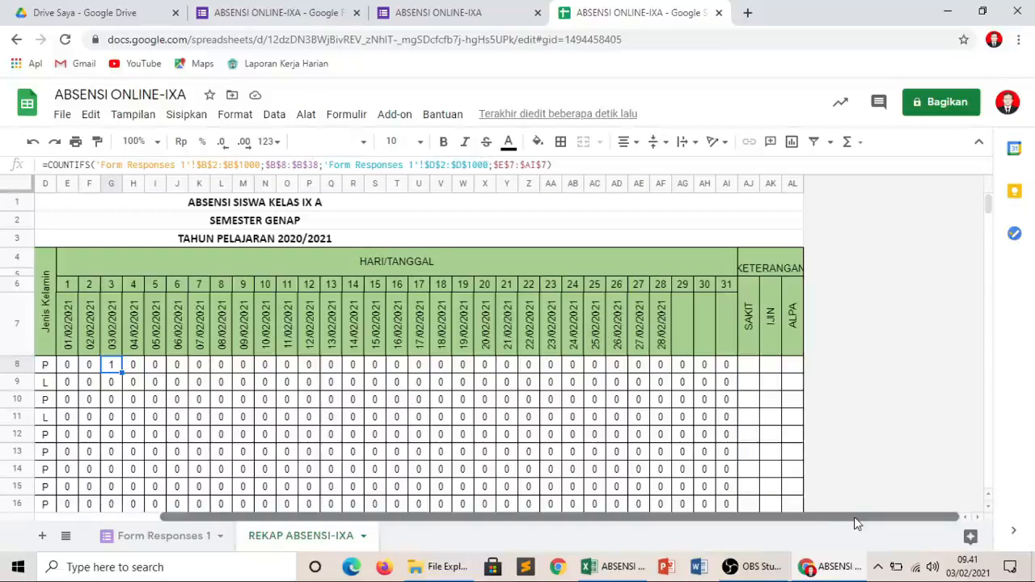
{"action": "left_click_drag", "start_coordinate": [855, 520], "coordinate": [793, 524]}
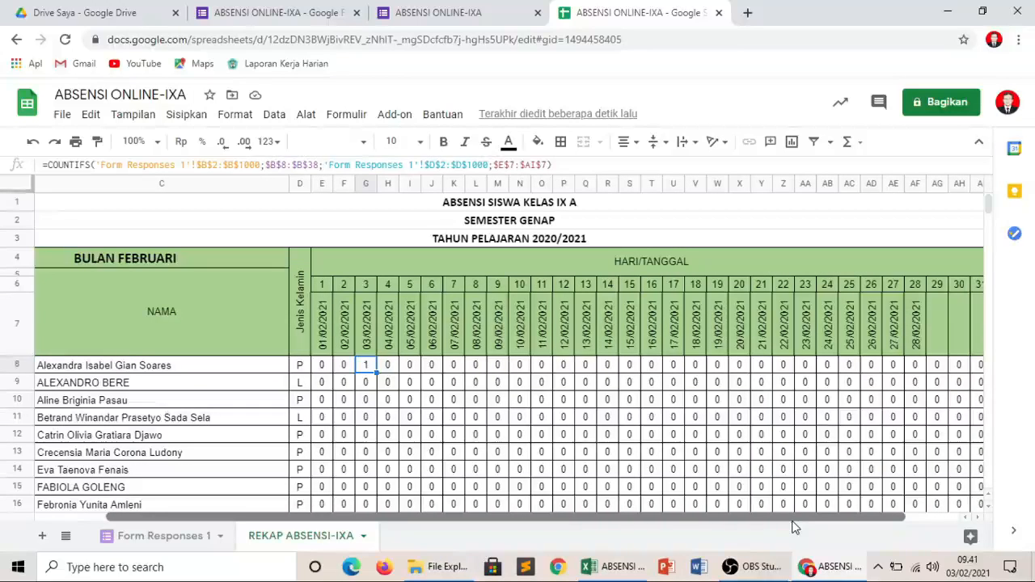
{"action": "left_click", "coordinate": [321, 365]}
{"action": "left_click_drag", "start_coordinate": [430, 373], "coordinate": [735, 492]}
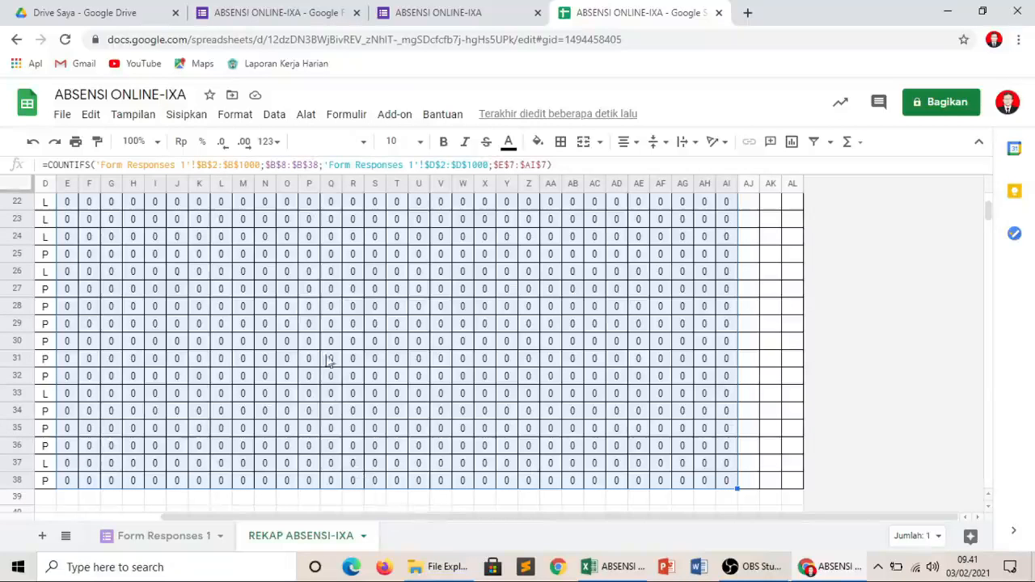
{"action": "left_click", "coordinate": [235, 117]}
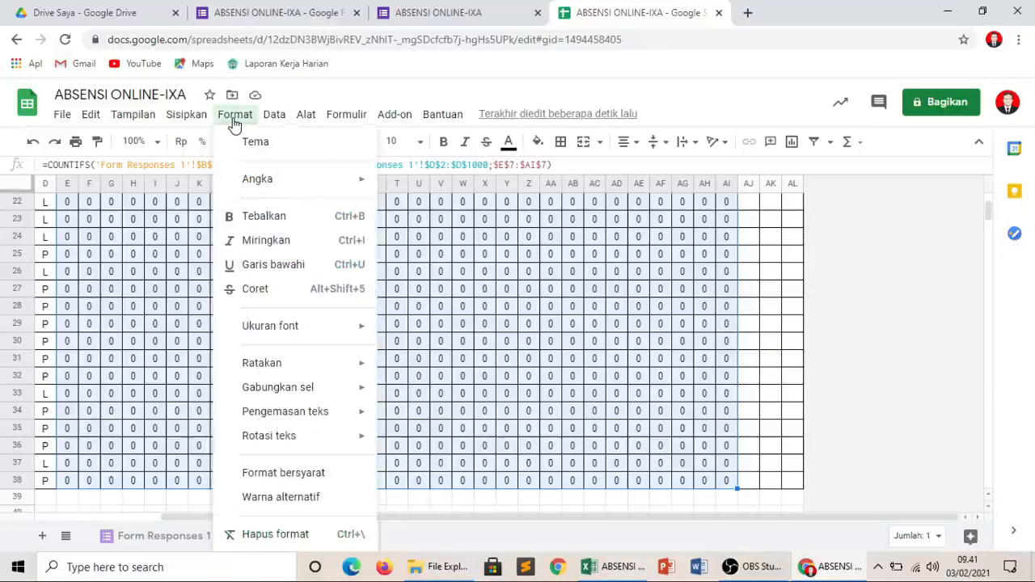
{"action": "left_click", "coordinate": [283, 474]}
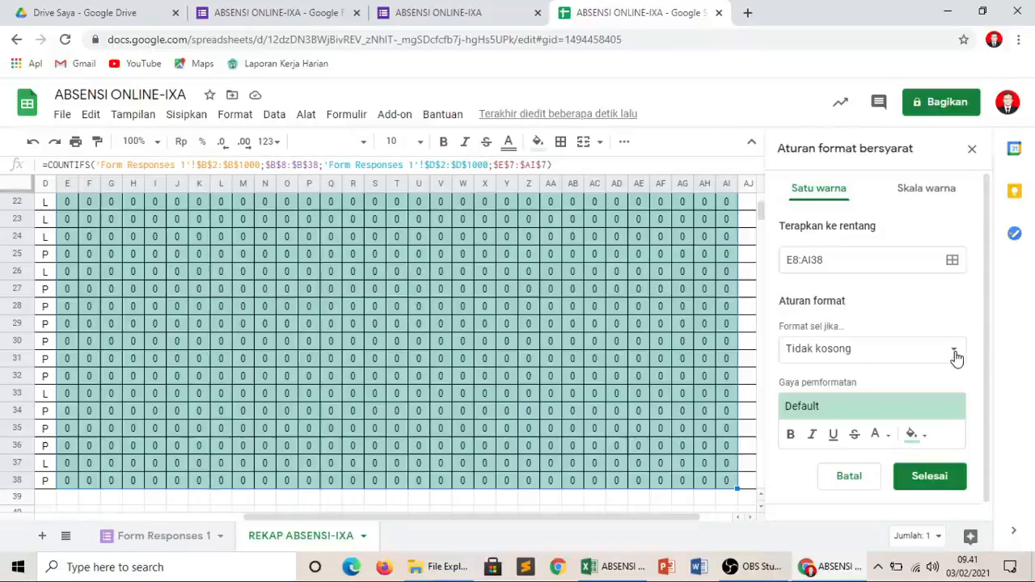
Set the rule's condition to "Kurang dari atau sama dengan" with the value 0
{"action": "left_click", "coordinate": [956, 357]}
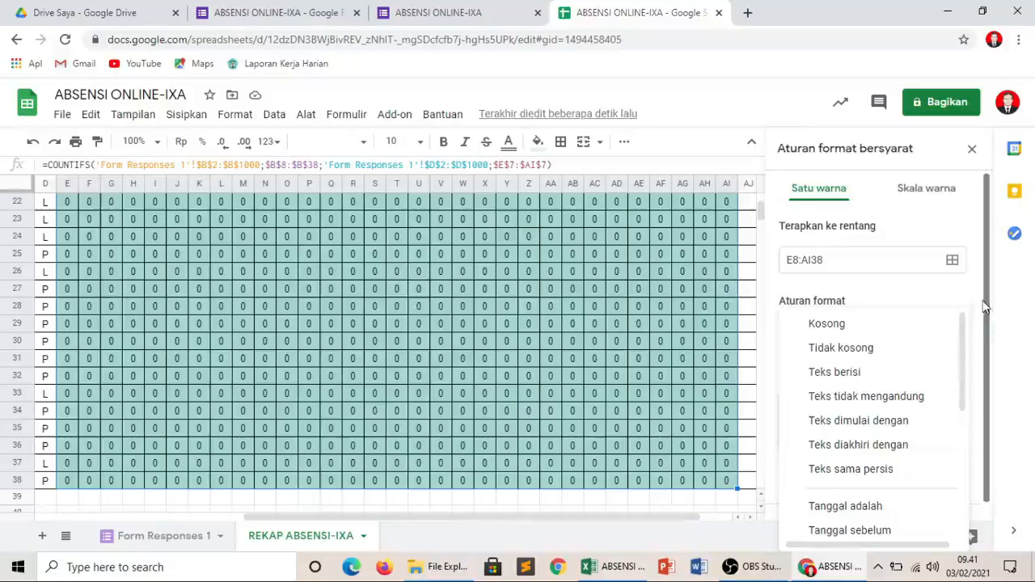
{"action": "left_click_drag", "start_coordinate": [987, 300], "coordinate": [993, 359]}
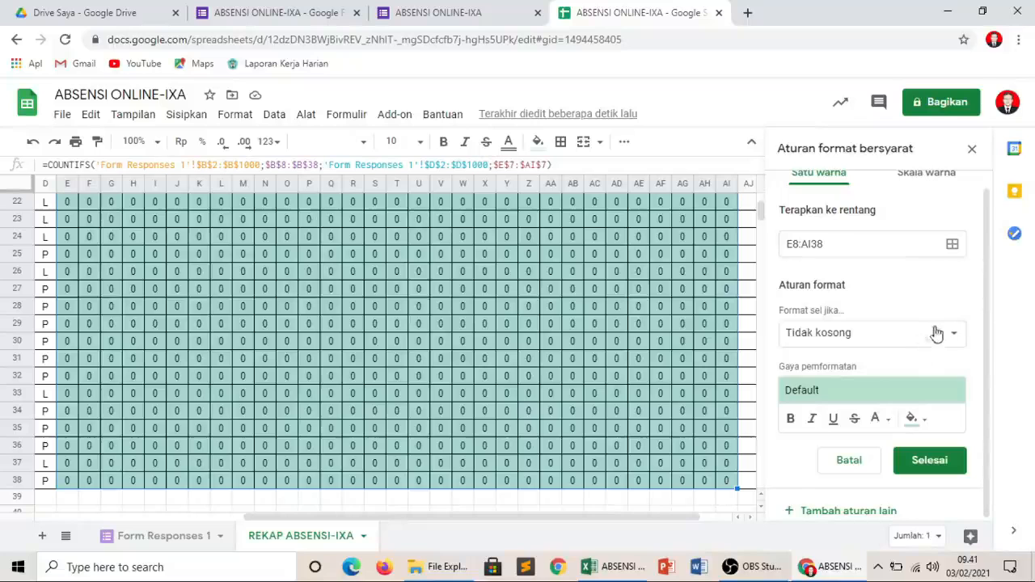
{"action": "left_click", "coordinate": [952, 340]}
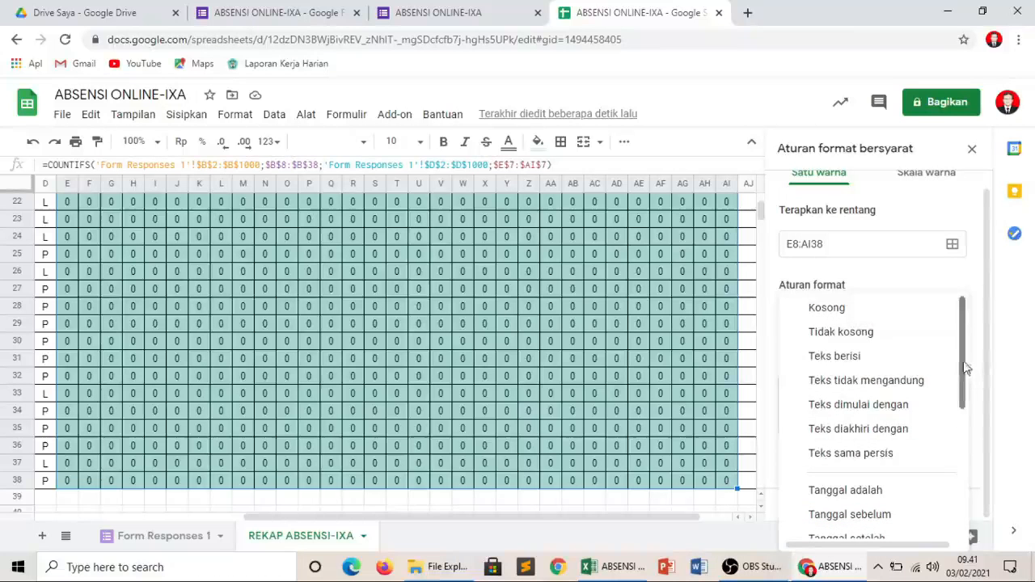
{"action": "scroll", "coordinate": [956, 409], "scroll_direction": "down", "scroll_amount": 2}
{"action": "scroll", "coordinate": [957, 409], "scroll_direction": "down", "scroll_amount": 5}
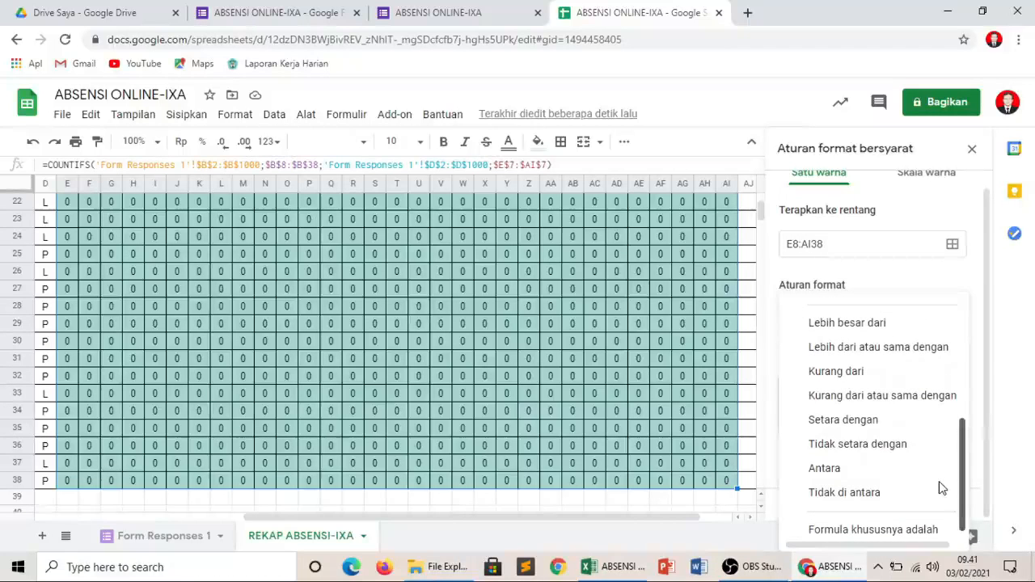
{"action": "left_click", "coordinate": [877, 397]}
{"action": "left_click", "coordinate": [846, 369]}
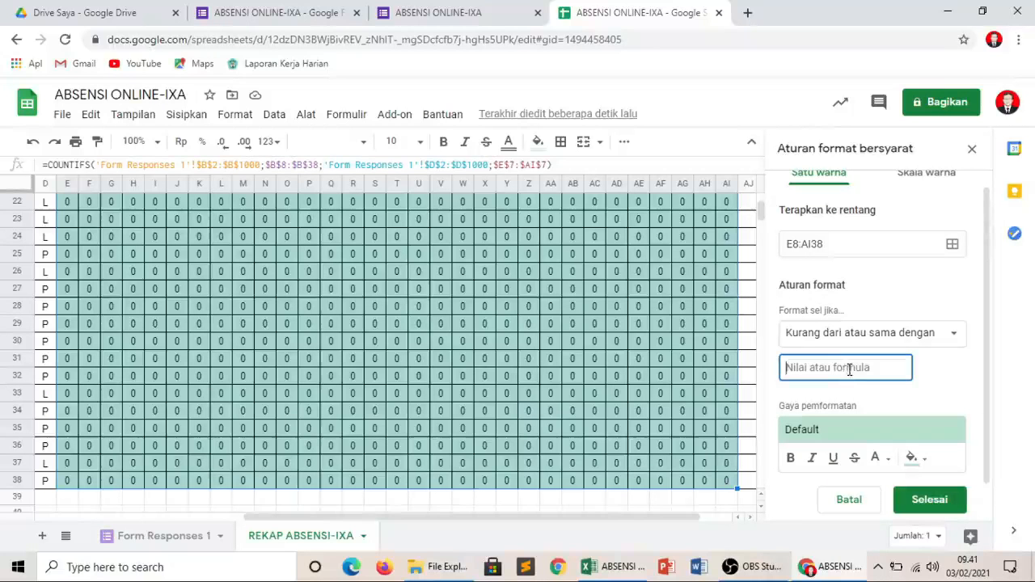
{"action": "type", "text": "0"}
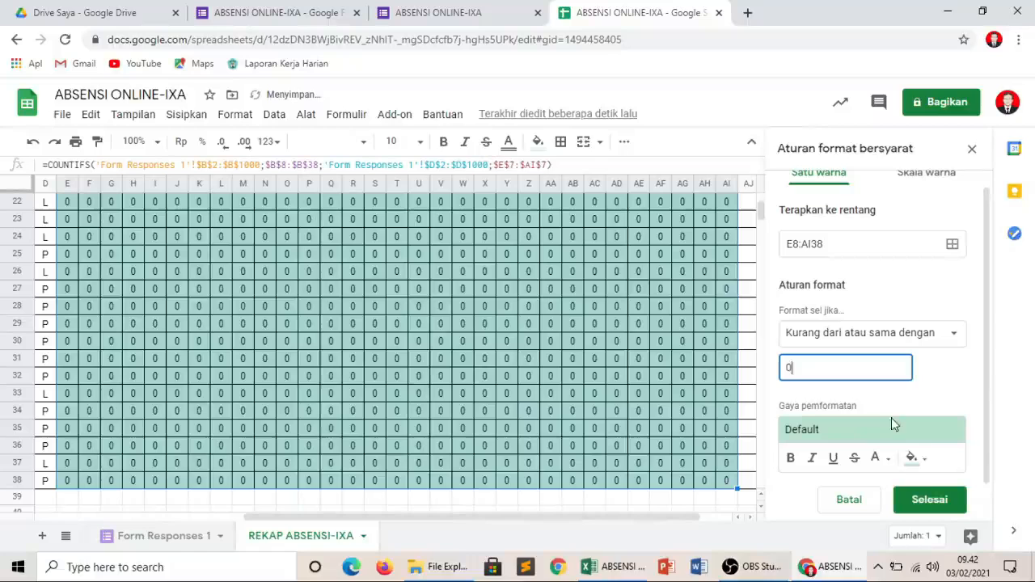
Give the rule an orange fill with white text, then save it and close the conditional format rules
{"action": "left_click", "coordinate": [912, 459]}
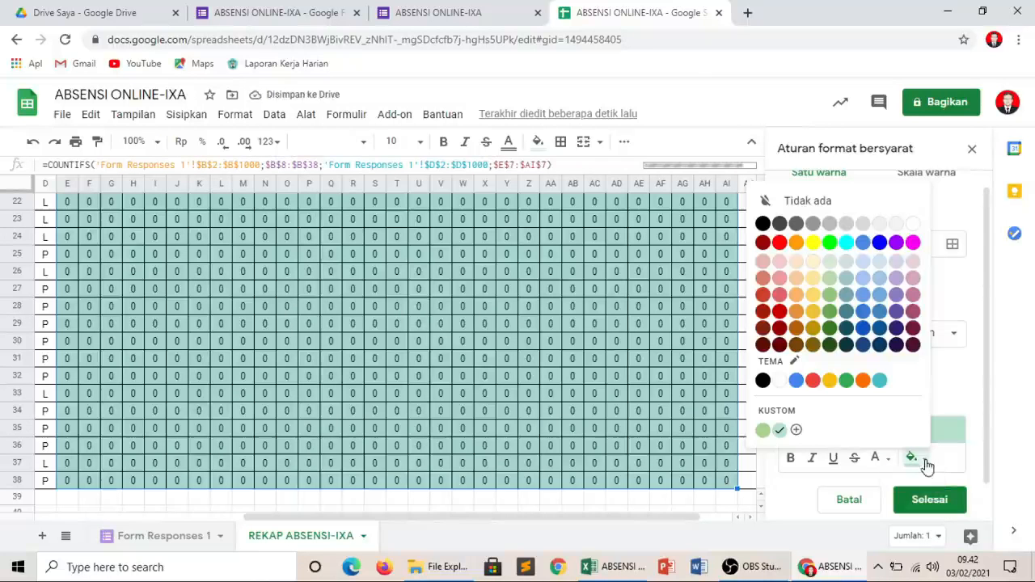
{"action": "left_click", "coordinate": [863, 380]}
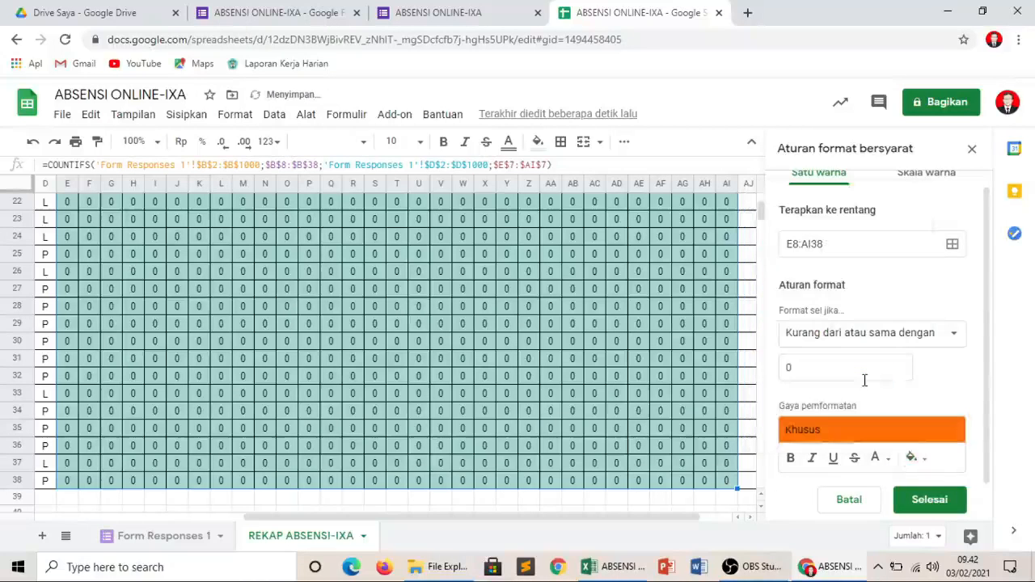
{"action": "left_click", "coordinate": [888, 459]}
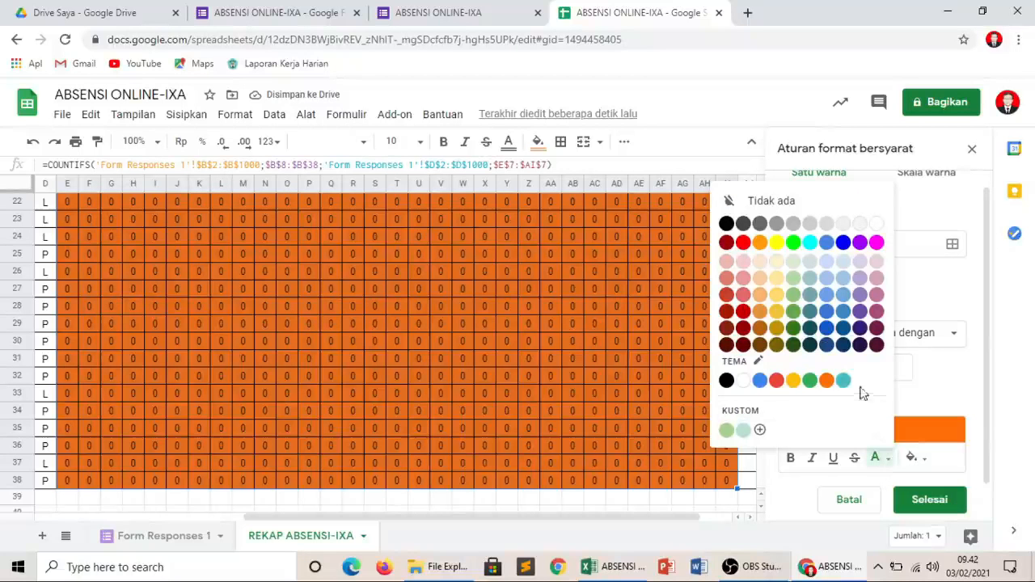
{"action": "left_click", "coordinate": [744, 382]}
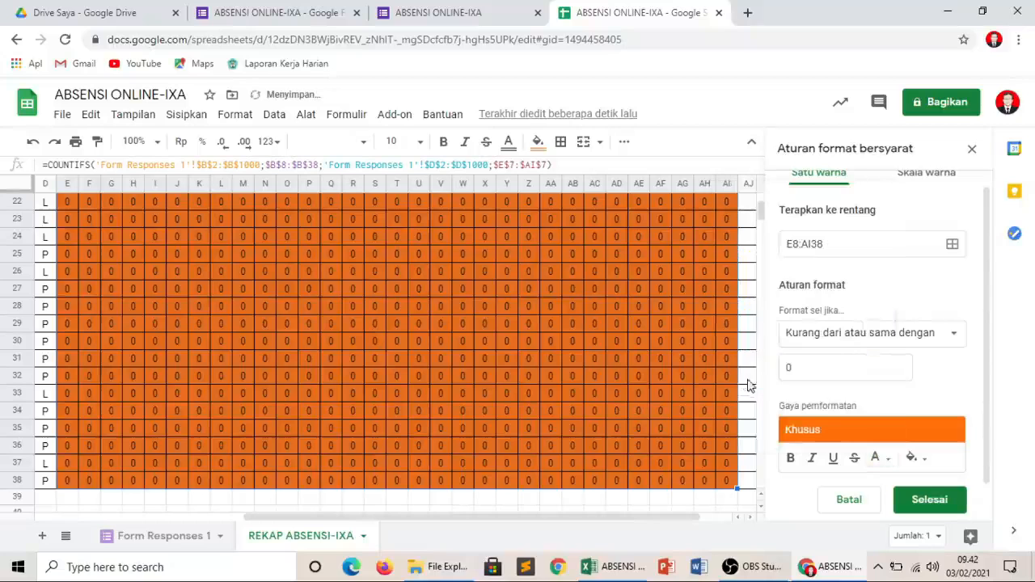
{"action": "left_click", "coordinate": [930, 501]}
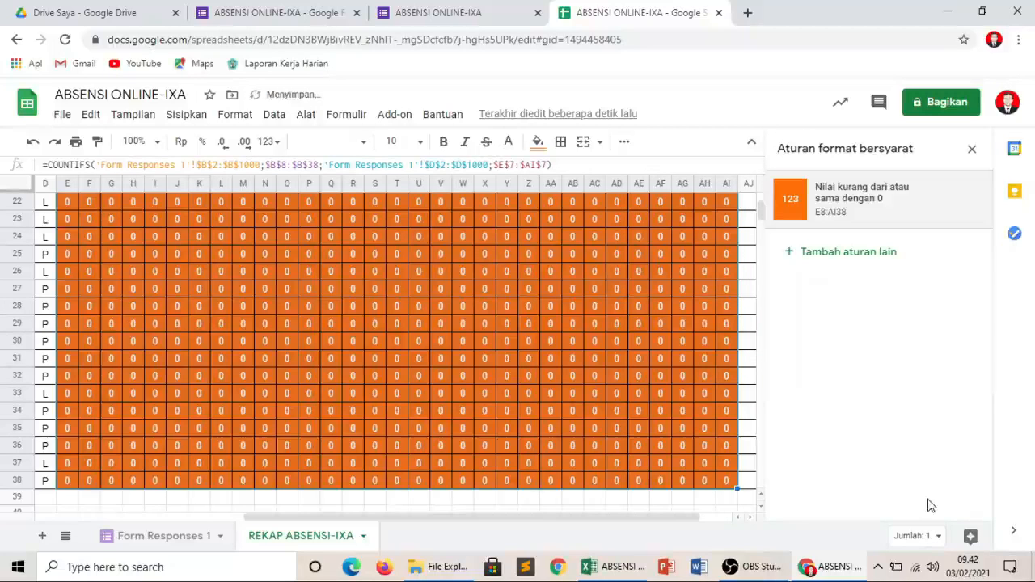
{"action": "left_click", "coordinate": [971, 152]}
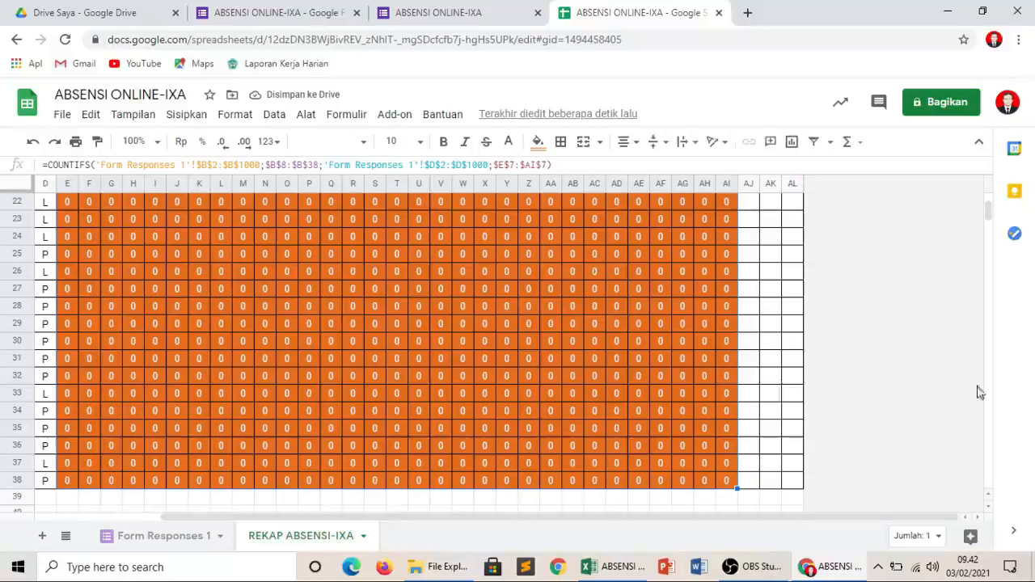
Insert one column directly after the SAKIT column in the KETERANGAN section
{"action": "left_click_drag", "start_coordinate": [987, 209], "coordinate": [987, 202]}
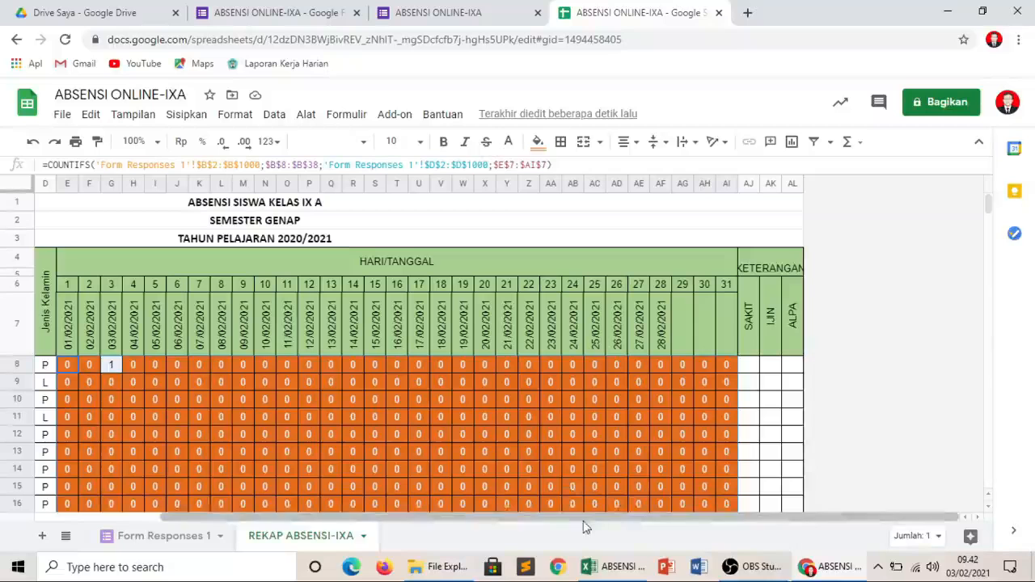
{"action": "left_click_drag", "start_coordinate": [604, 518], "coordinate": [558, 523]}
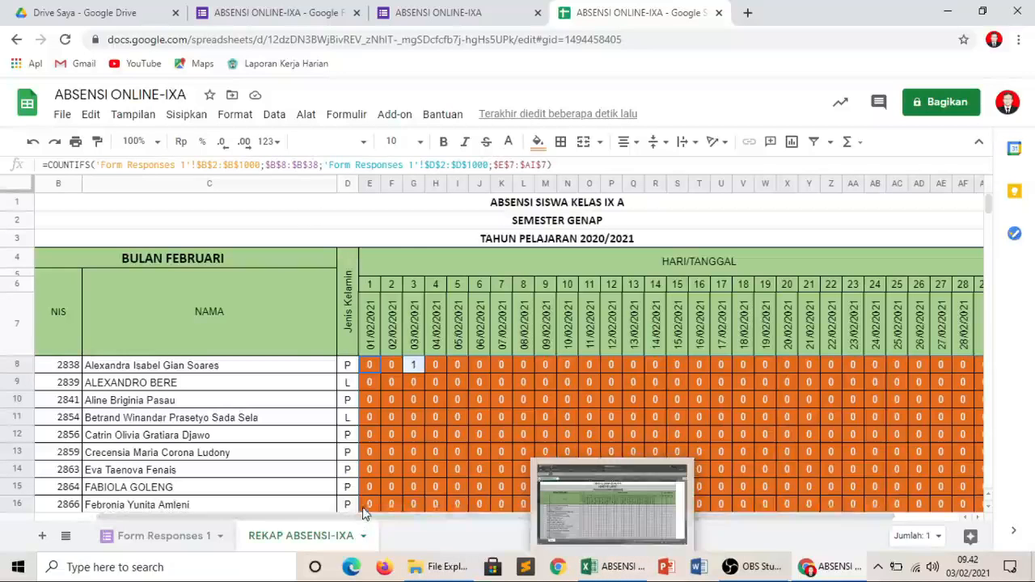
{"action": "left_click_drag", "start_coordinate": [396, 519], "coordinate": [480, 524]}
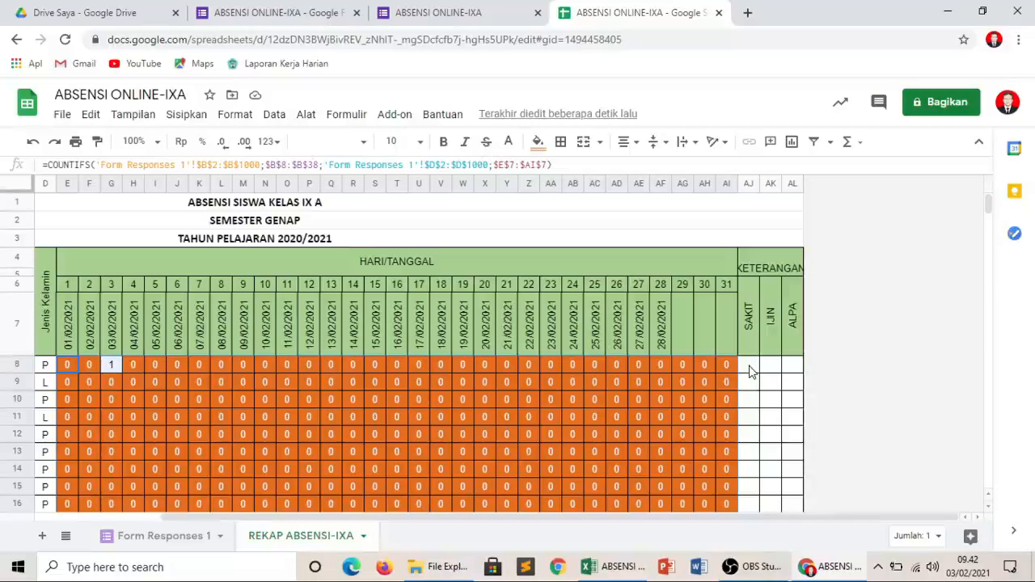
{"action": "right_click", "coordinate": [745, 180]}
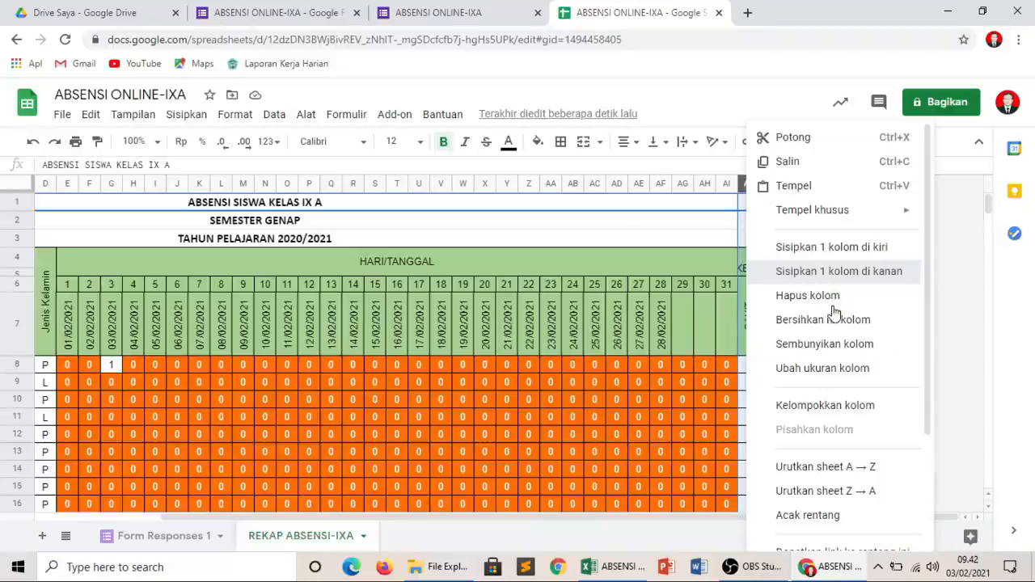
{"action": "left_click", "coordinate": [801, 295]}
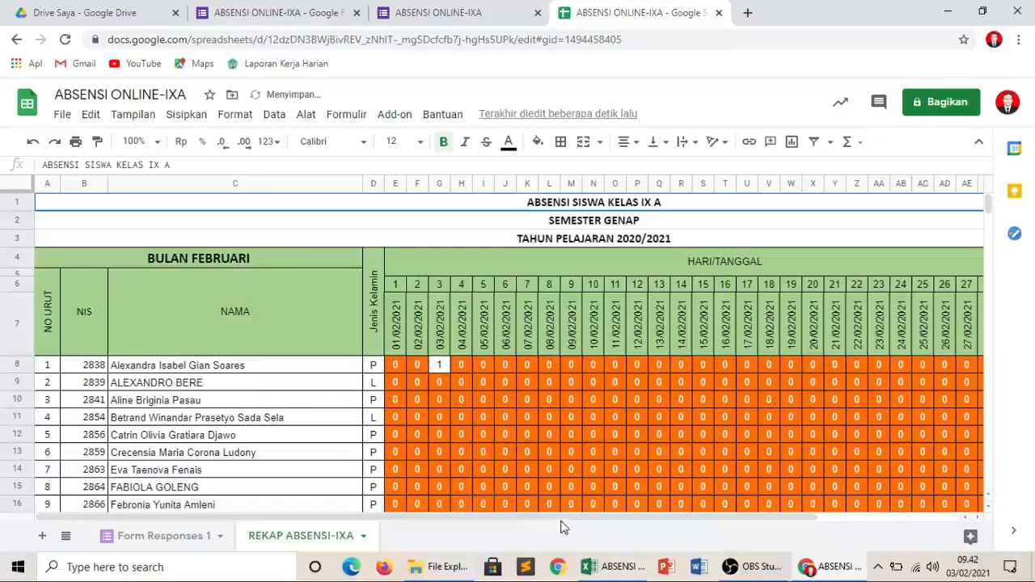
{"action": "left_click_drag", "start_coordinate": [563, 522], "coordinate": [897, 502]}
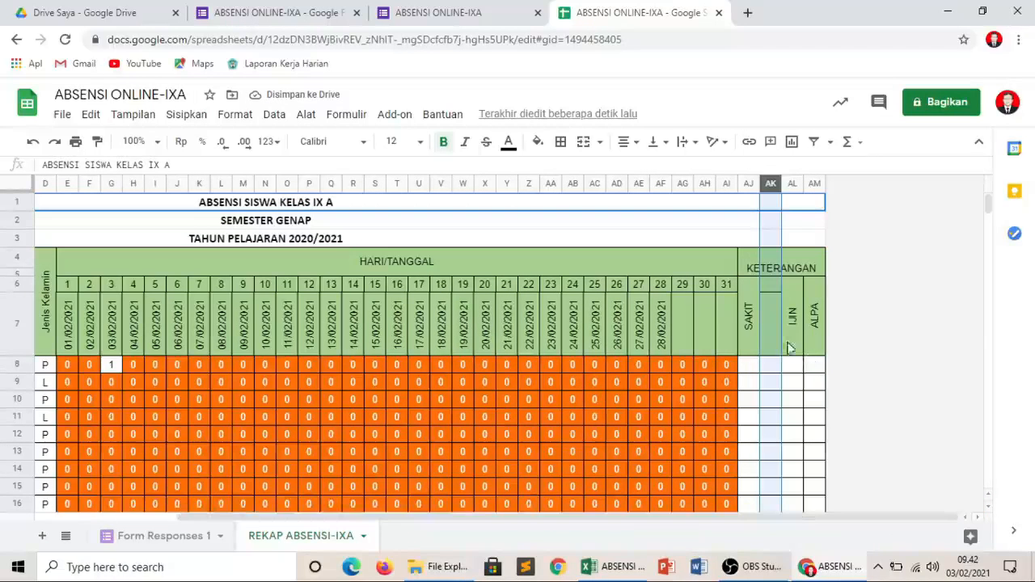
{"action": "left_click", "coordinate": [750, 320]}
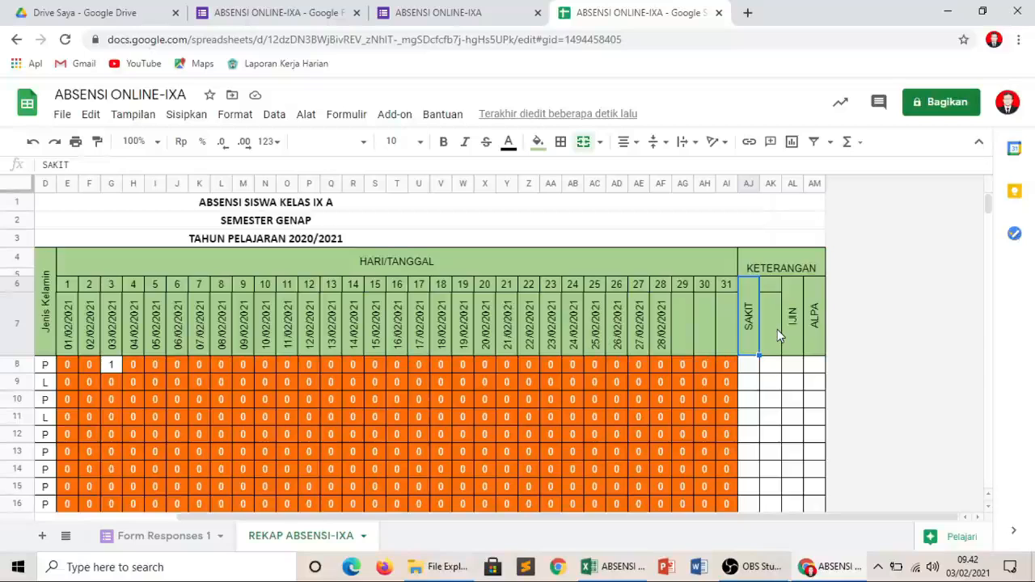
Rename the AJ header HADIR and give column AK a merged header reading SAKIT with its text rotated upward
{"action": "type", "text": "HADIR"}
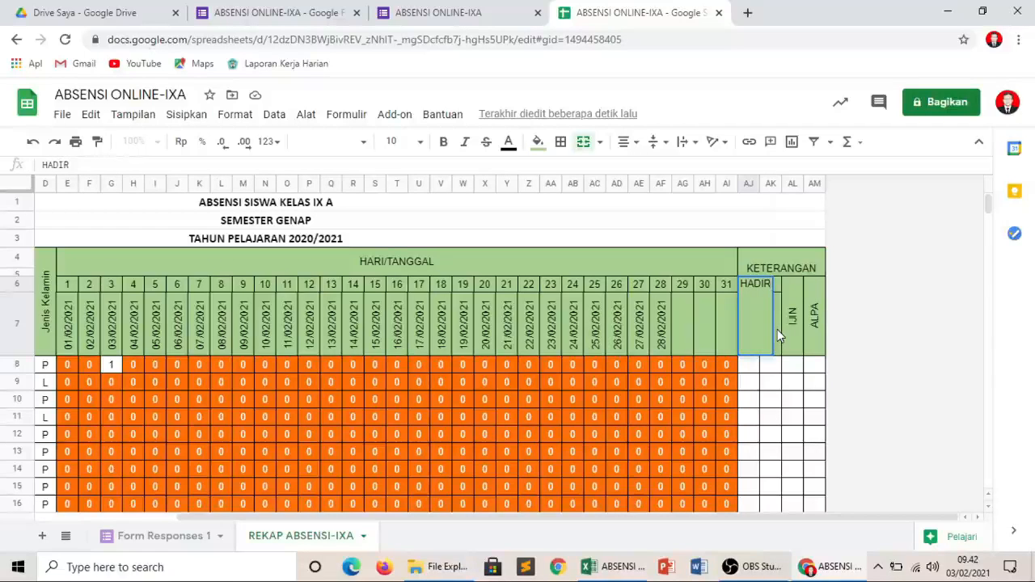
{"action": "key", "text": "Tab"}
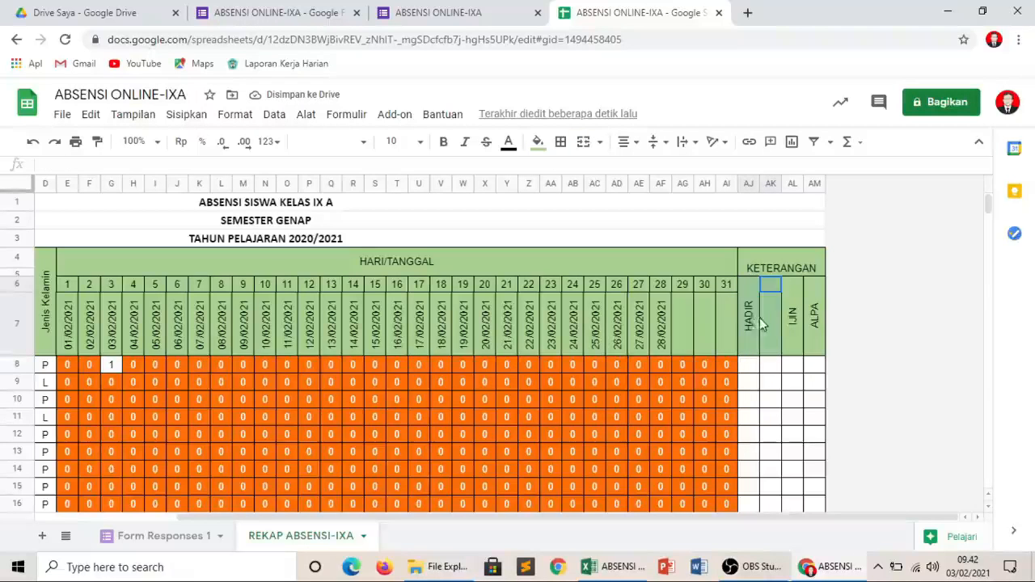
{"action": "left_click", "coordinate": [769, 328], "text": "shift"}
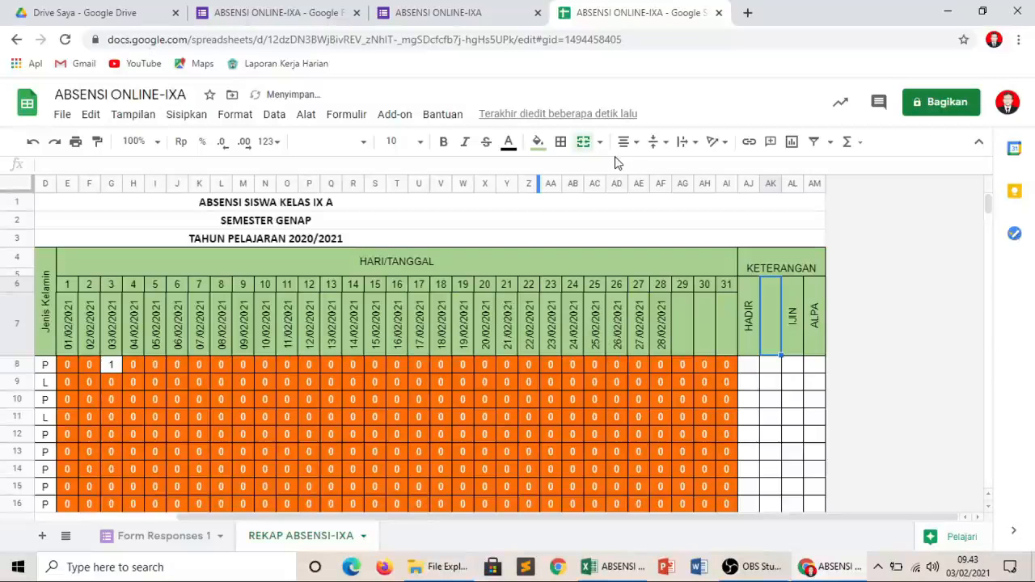
{"action": "left_click", "coordinate": [235, 114]}
{"action": "mouse_move", "coordinate": [298, 440]}
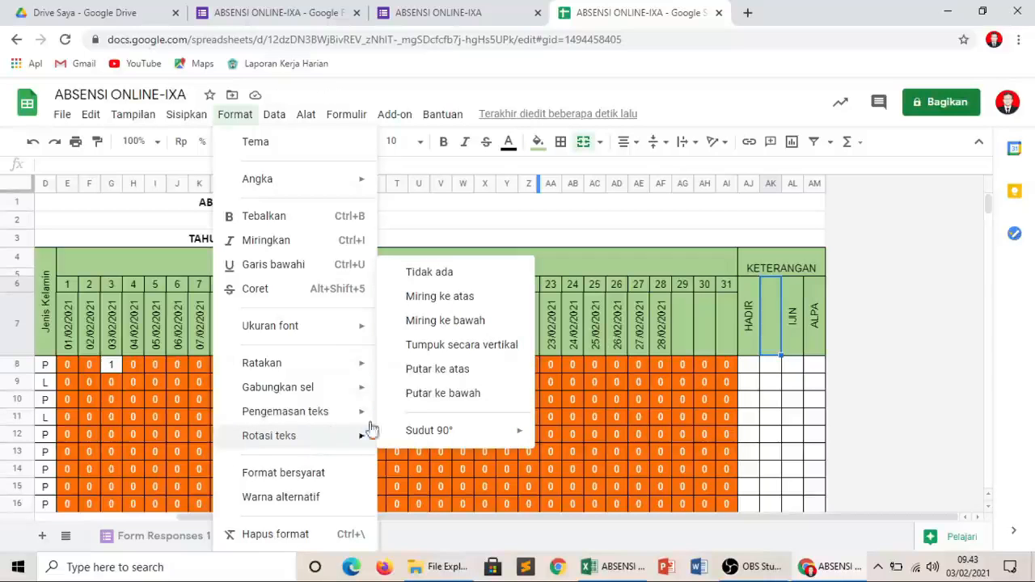
{"action": "left_click", "coordinate": [431, 371]}
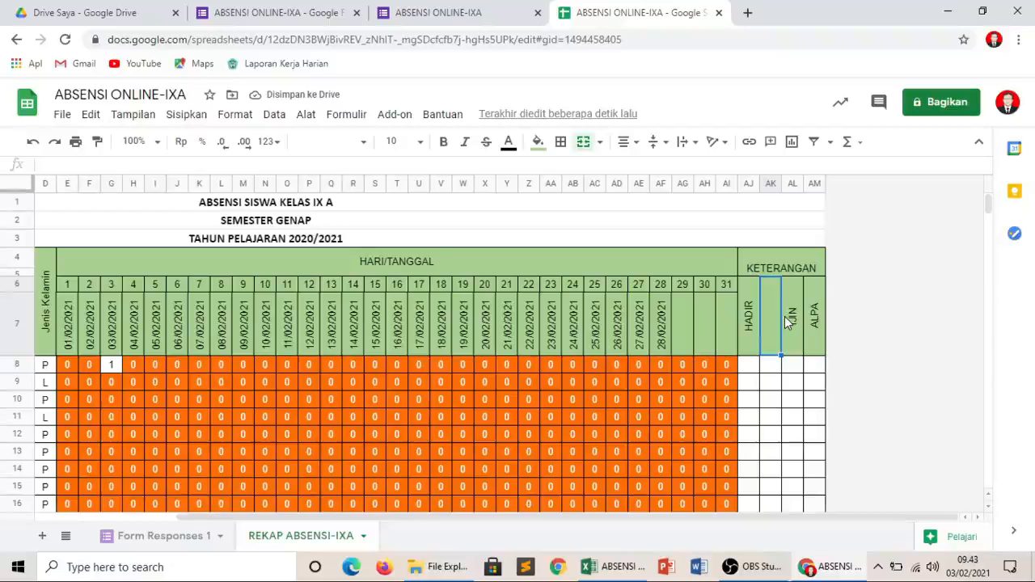
{"action": "type", "text": "SA"}
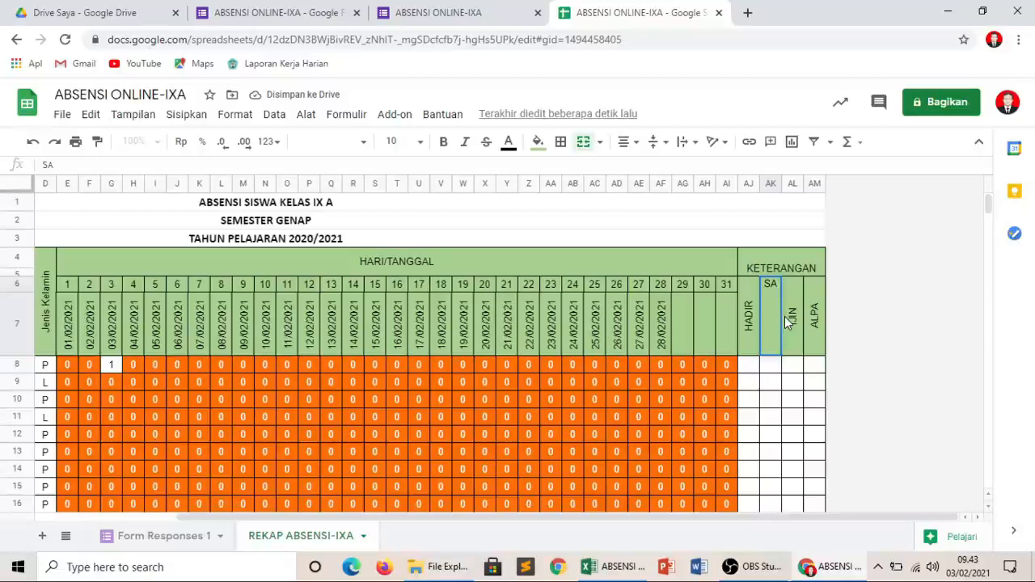
{"action": "type", "text": "KIT"}
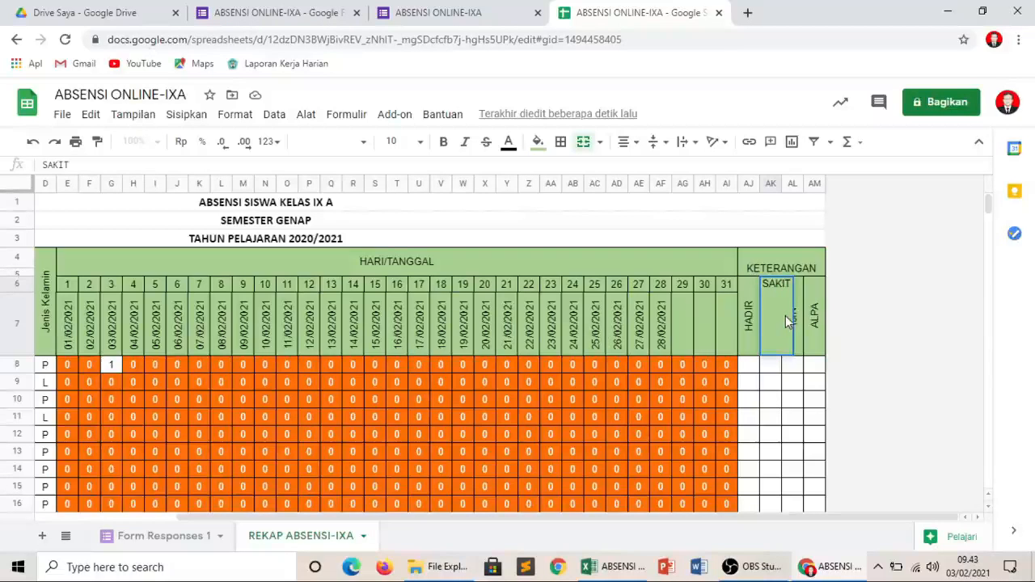
{"action": "key", "text": "Return"}
{"action": "key", "text": "Right"}
{"action": "key", "text": "Right"}
Count the first student's days present in AJ8 under HADIR with =COUNTIF(E8:AI8;1)
{"action": "left_click", "coordinate": [749, 371]}
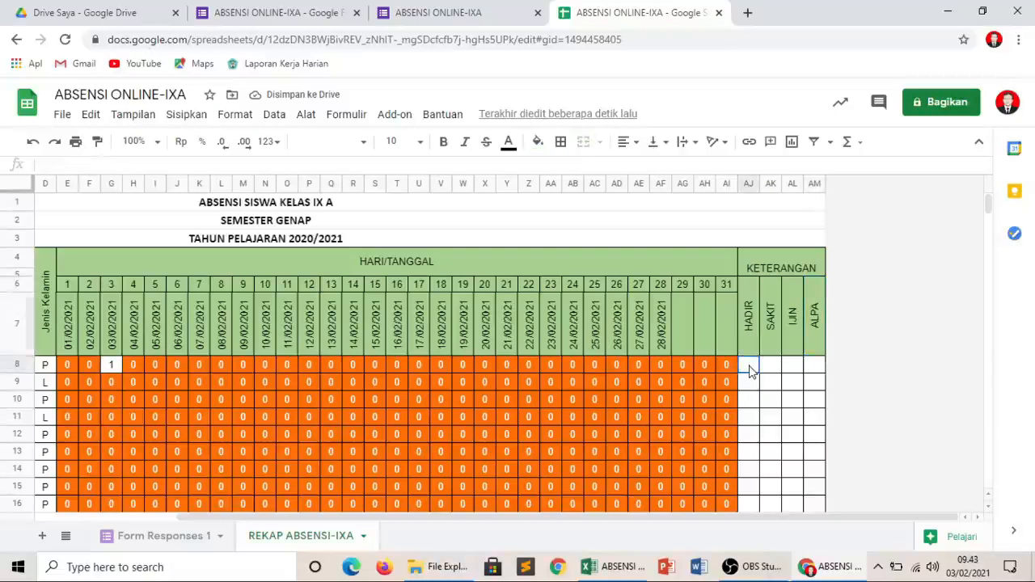
{"action": "type", "text": "="}
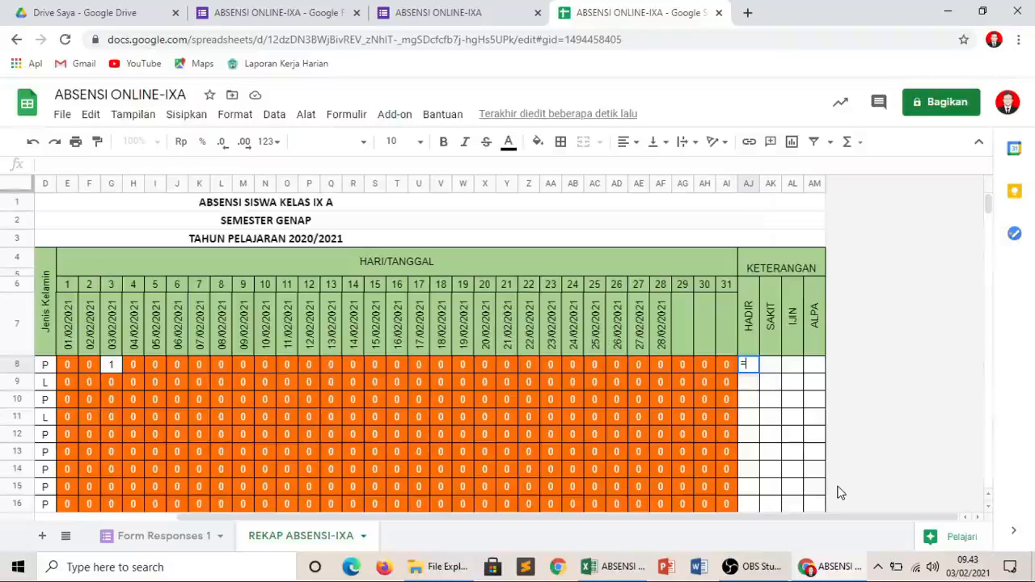
{"action": "type", "text": "COUNT"}
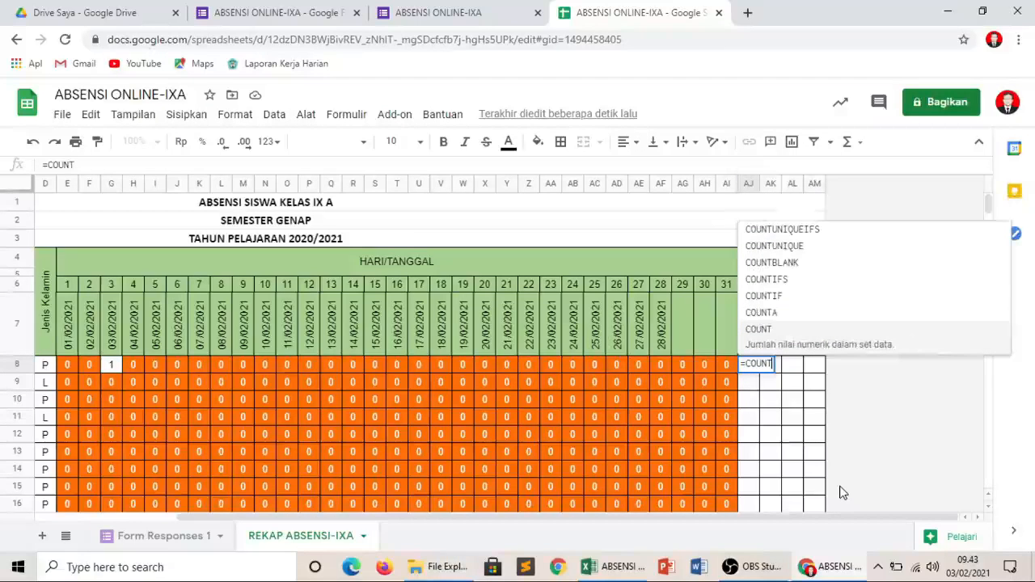
{"action": "left_click", "coordinate": [763, 297]}
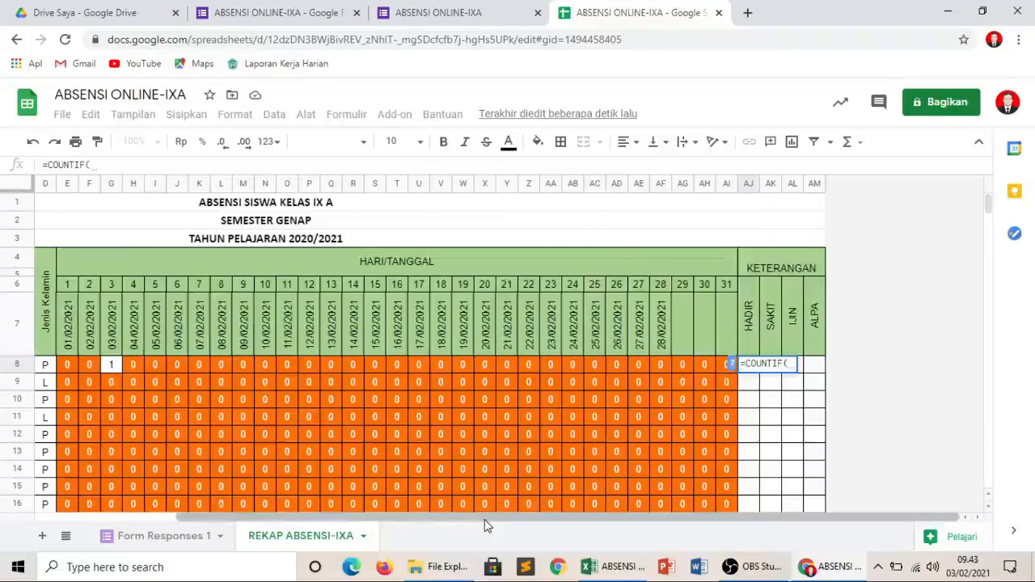
{"action": "left_click_drag", "start_coordinate": [485, 517], "coordinate": [366, 532]}
{"action": "left_click_drag", "start_coordinate": [394, 366], "coordinate": [732, 366]}
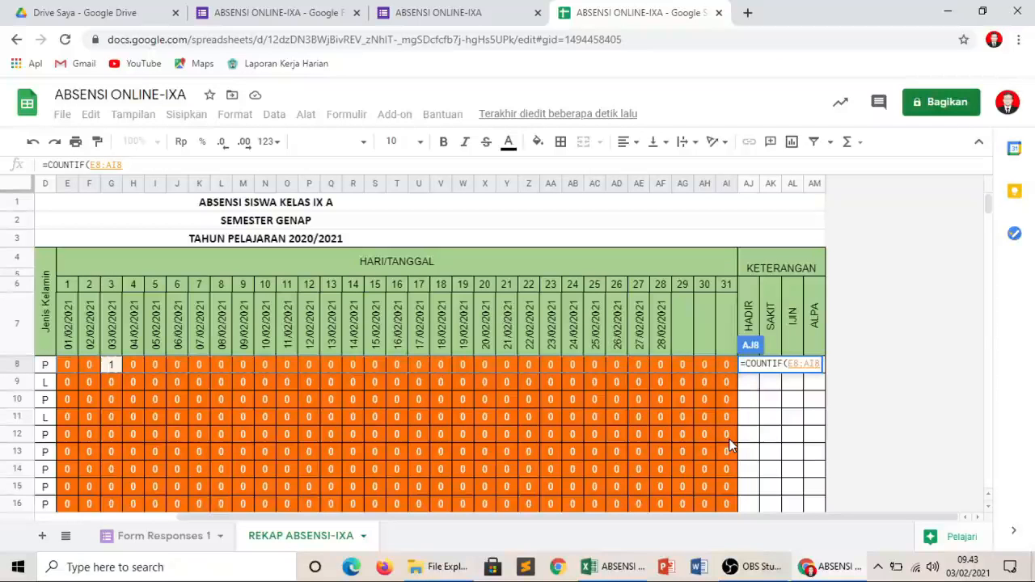
{"action": "type", "text": ";1"}
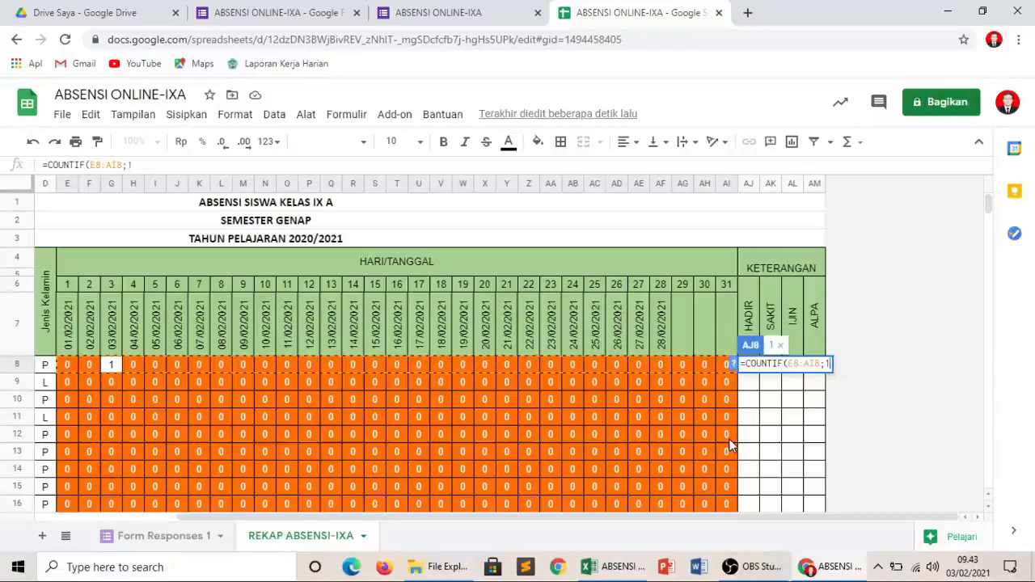
{"action": "type", "text": ")"}
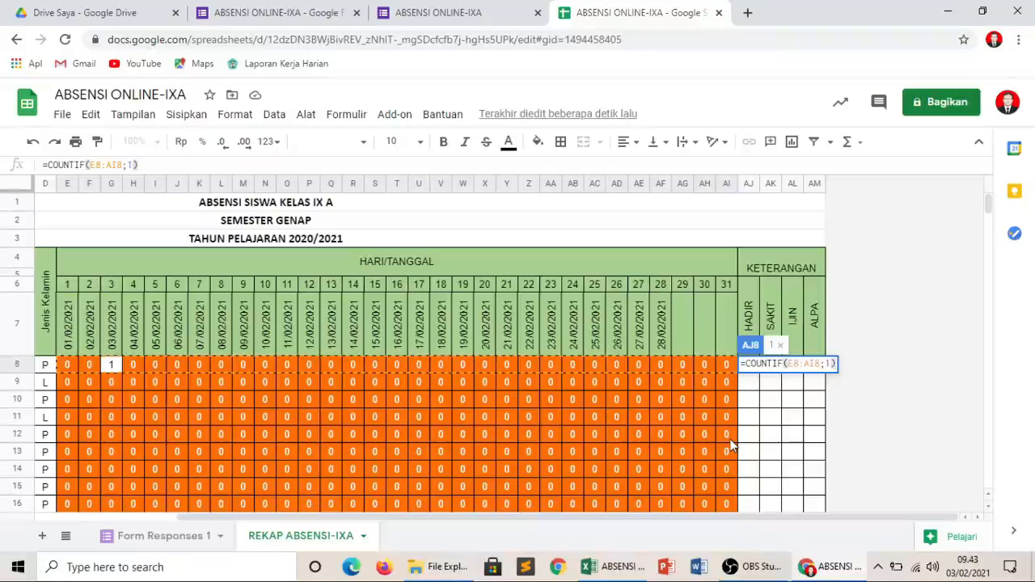
{"action": "key", "text": "Return"}
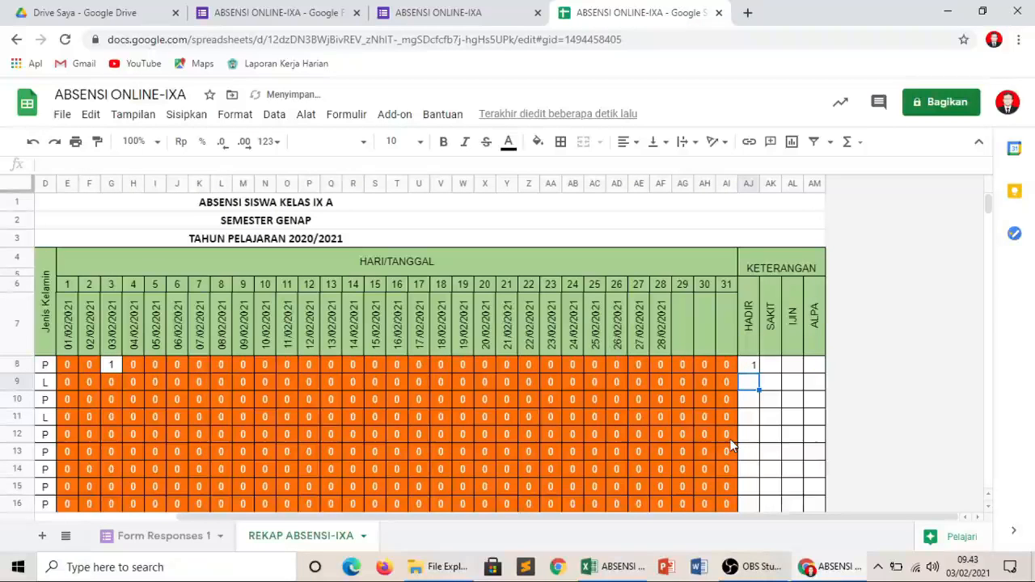
Count the first student's absences in AM8 under ALPA with =COUNTIF(E8:AI8;0)
{"action": "key", "text": "Up"}
{"action": "key", "text": "Right"}
{"action": "key", "text": "Tab"}
{"action": "key", "text": "Tab"}
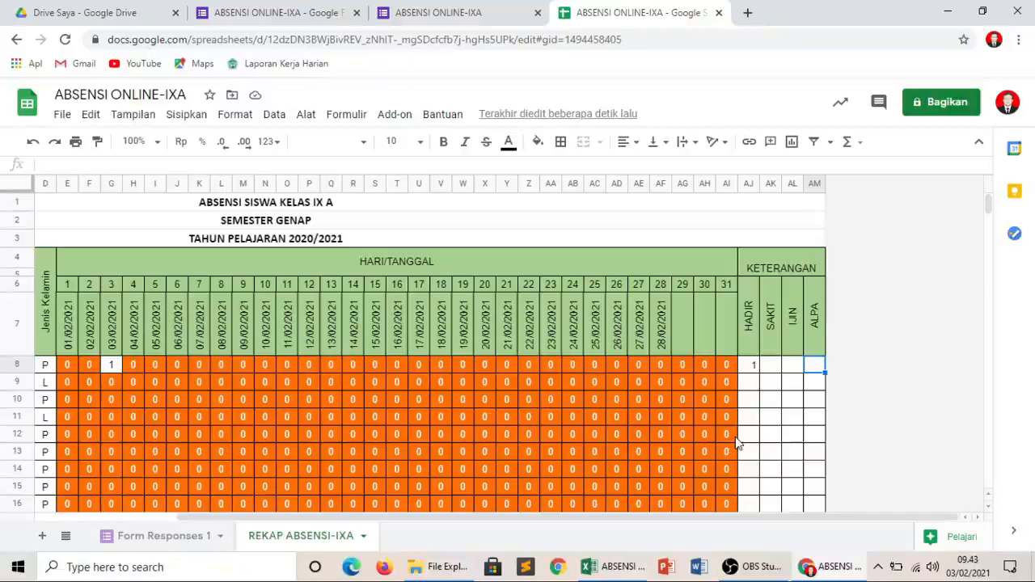
{"action": "type", "text": "="}
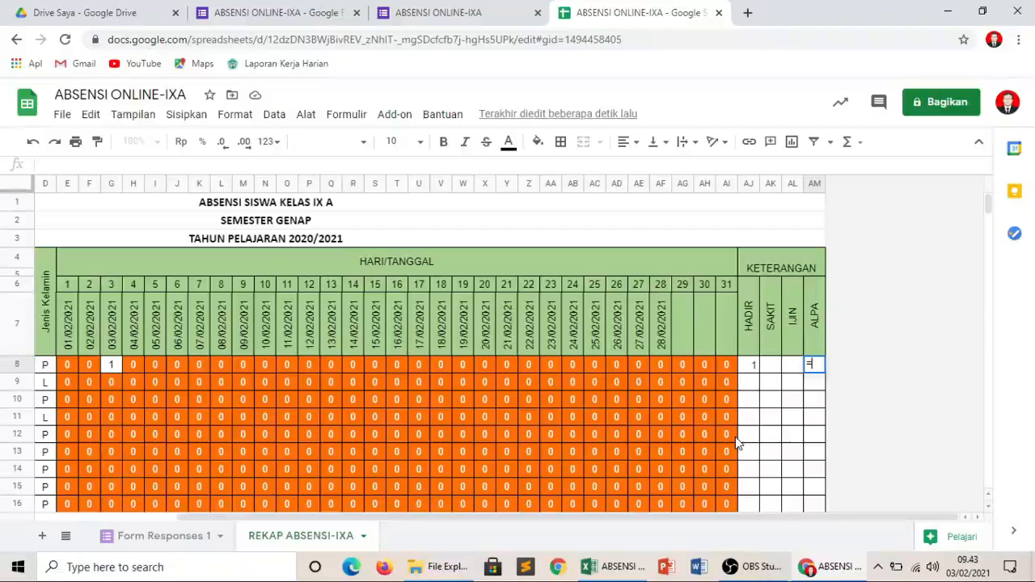
{"action": "type", "text": "COUNT"}
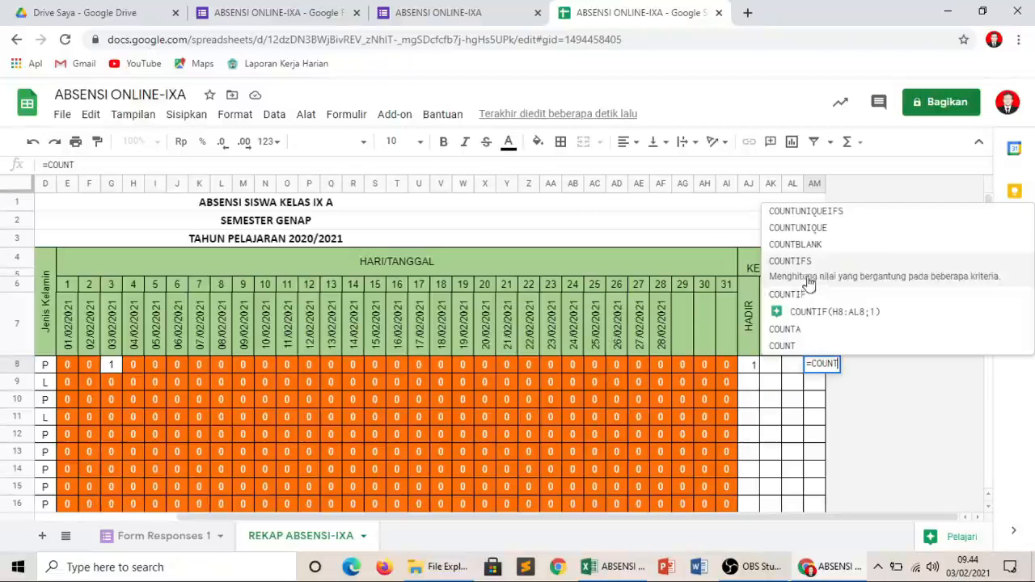
{"action": "left_click", "coordinate": [805, 297]}
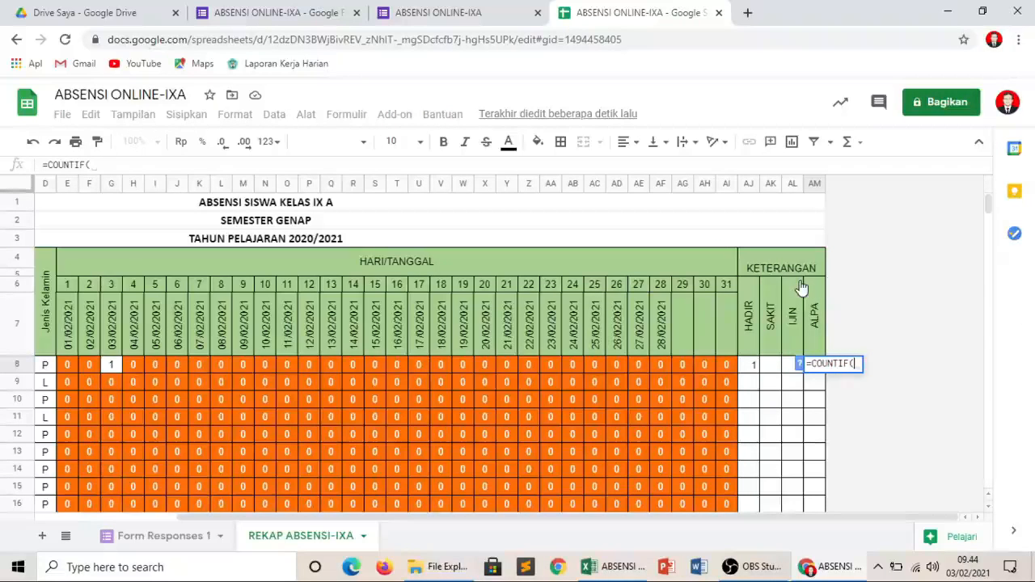
{"action": "left_click_drag", "start_coordinate": [341, 518], "coordinate": [268, 519]}
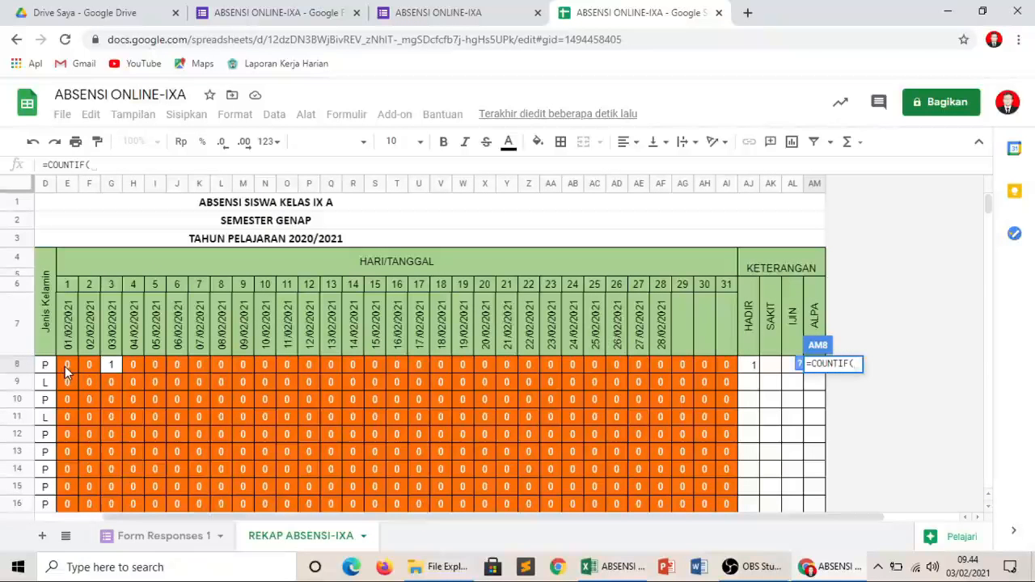
{"action": "left_click_drag", "start_coordinate": [65, 366], "coordinate": [728, 365]}
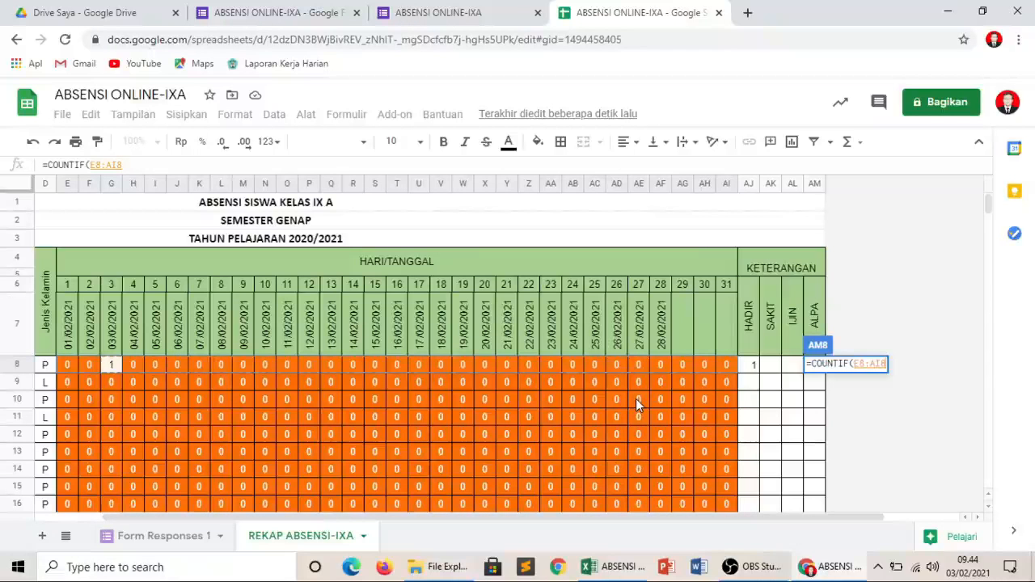
{"action": "type", "text": ";0"}
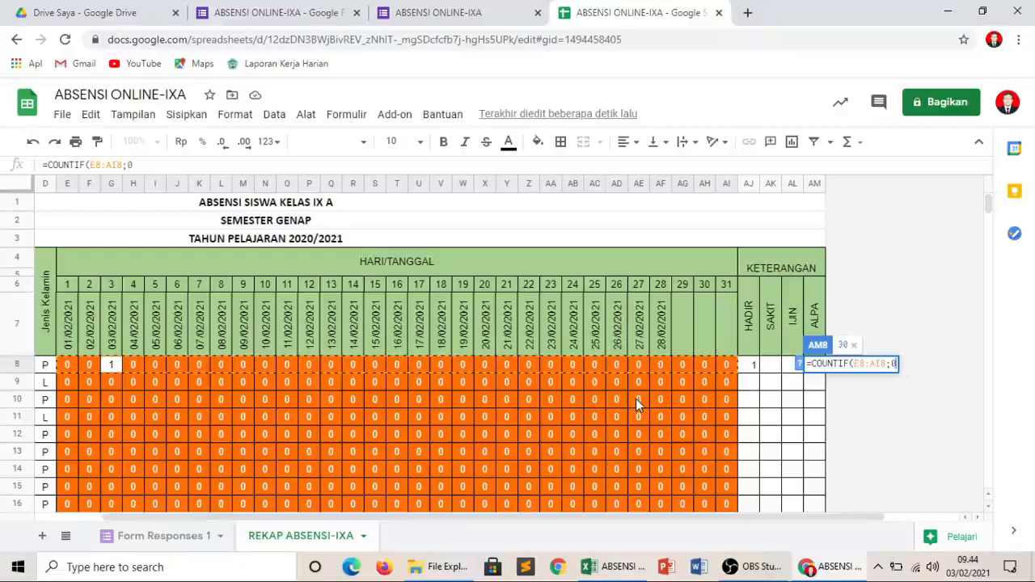
{"action": "type", "text": ")"}
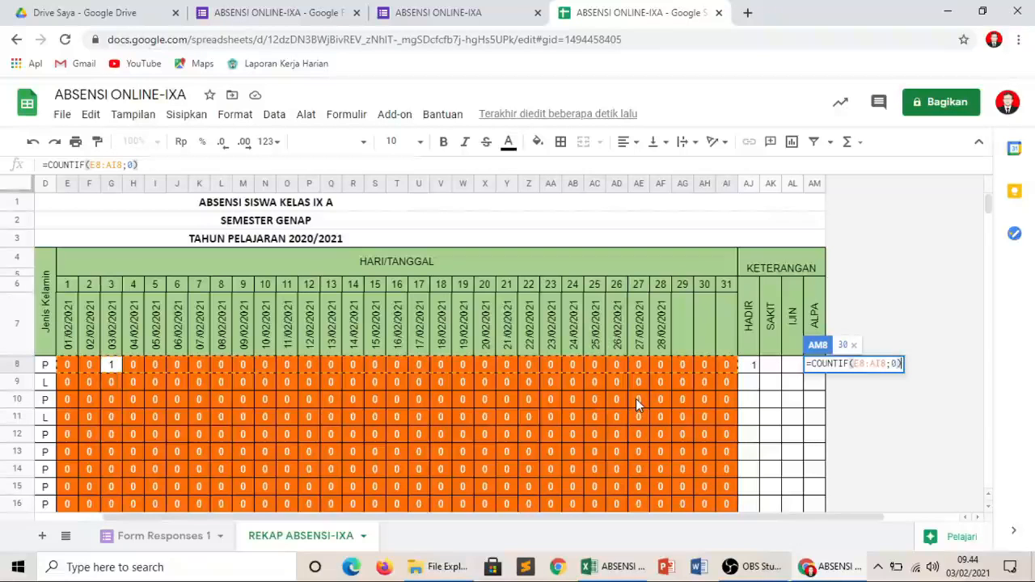
{"action": "key", "text": "Return"}
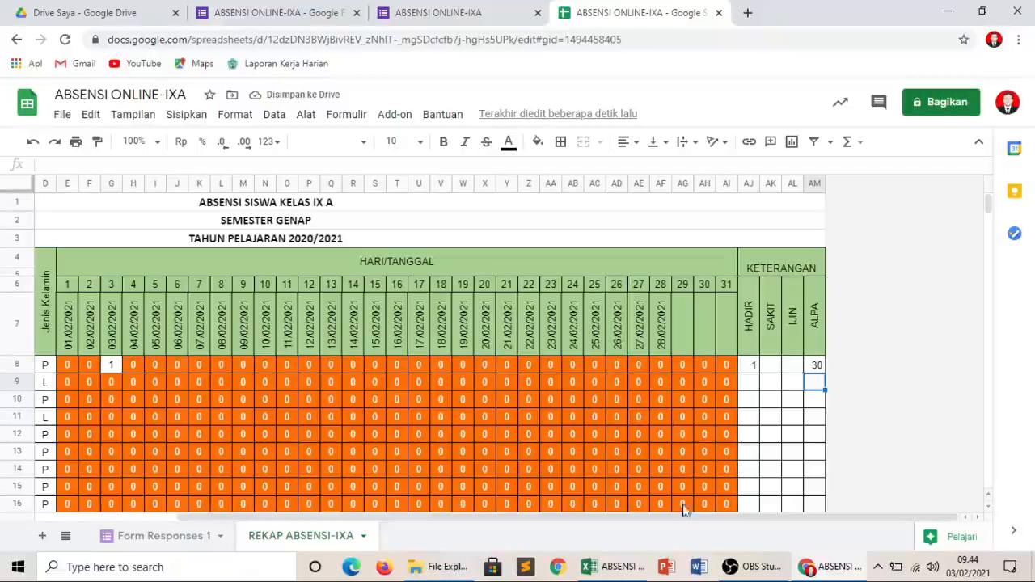
Close the already submitted ABSENSI ONLINE-IXA form page and return to the recap sheet
{"action": "left_click_drag", "start_coordinate": [675, 526], "coordinate": [635, 531]}
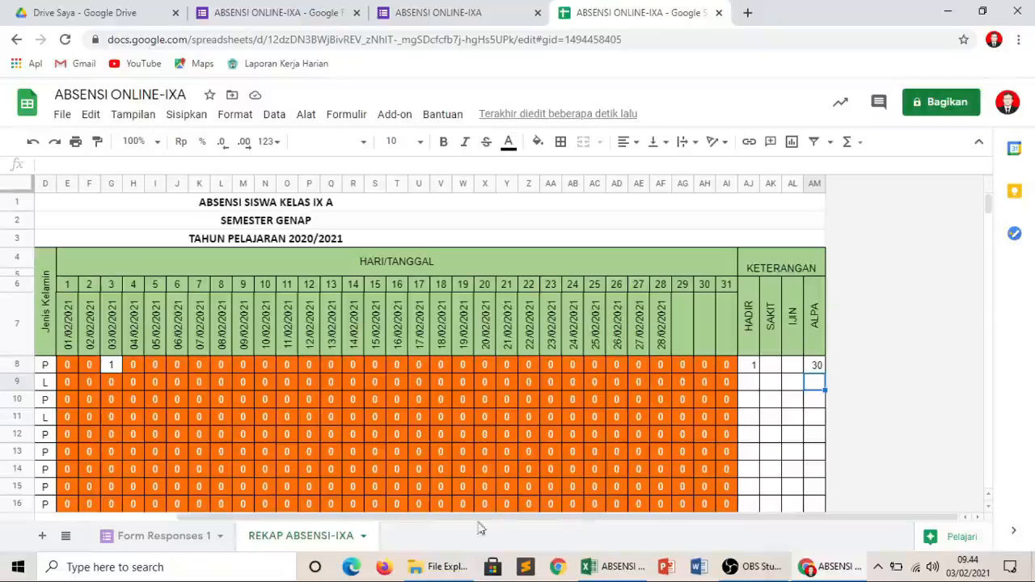
{"action": "left_click", "coordinate": [443, 13]}
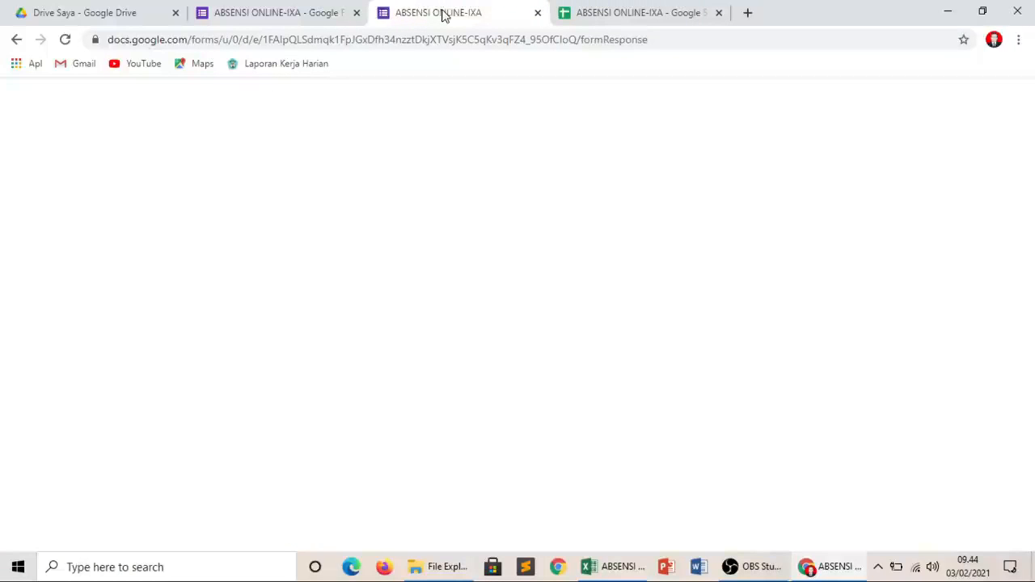
{"action": "left_click", "coordinate": [628, 14]}
{"action": "left_click", "coordinate": [538, 13]}
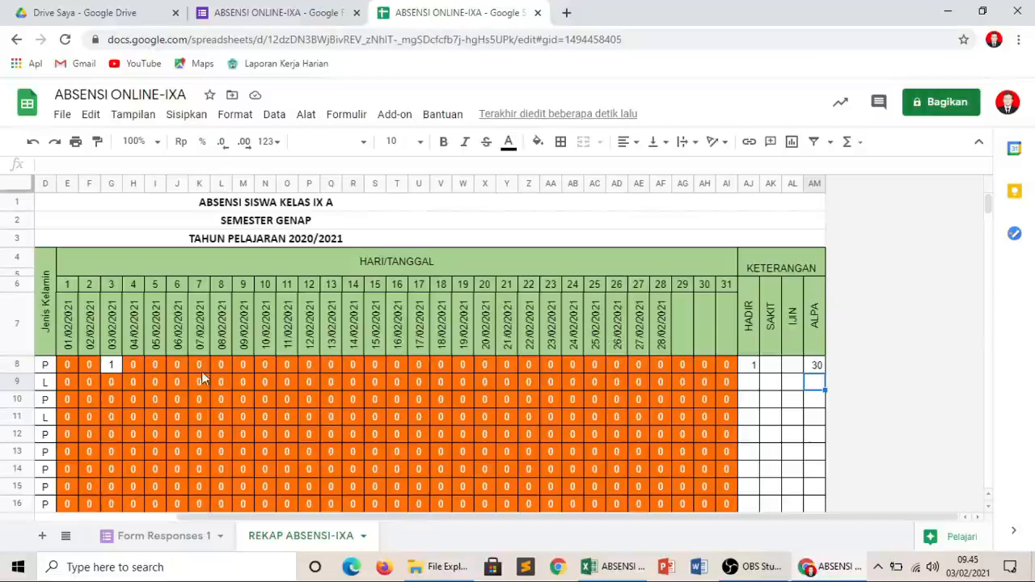
Copy the NIS value of the fifth student from cell B12 of the recap
{"action": "left_click_drag", "start_coordinate": [599, 519], "coordinate": [278, 533]}
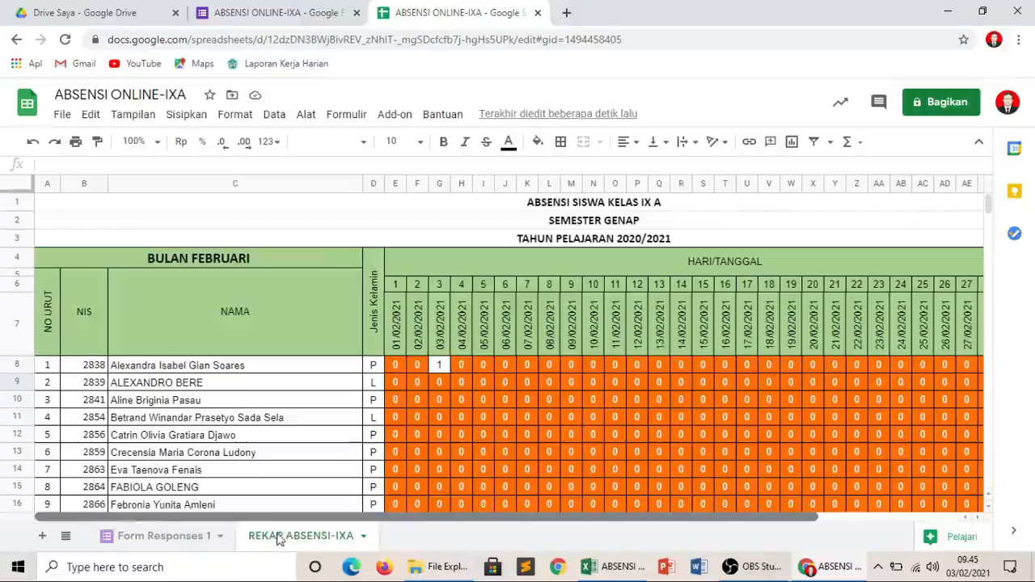
{"action": "left_click", "coordinate": [89, 437]}
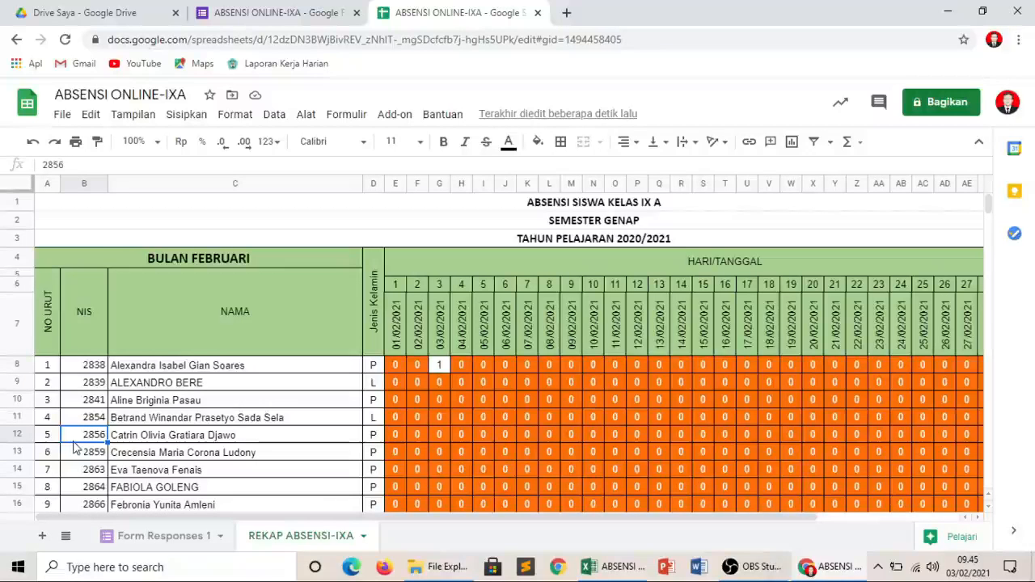
{"action": "left_click_drag", "start_coordinate": [68, 165], "coordinate": [41, 165]}
{"action": "right_click", "coordinate": [42, 165]}
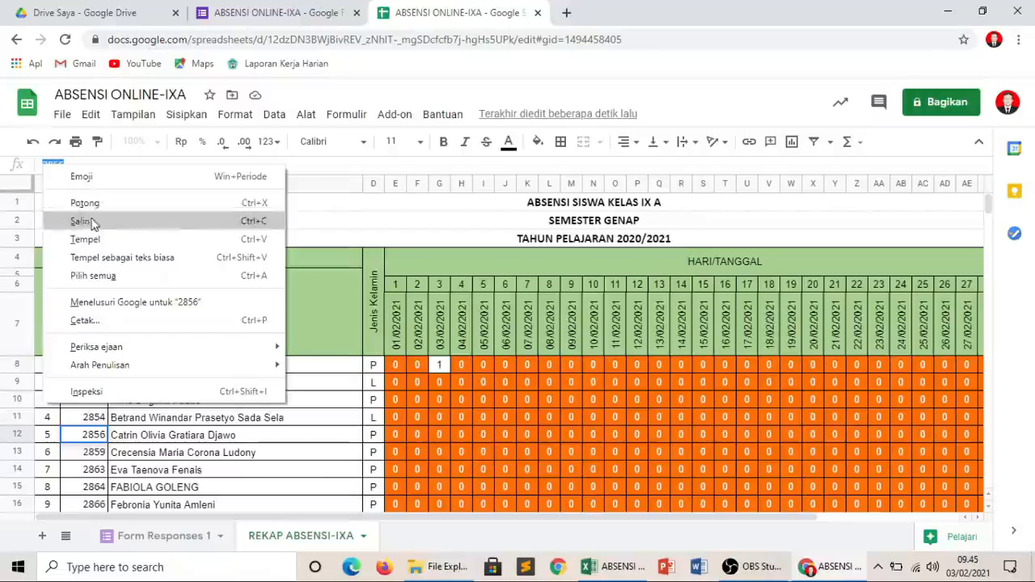
{"action": "left_click", "coordinate": [90, 226]}
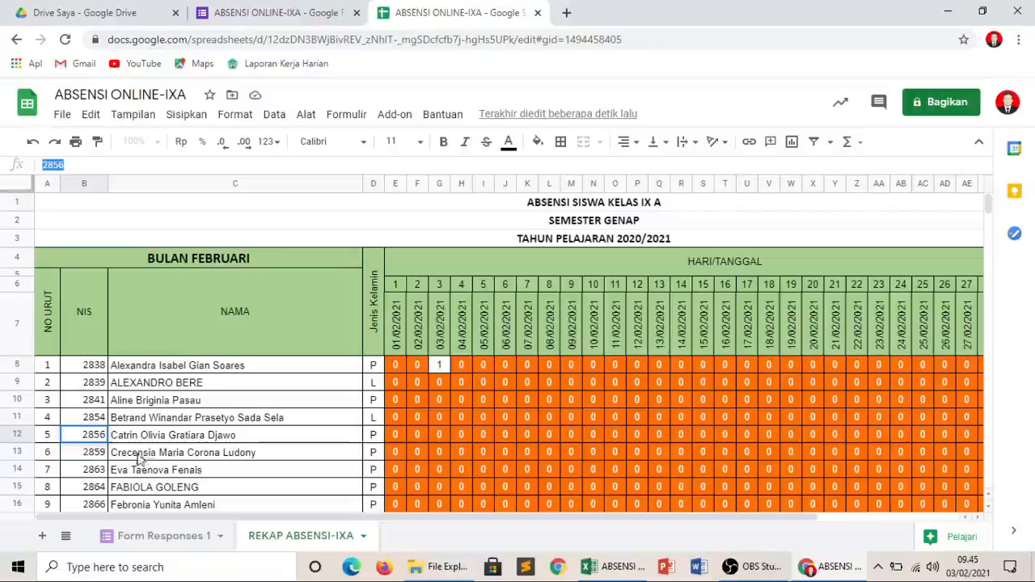
Preview the ABSENSI ONLINE-IXA form from its editor and enter the copied student number under NOMOR INDUK SISWA
{"action": "left_click", "coordinate": [312, 13]}
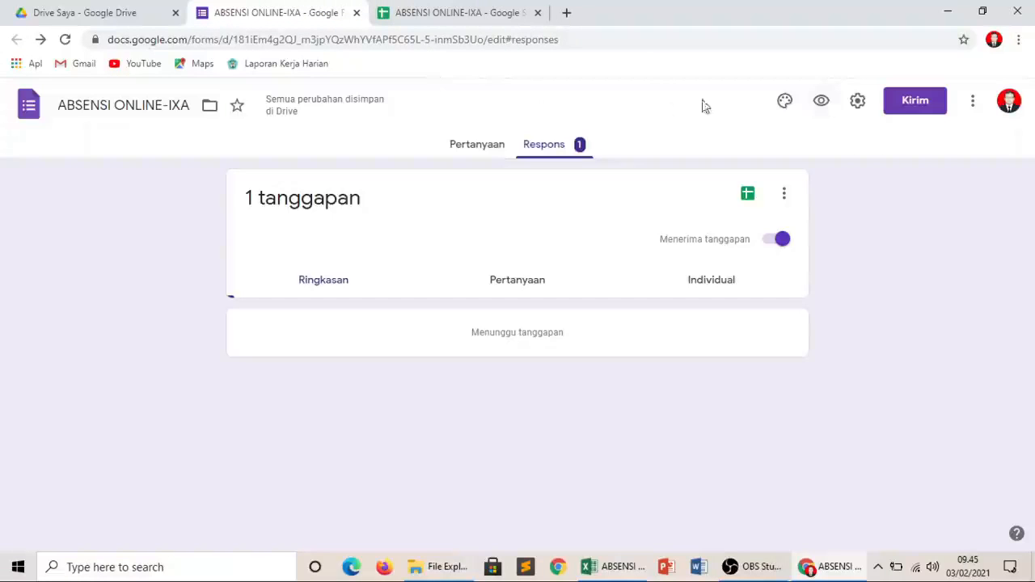
{"action": "left_click", "coordinate": [821, 100]}
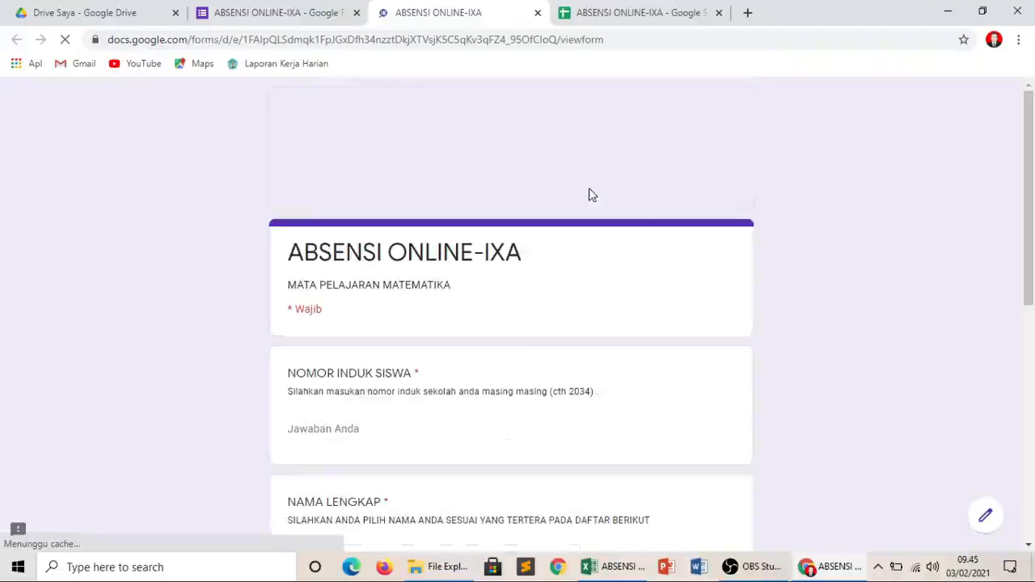
{"action": "left_click", "coordinate": [381, 429]}
{"action": "type", "text": "2856"}
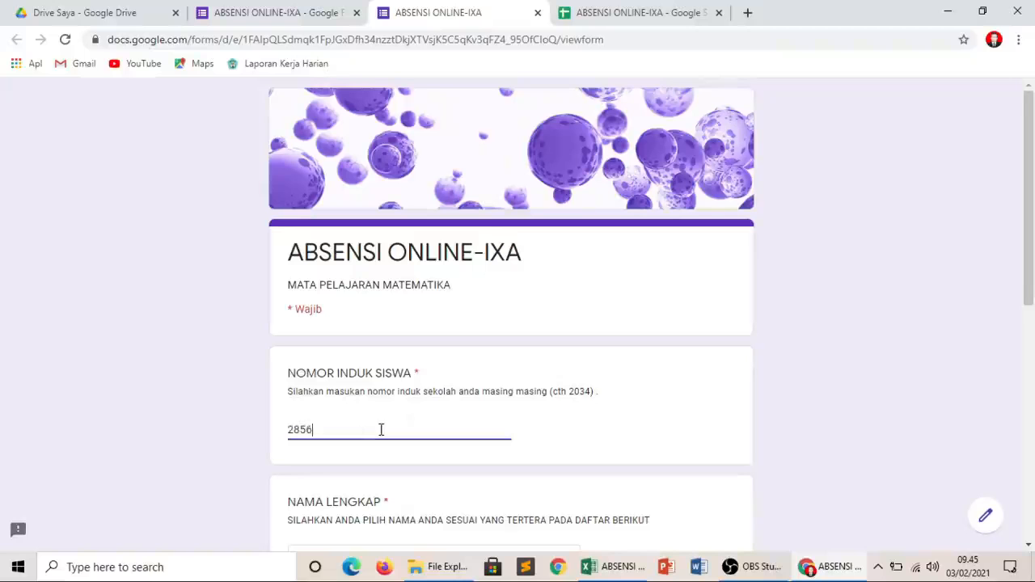
{"action": "left_click_drag", "start_coordinate": [1032, 219], "coordinate": [1032, 272]}
{"action": "scroll", "coordinate": [862, 305], "scroll_direction": "down", "scroll_amount": 2}
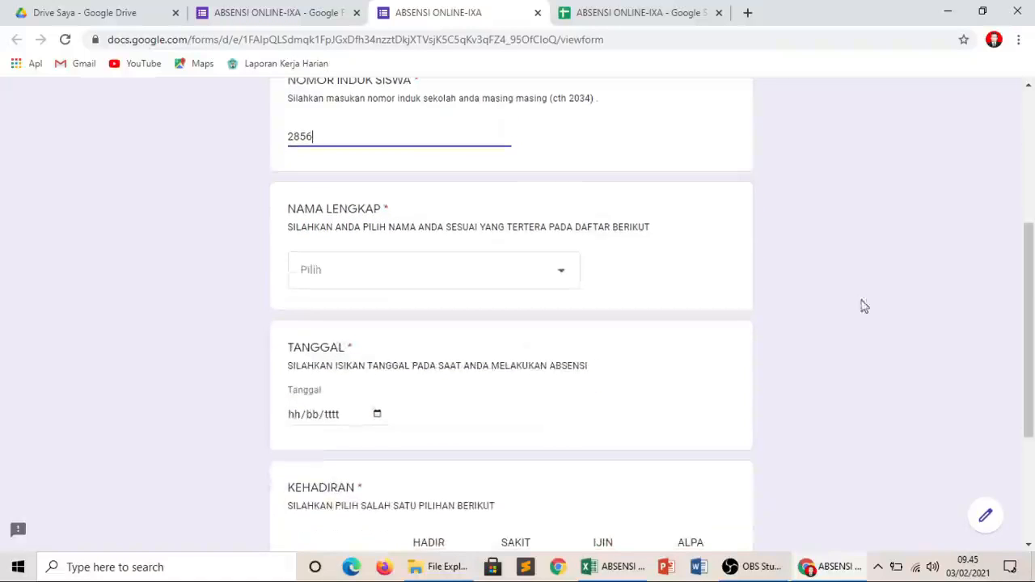
Select the fifth student's name under NAMA LENGKAP and set TANGGAL to 03/02/2021
{"action": "left_click", "coordinate": [409, 275]}
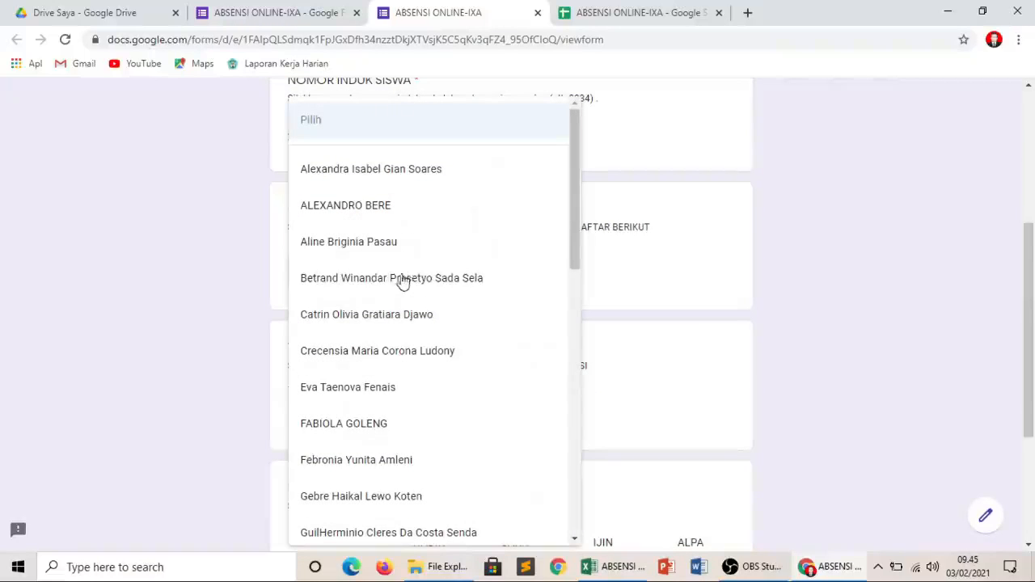
{"action": "left_click", "coordinate": [367, 317]}
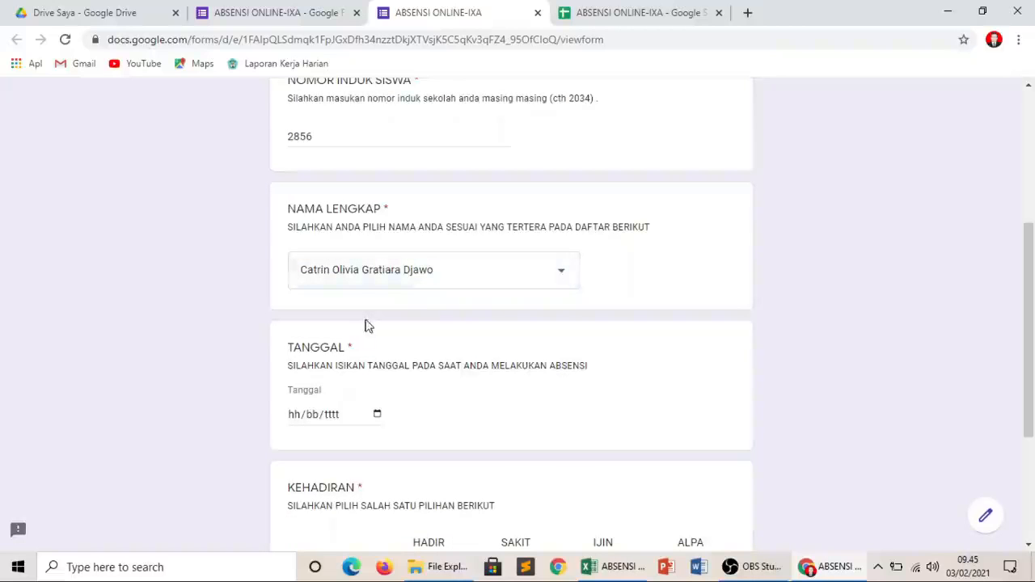
{"action": "left_click", "coordinate": [307, 413]}
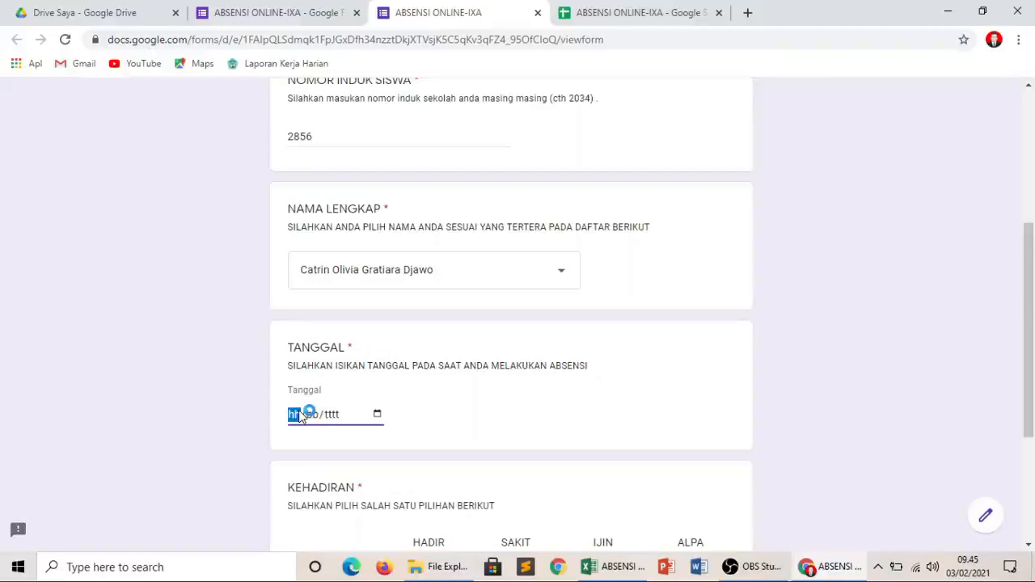
{"action": "type", "text": "03/"}
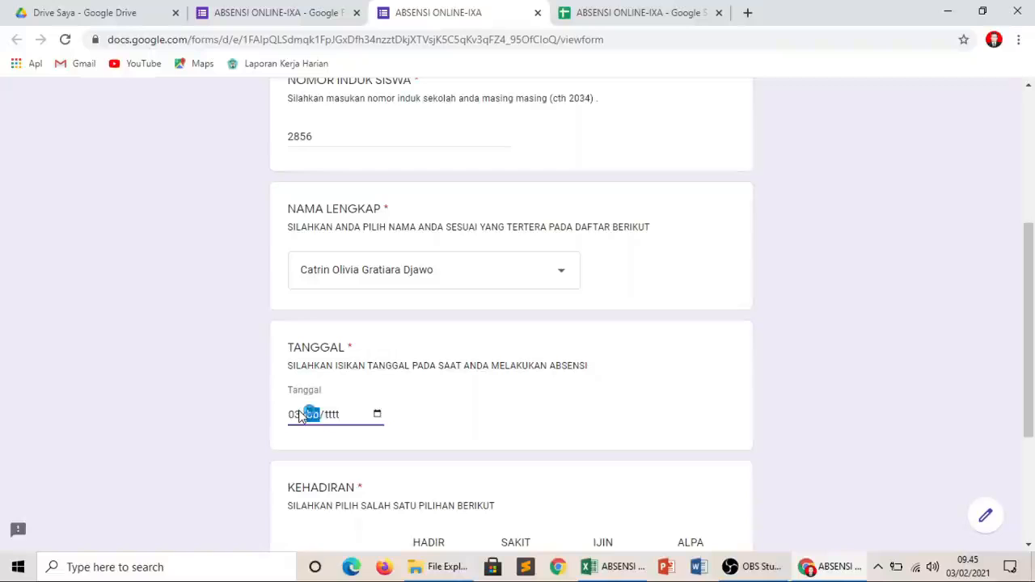
{"action": "type", "text": "02/0020"}
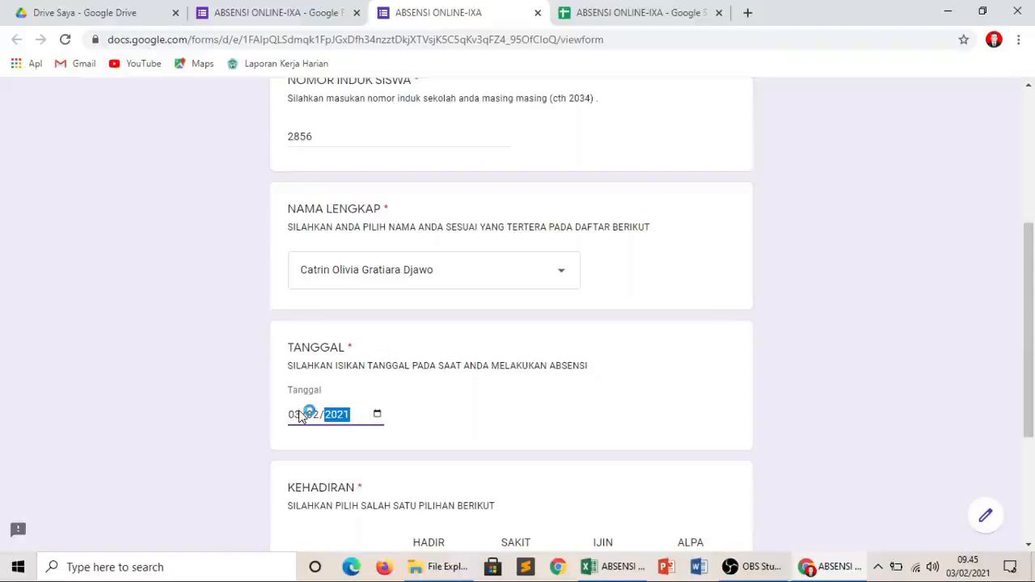
Mark KEHADIRAN as HADIR and submit the attendance form
{"action": "scroll", "coordinate": [799, 399], "scroll_direction": "down", "scroll_amount": 3}
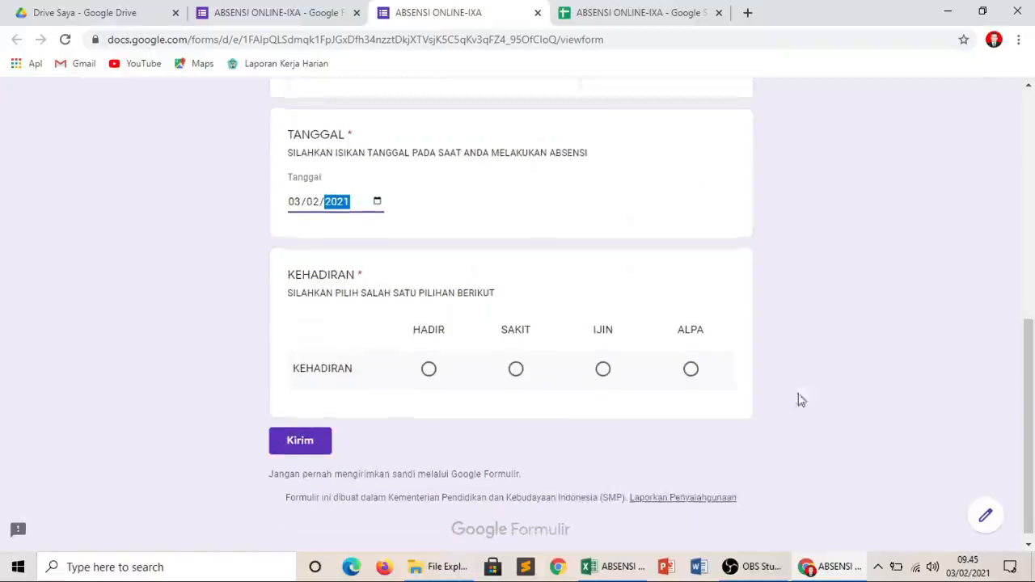
{"action": "left_click", "coordinate": [428, 368]}
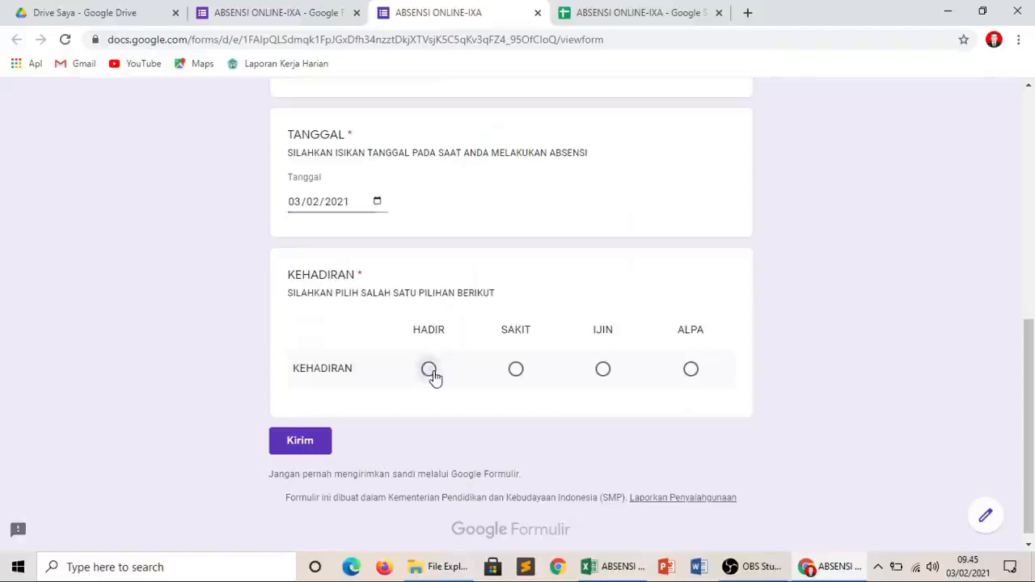
{"action": "left_click", "coordinate": [300, 443]}
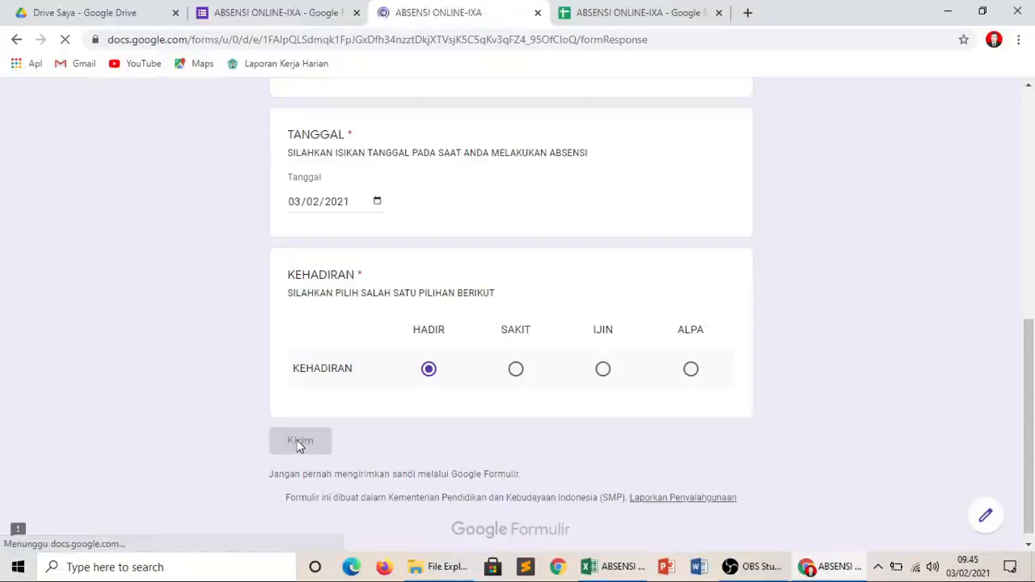
Return to the REKAP ABSENSI-IXA sheet and fill the HADIR count formula from AJ8 down to AJ38
{"action": "left_click", "coordinate": [639, 13]}
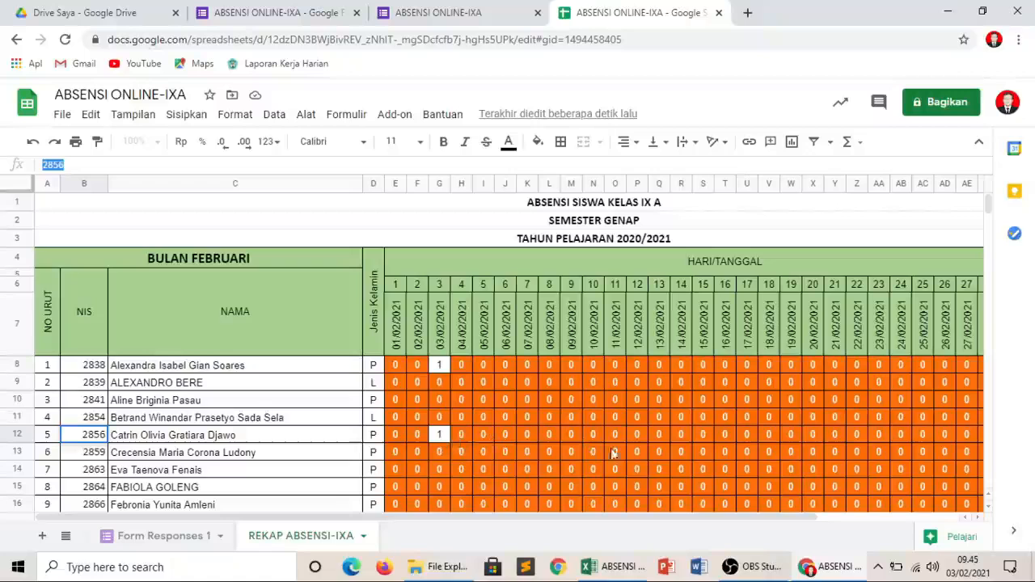
{"action": "left_click_drag", "start_coordinate": [714, 540], "coordinate": [841, 544]}
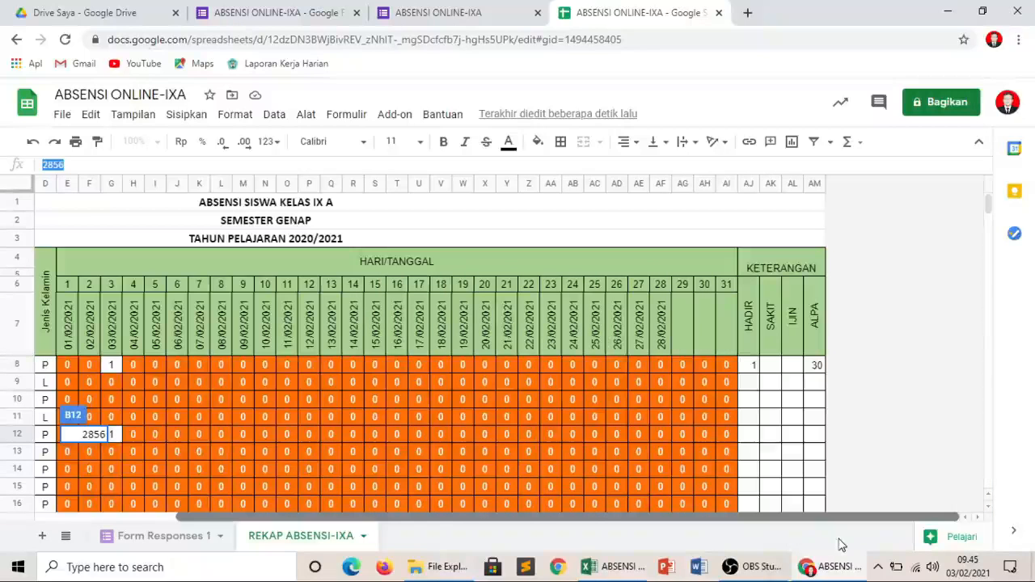
{"action": "left_click", "coordinate": [753, 368]}
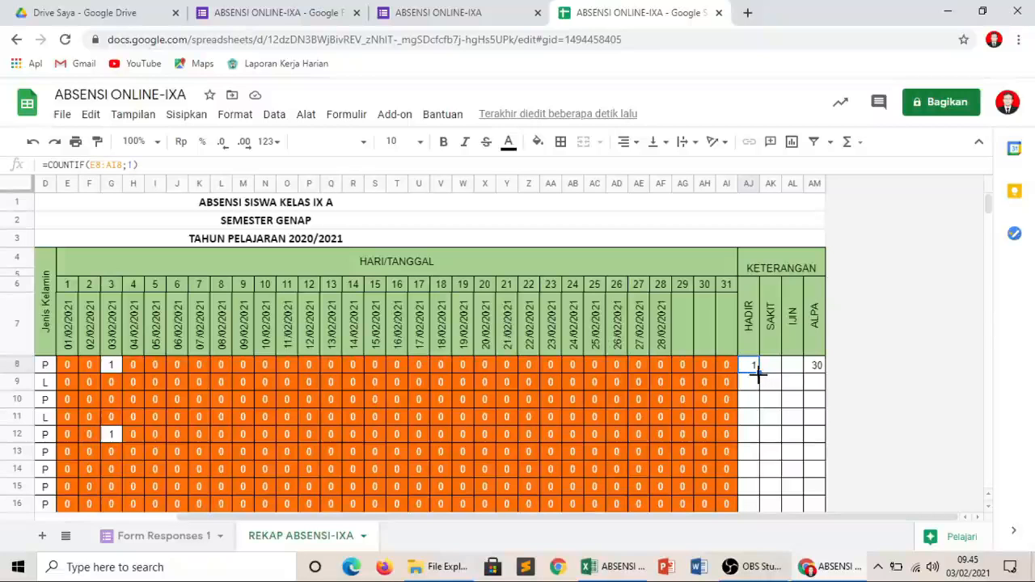
{"action": "left_click_drag", "start_coordinate": [772, 522], "coordinate": [756, 475]}
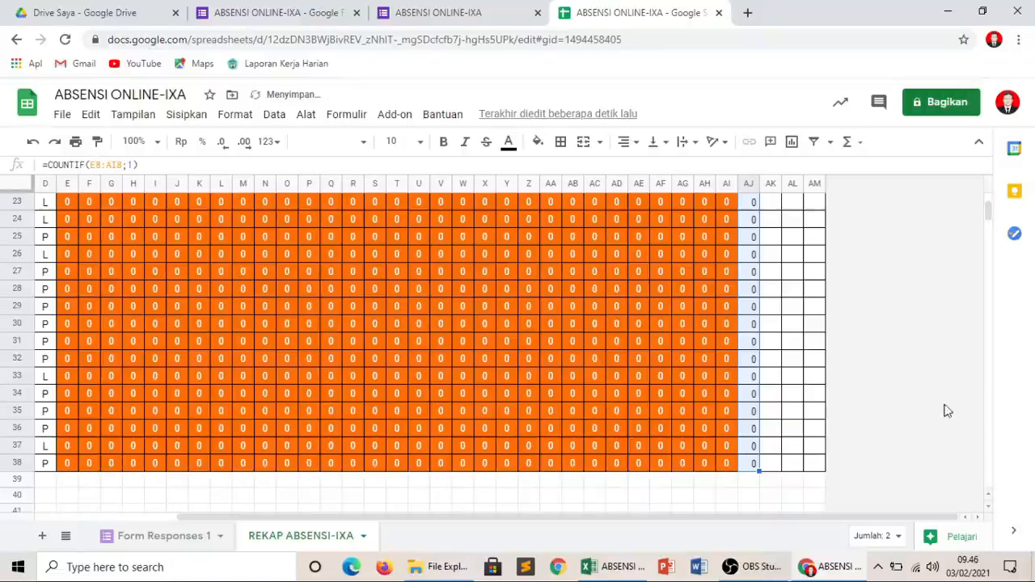
{"action": "scroll", "coordinate": [990, 209], "scroll_direction": "up", "scroll_amount": 5}
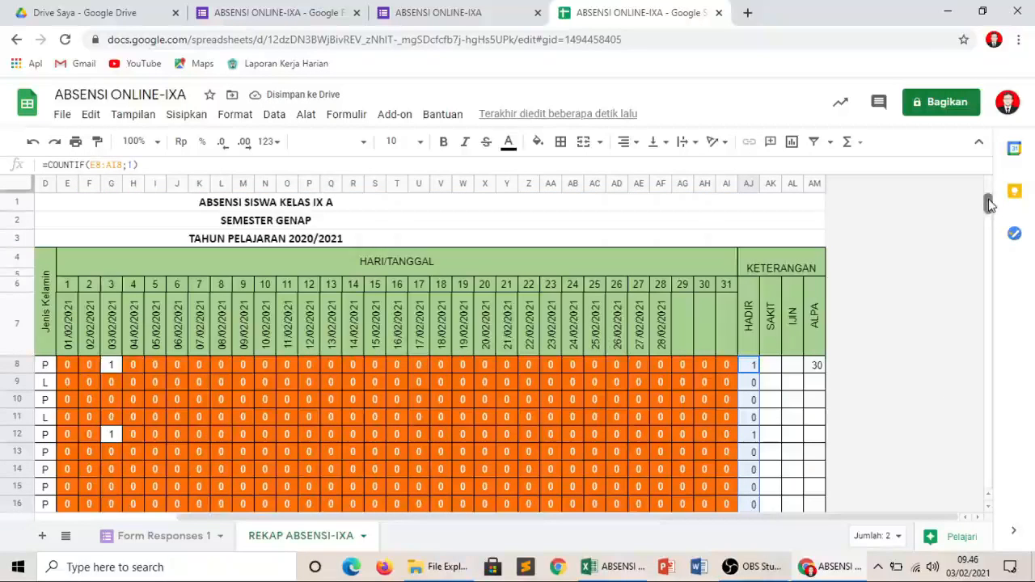
Fill the ALPA count formula from AM8 down the column for all remaining students
{"action": "left_click", "coordinate": [813, 364]}
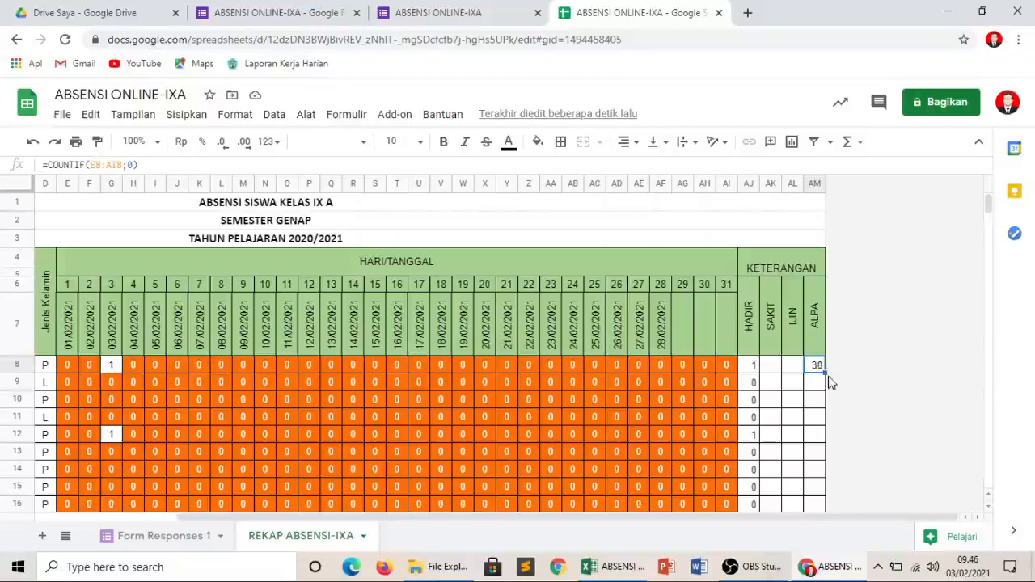
{"action": "left_click_drag", "start_coordinate": [825, 371], "coordinate": [983, 195]}
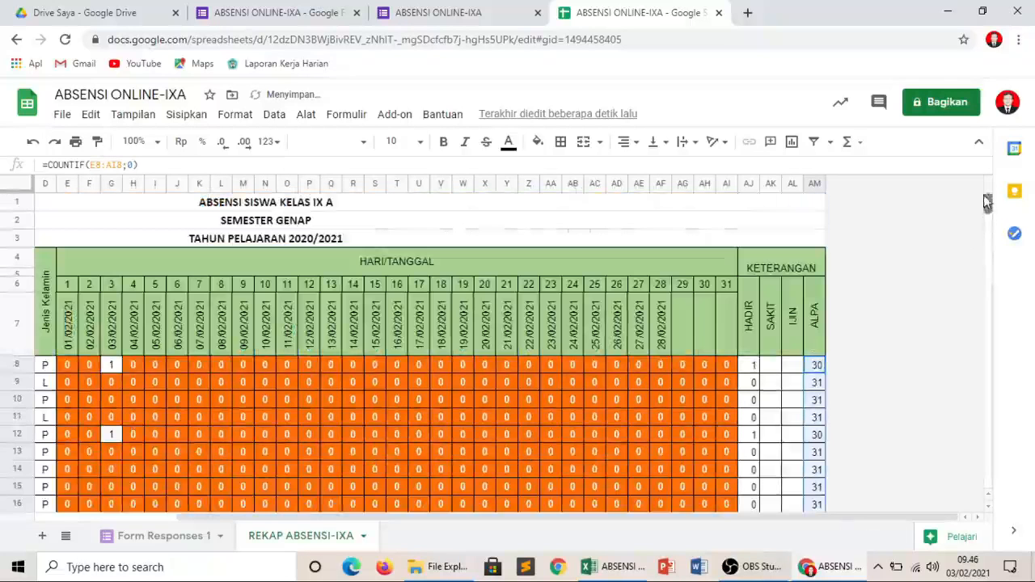
{"action": "left_click", "coordinate": [916, 369]}
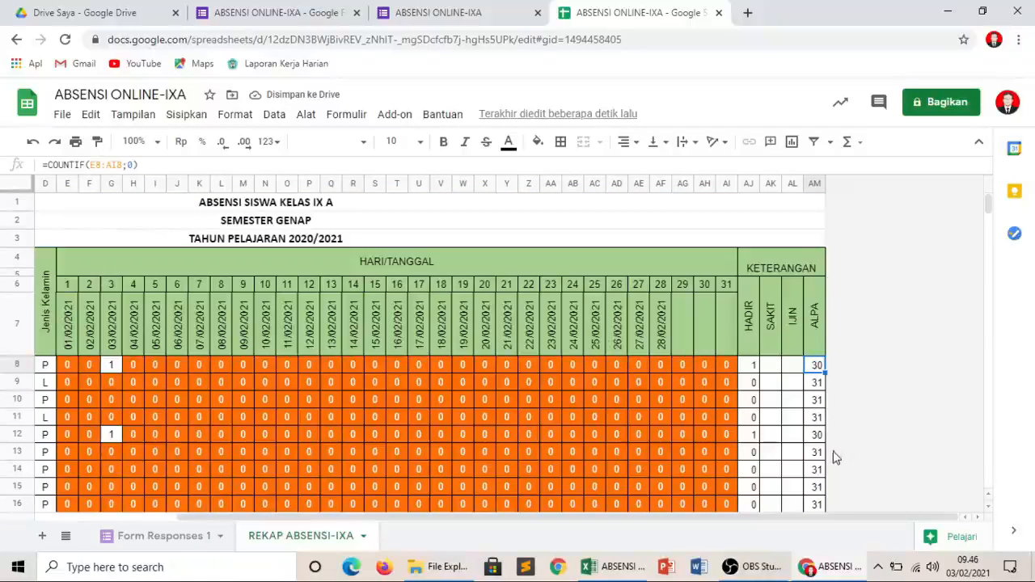
Review the recap's HADIR and ALPA columns, the BULAN FEBRUARI heading and the dates in row 7
{"action": "mouse_move", "coordinate": [990, 207]}
{"action": "left_mouse_down"}
{"action": "mouse_move", "coordinate": [990, 225]}
{"action": "mouse_move", "coordinate": [986, 208]}
{"action": "left_mouse_up"}
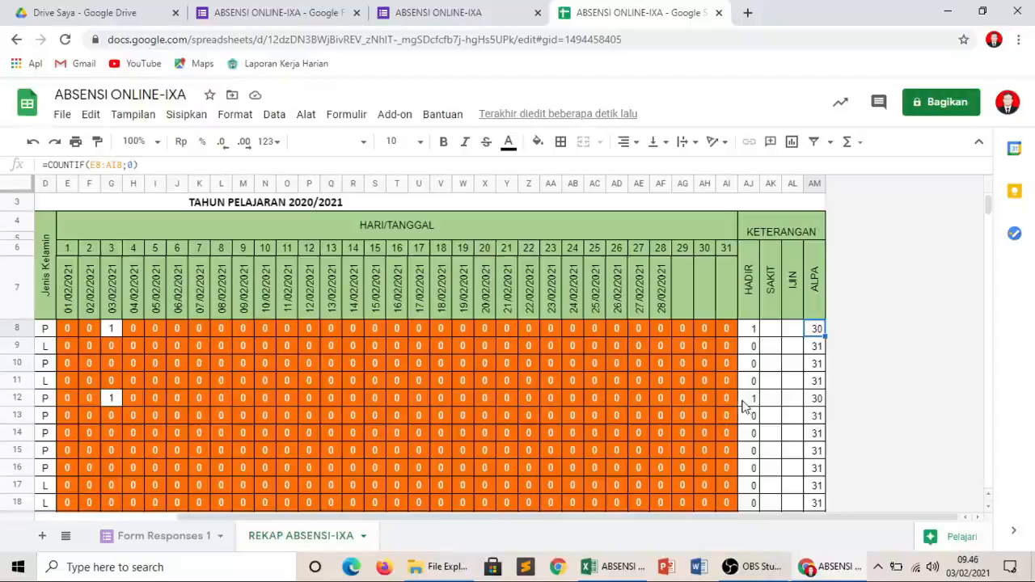
{"action": "left_click_drag", "start_coordinate": [697, 514], "coordinate": [546, 536]}
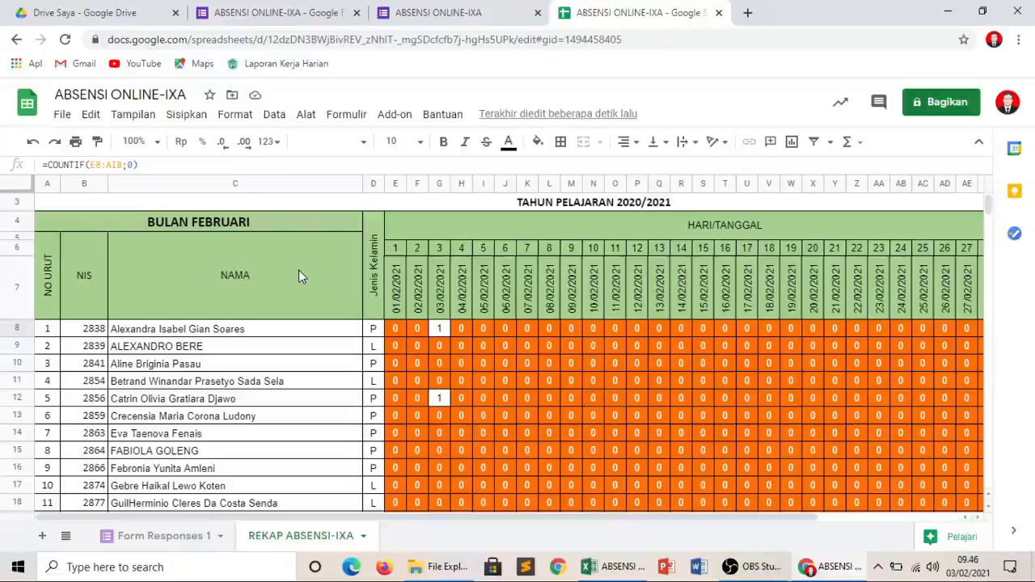
{"action": "left_click", "coordinate": [205, 230]}
{"action": "left_click", "coordinate": [393, 299]}
{"action": "left_click_drag", "start_coordinate": [394, 299], "coordinate": [418, 297]}
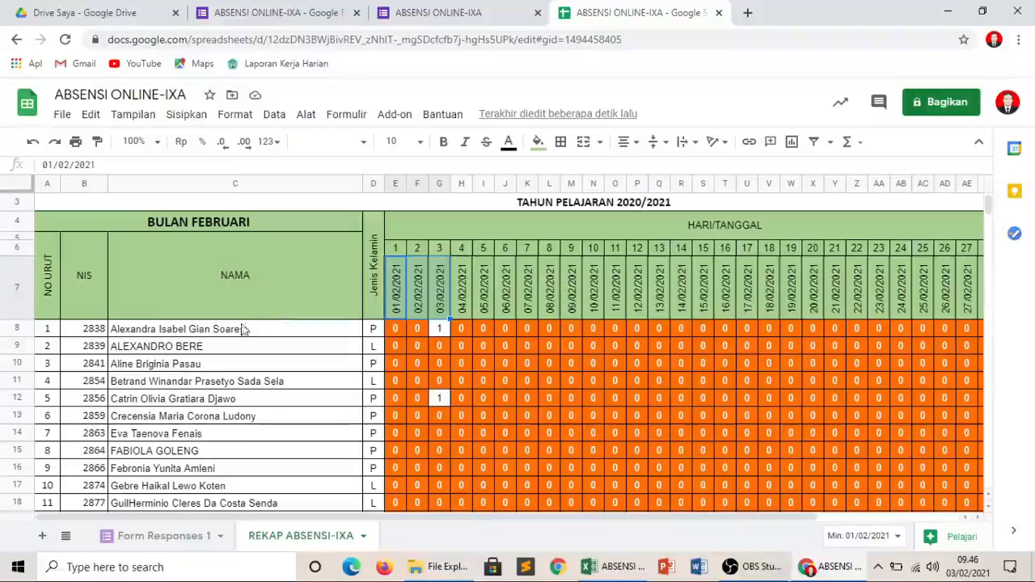
{"action": "left_click", "coordinate": [225, 228]}
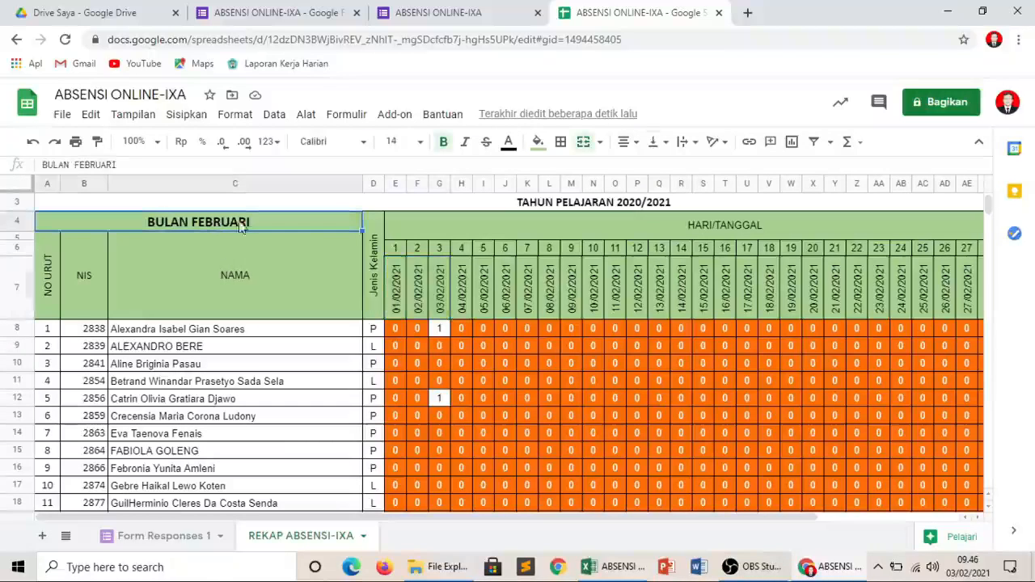
{"action": "left_click", "coordinate": [396, 281]}
{"action": "left_click_drag", "start_coordinate": [396, 281], "coordinate": [623, 286]}
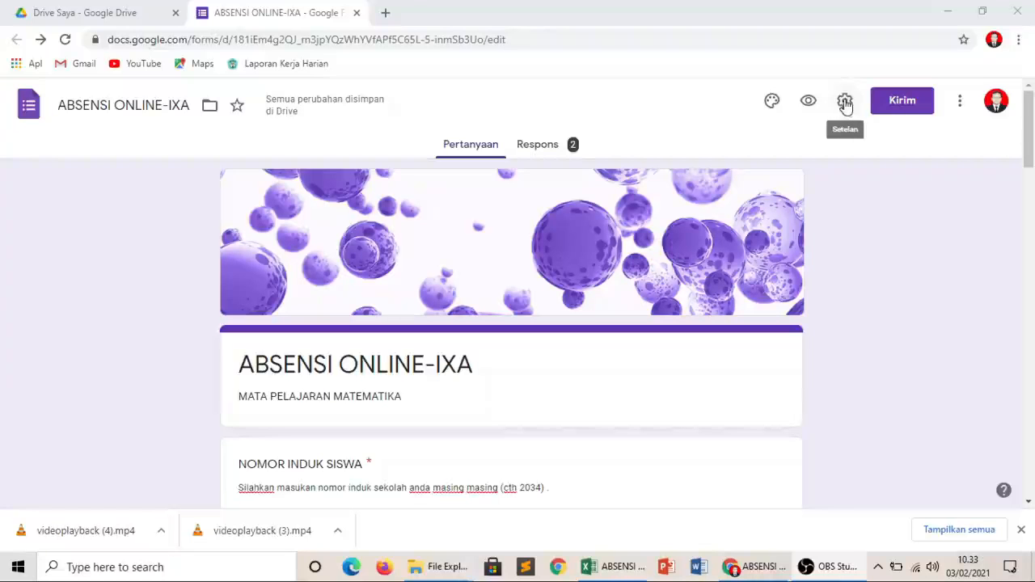
In the form's presentation settings, save the confirmation message "Terimakasi Data absensi anda sudah direkam atai diproses. SALAM SEHAT"
{"action": "left_click", "coordinate": [845, 102]}
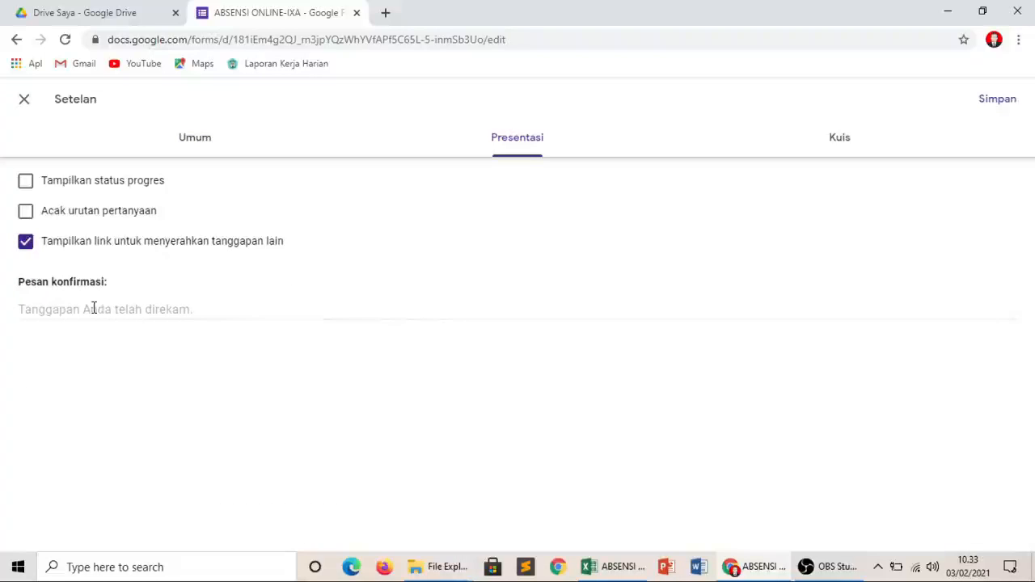
{"action": "left_click", "coordinate": [94, 308]}
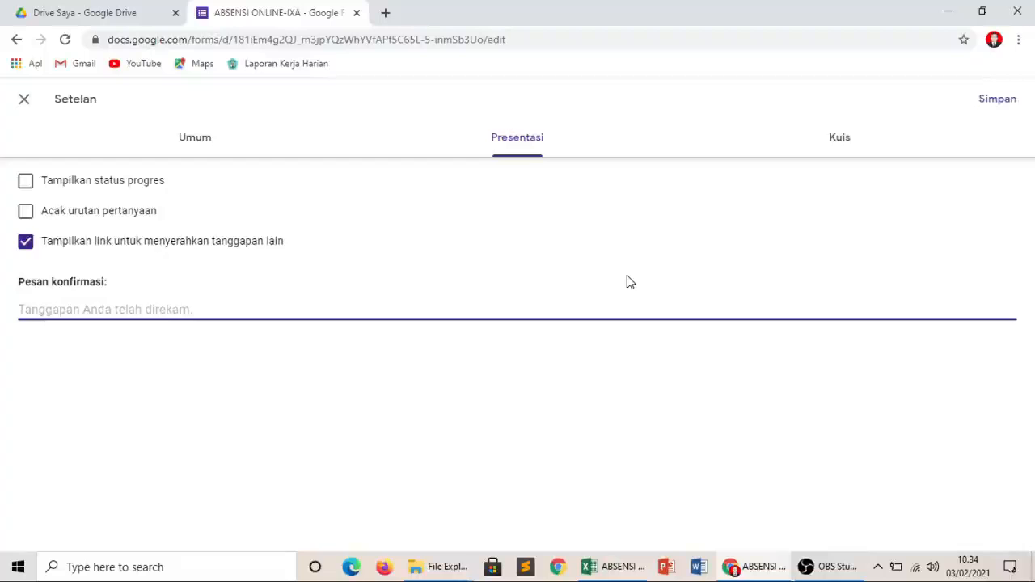
{"action": "type", "text": "Terimakasi Data"}
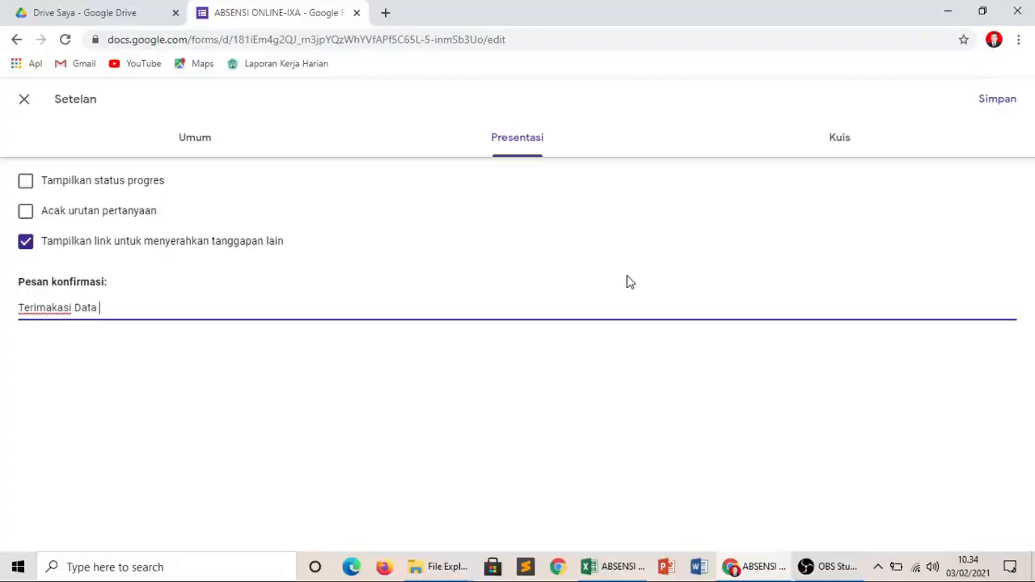
{"action": "type", "text": " absensi anda sudah"}
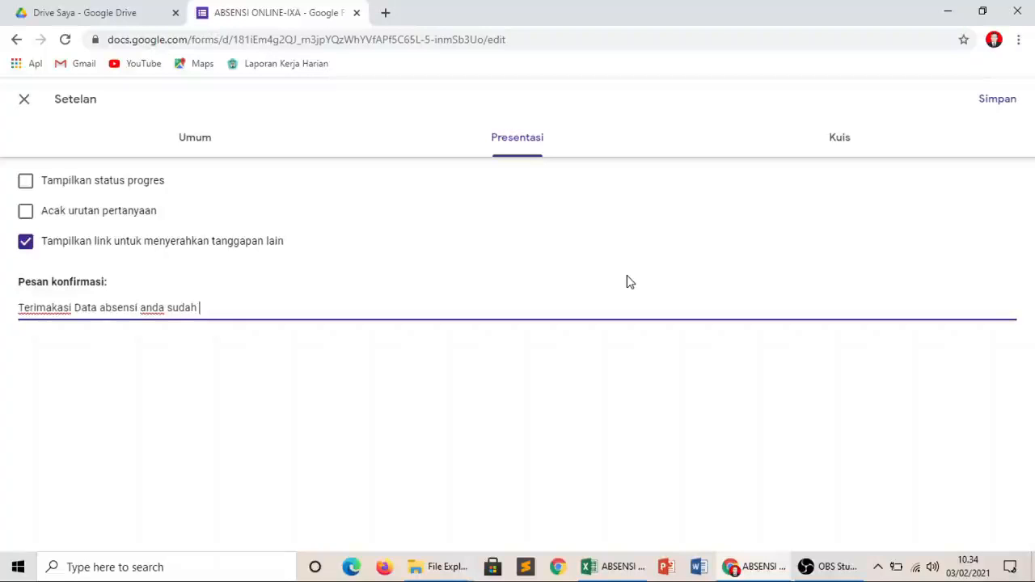
{"action": "type", "text": " direkam atai dipros"}
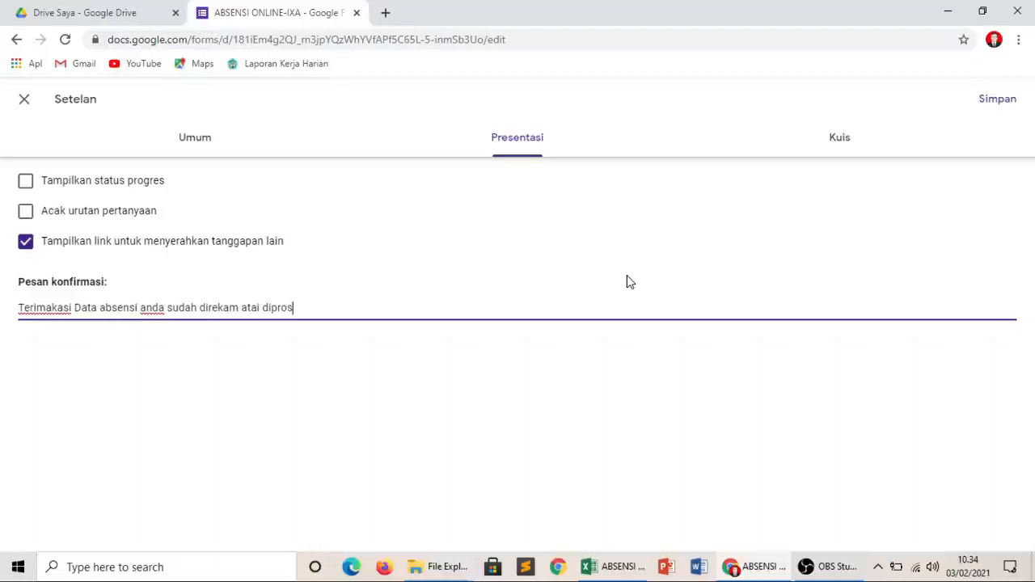
{"action": "type", "text": "es. SALAM SEHAT"}
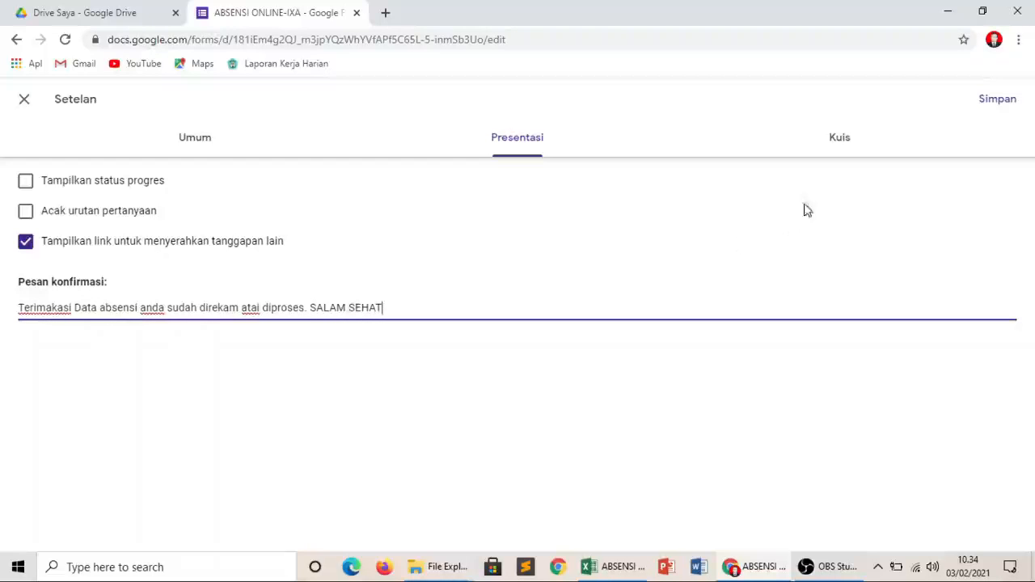
{"action": "left_click", "coordinate": [997, 99]}
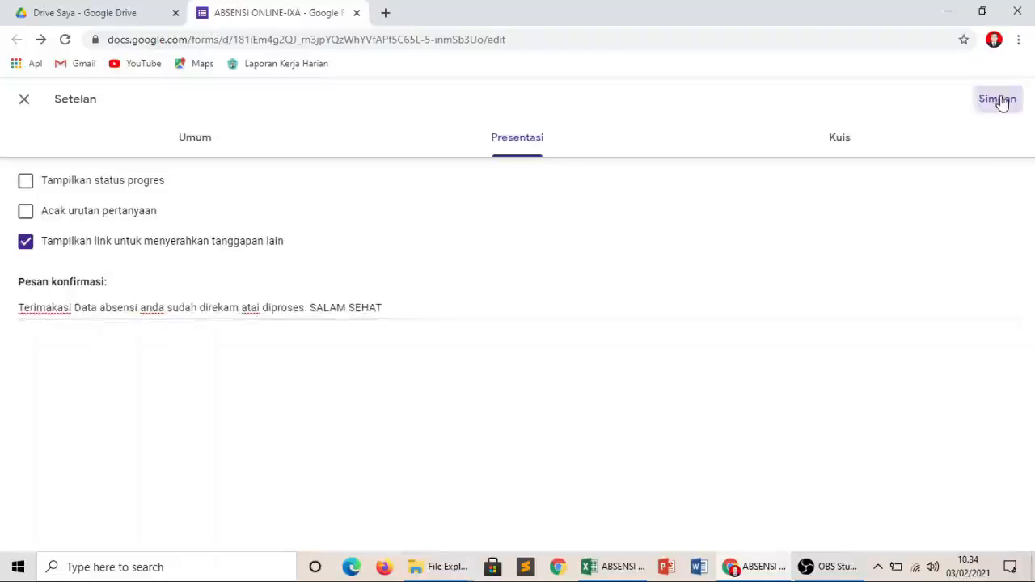
Generate a shortened sharing link for the ABSENSI ONLINE-IXA form and copy it
{"action": "left_click", "coordinate": [902, 105]}
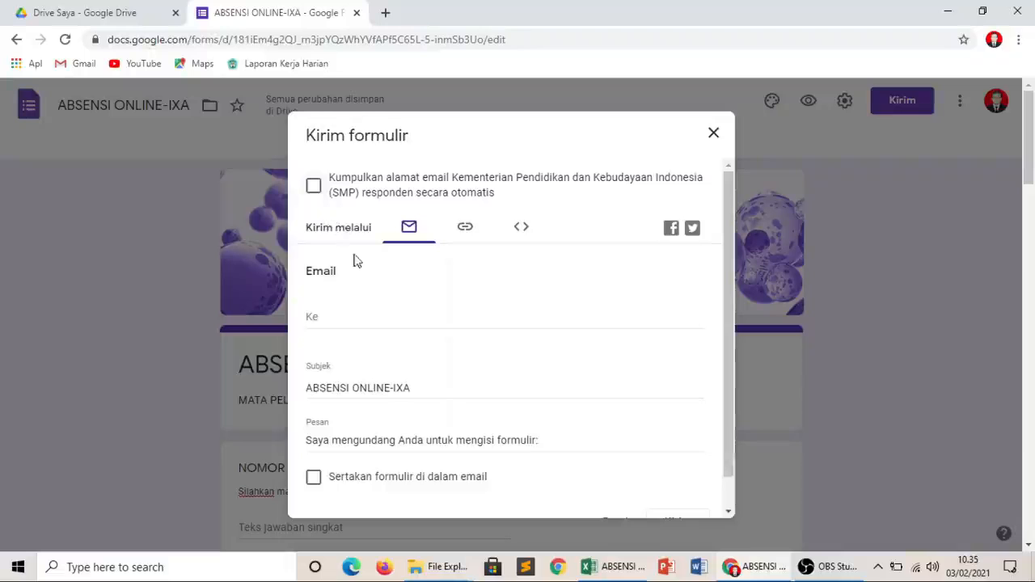
{"action": "left_click", "coordinate": [464, 230]}
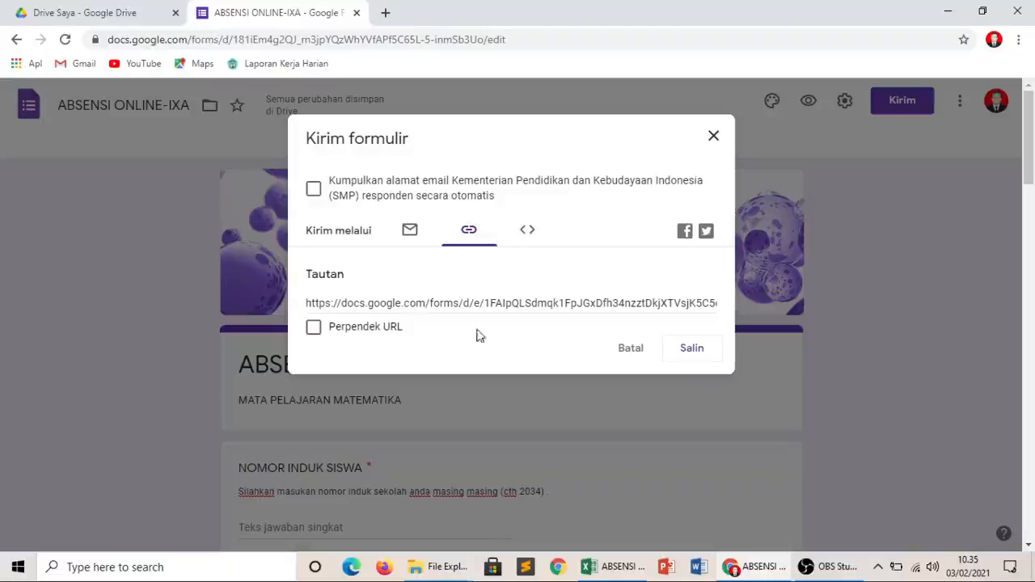
{"action": "left_click", "coordinate": [313, 328]}
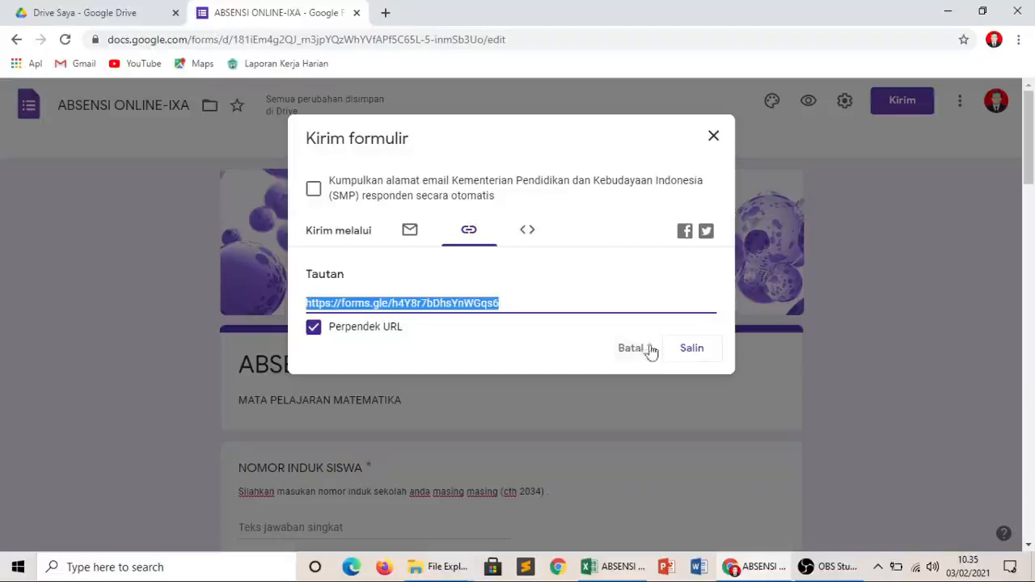
{"action": "left_click", "coordinate": [689, 352]}
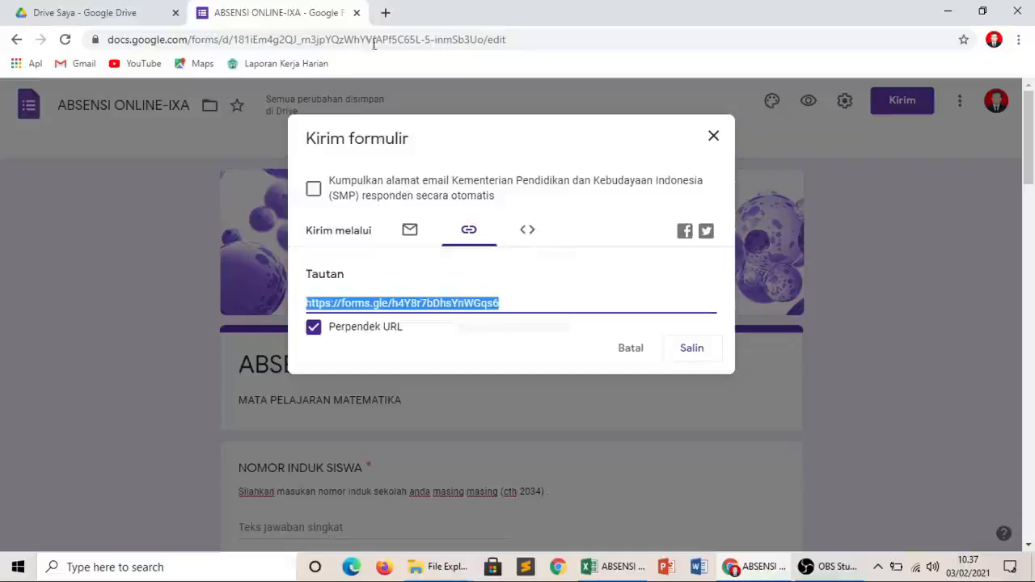
Open the copied short form link in a new browser tab and look over the ABSENSI ONLINE-IXA form
{"action": "left_click", "coordinate": [387, 13]}
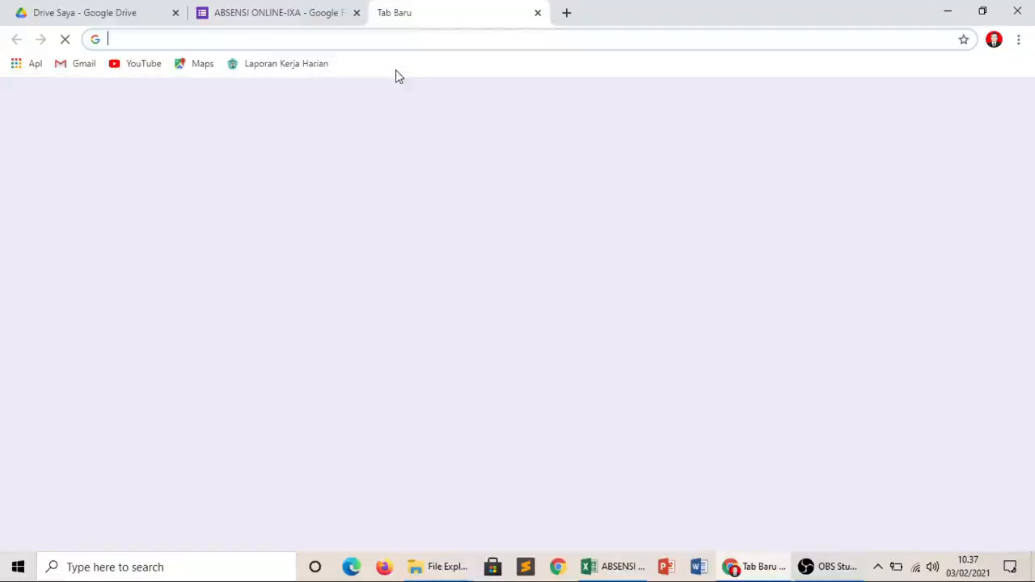
{"action": "type", "text": "https://forms.gle/h4Y8r7bDhsYnWGqs6"}
{"action": "key", "text": "Return"}
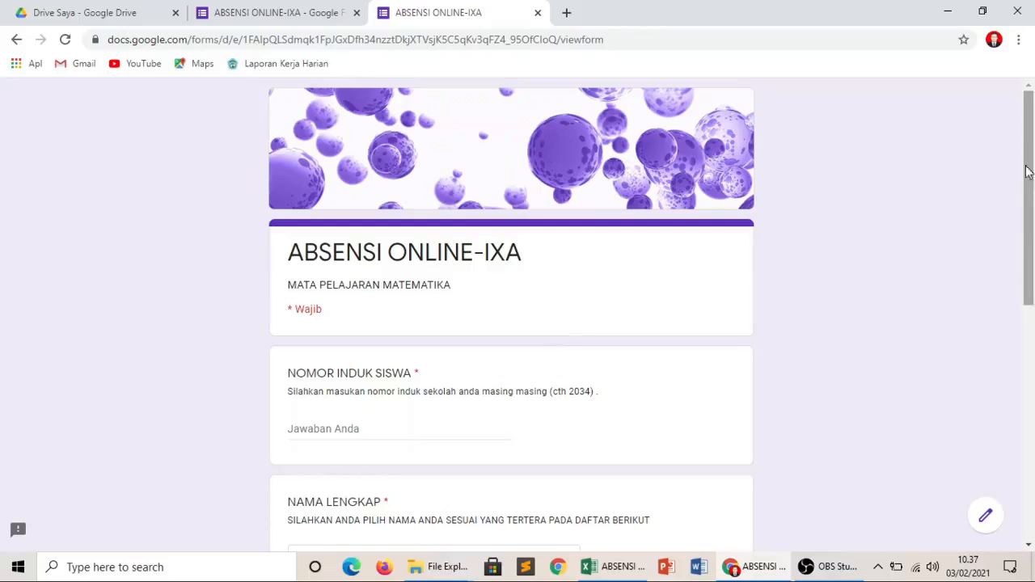
{"action": "left_click_drag", "start_coordinate": [1027, 171], "coordinate": [1007, 108]}
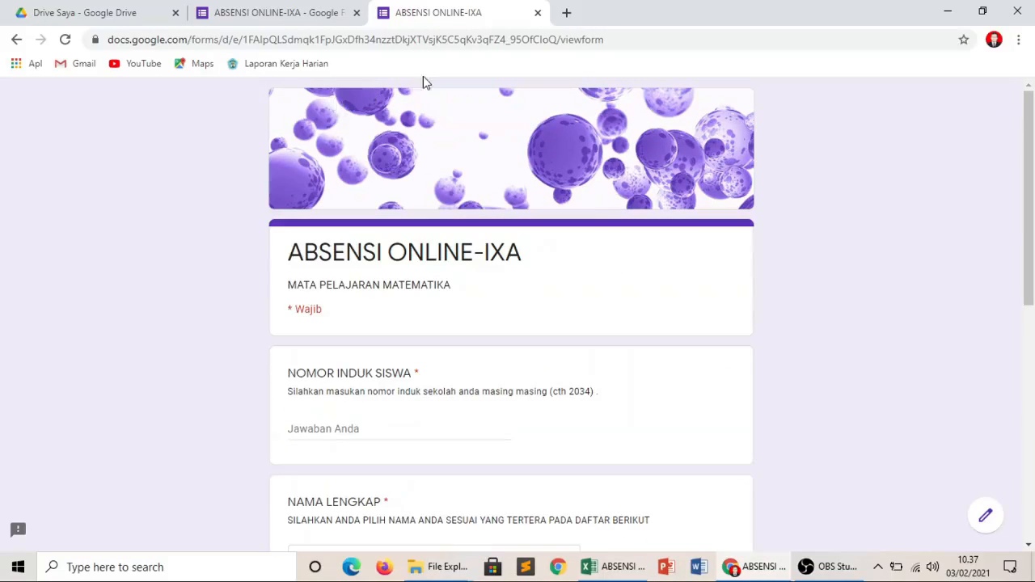